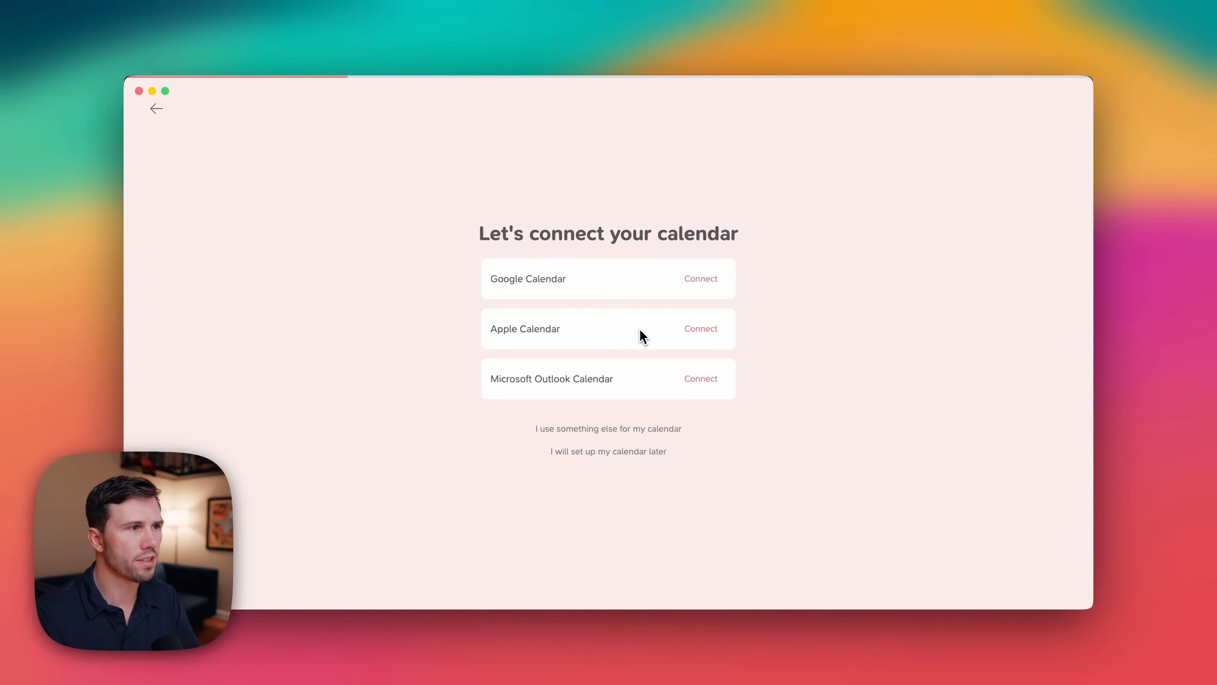
Connect Apple Calendar and show the (Test) Family, (Test) Personal and (Test) Work calendars.
left_click(708, 336)
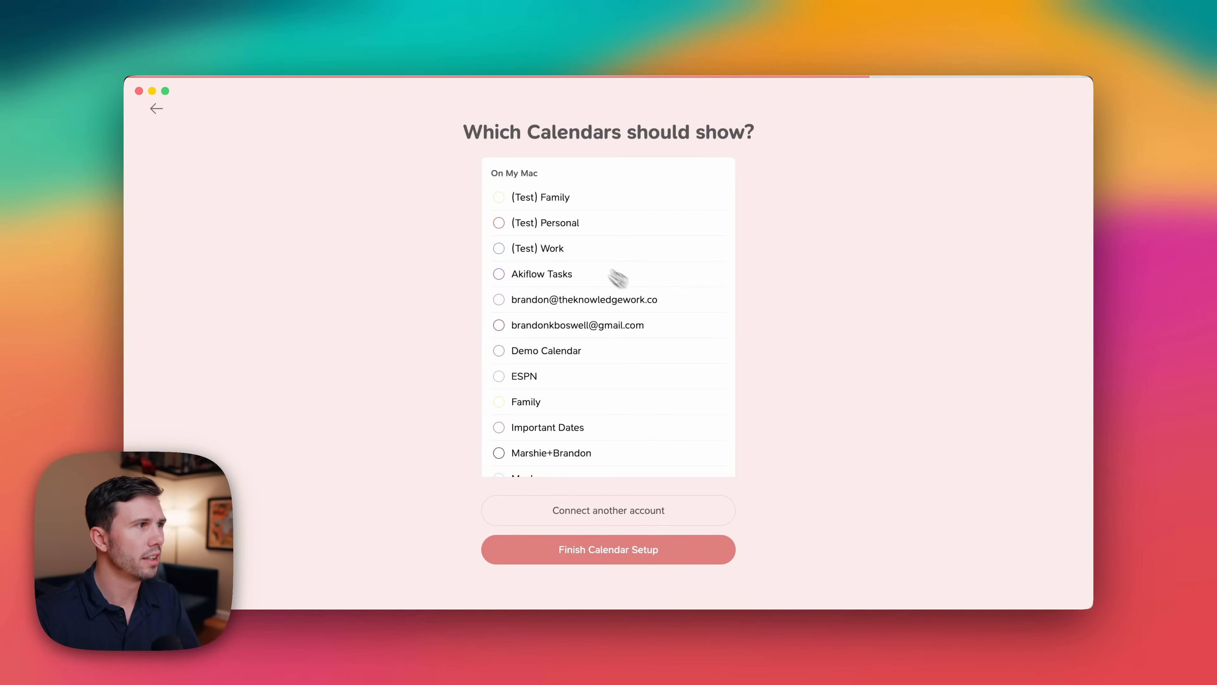
left_click(499, 197)
left_click(499, 223)
left_click(499, 249)
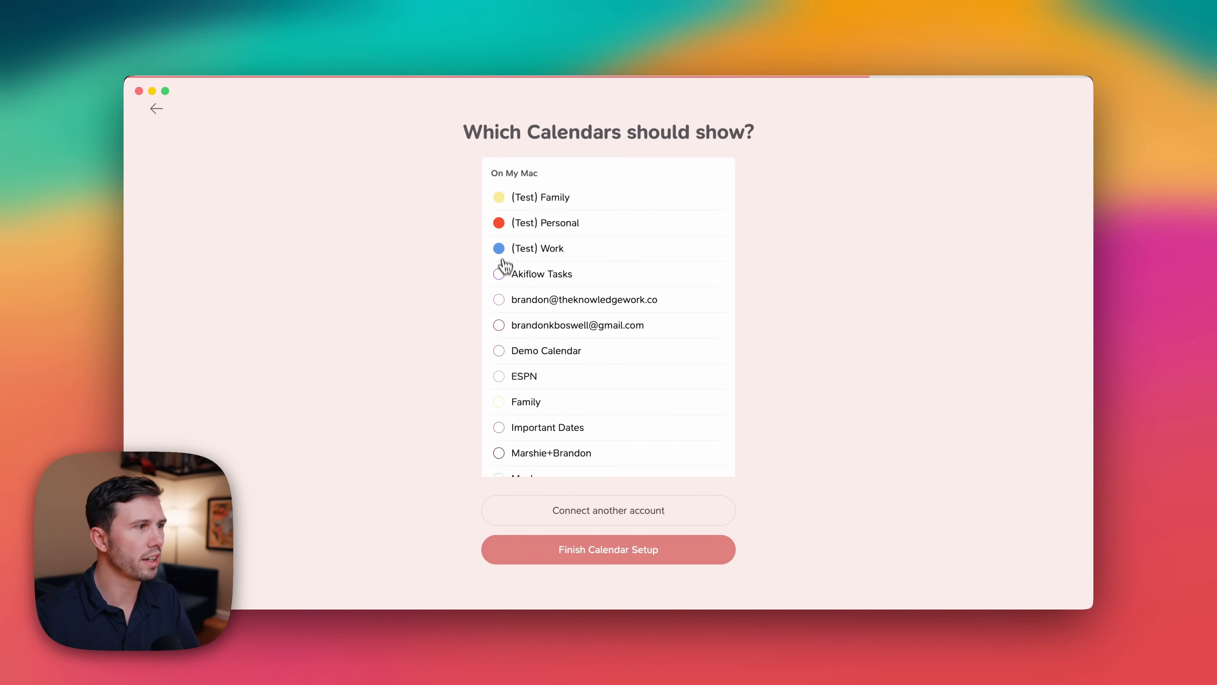
Also show the Men's Basketball - vcuathletics.com calendar and finish the calendar setup.
scroll(504, 265, "down", 5)
left_click(499, 447)
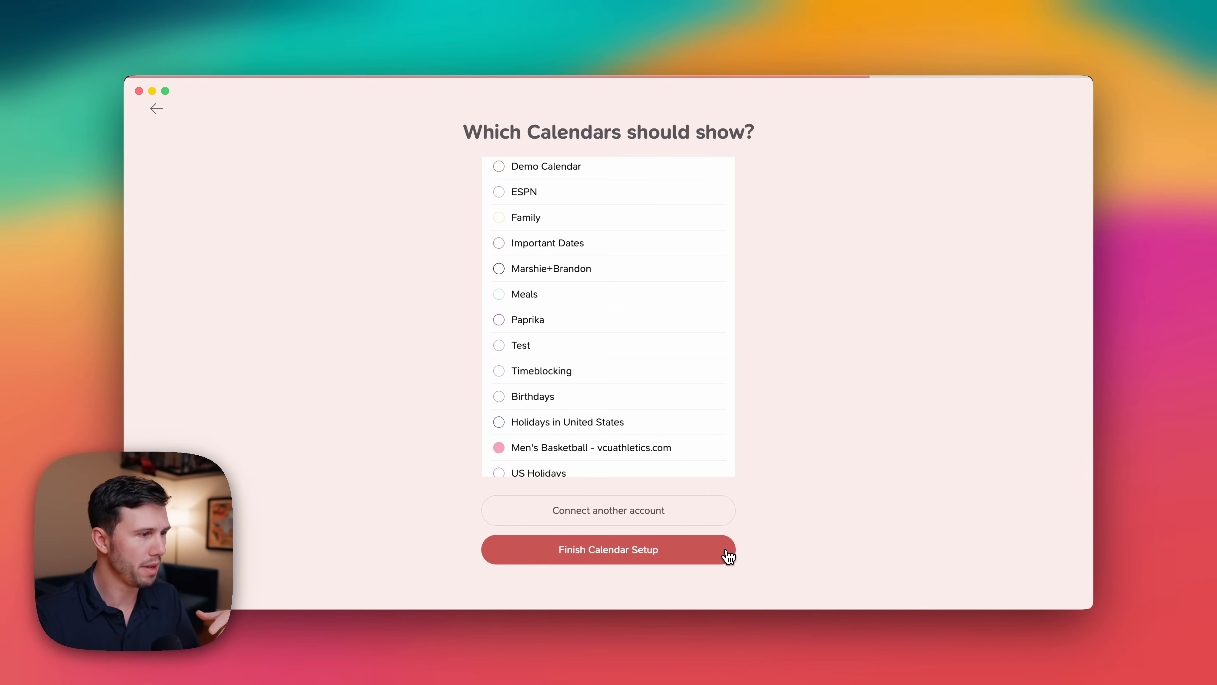
left_click(668, 556)
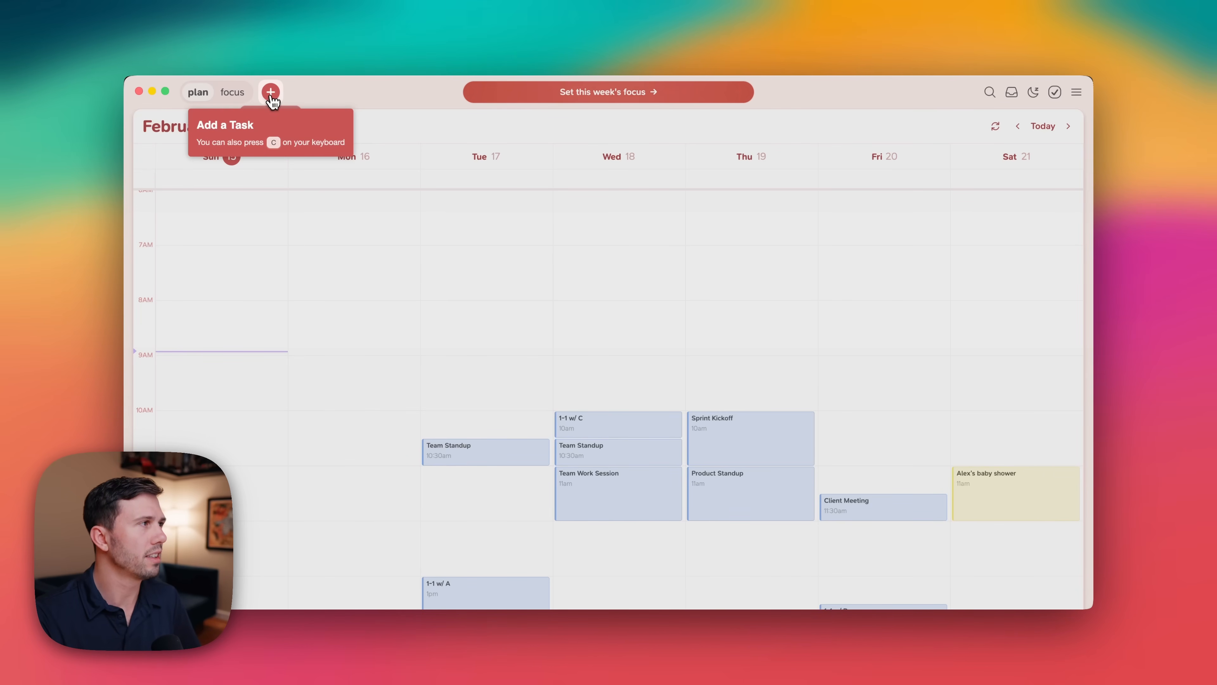
Create a task named "Create a tutorial video for Playlist" and dismiss the Unscheduled Panel tip.
key("c")
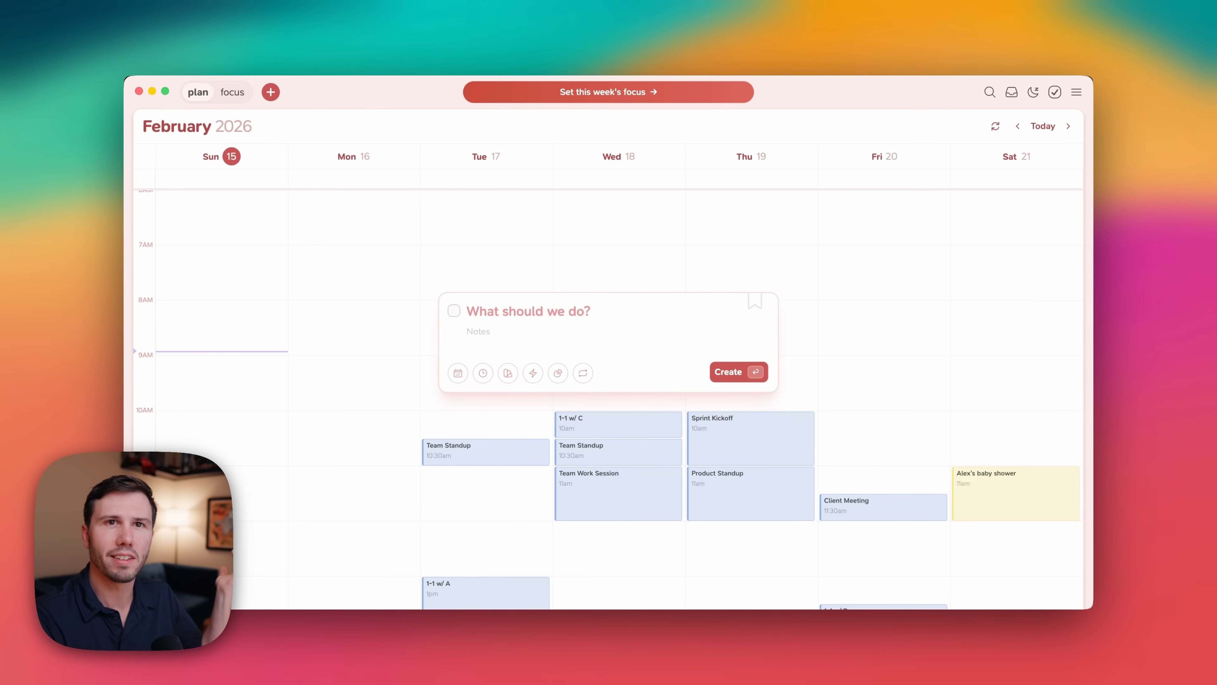
type("Create a tur")
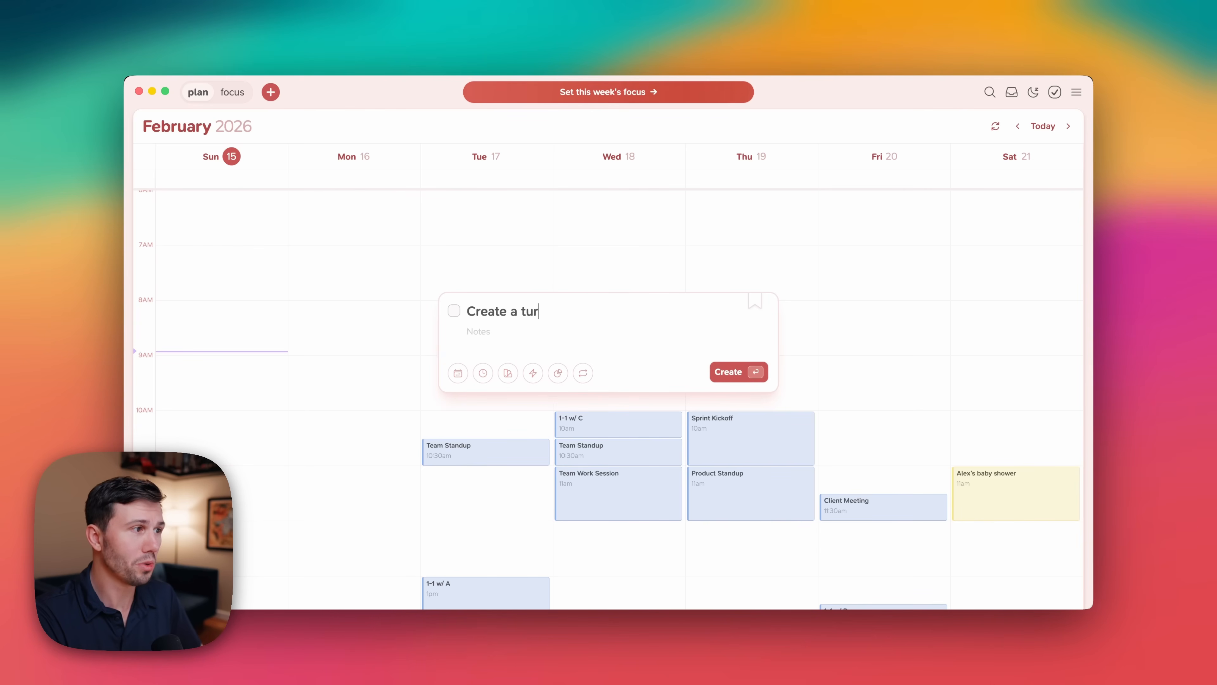
key("BackSpace")
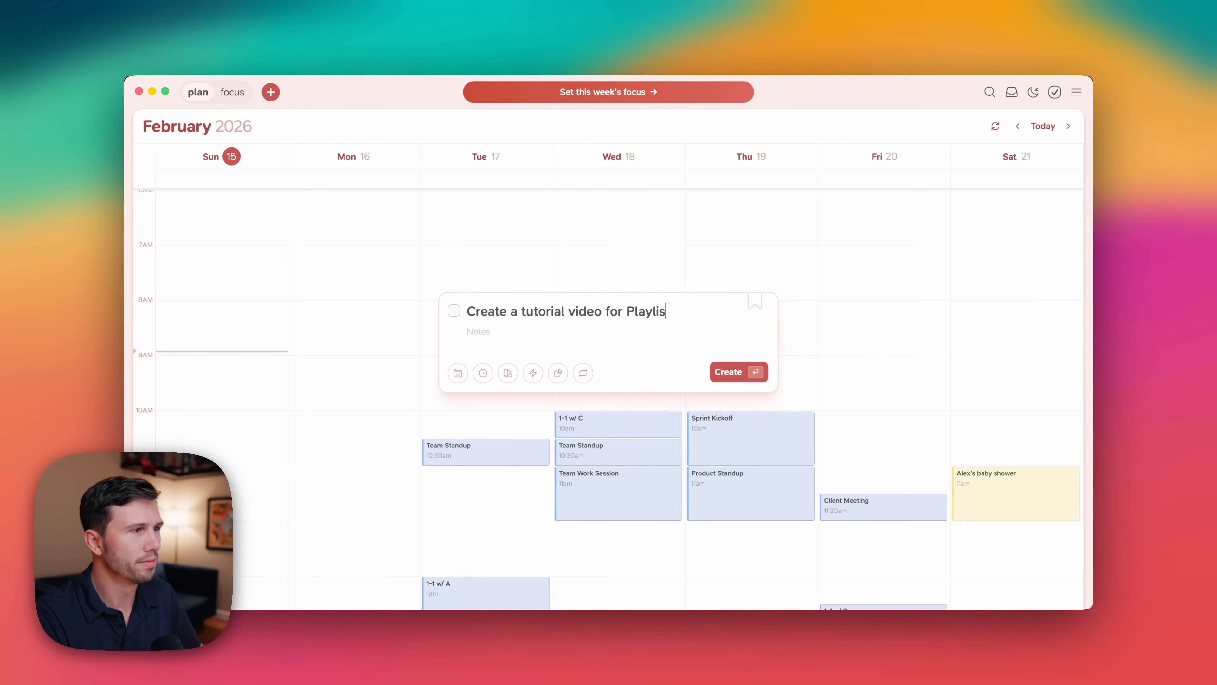
key("Return")
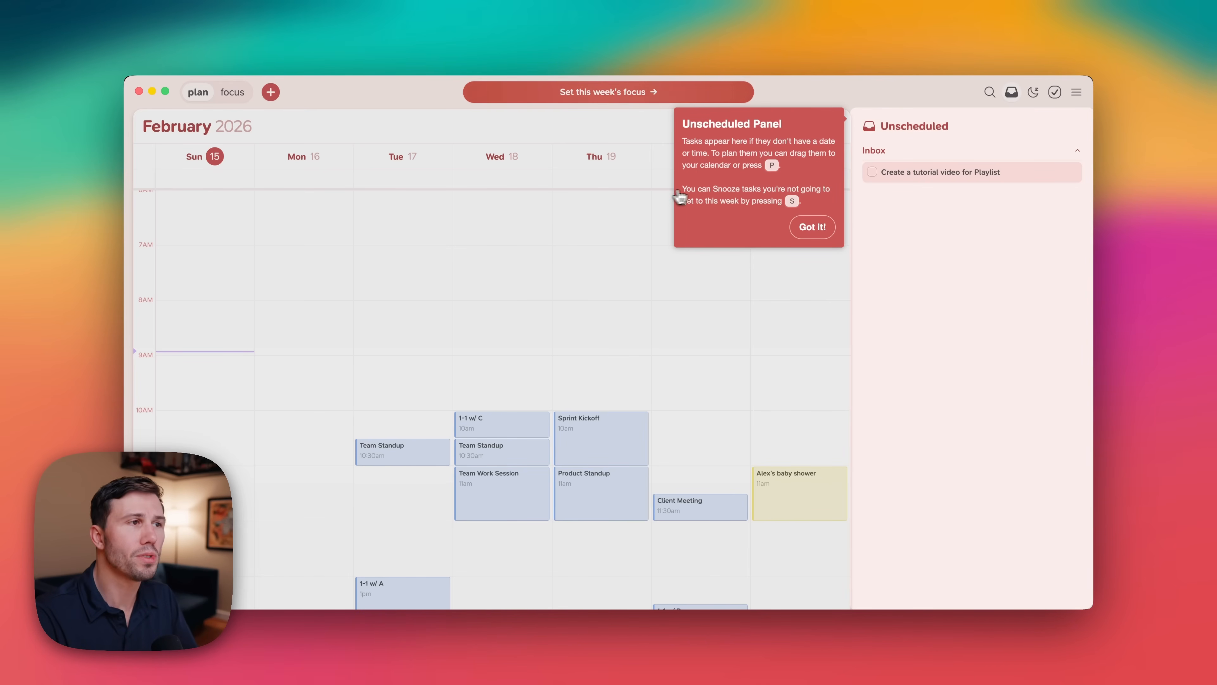
left_click(798, 226)
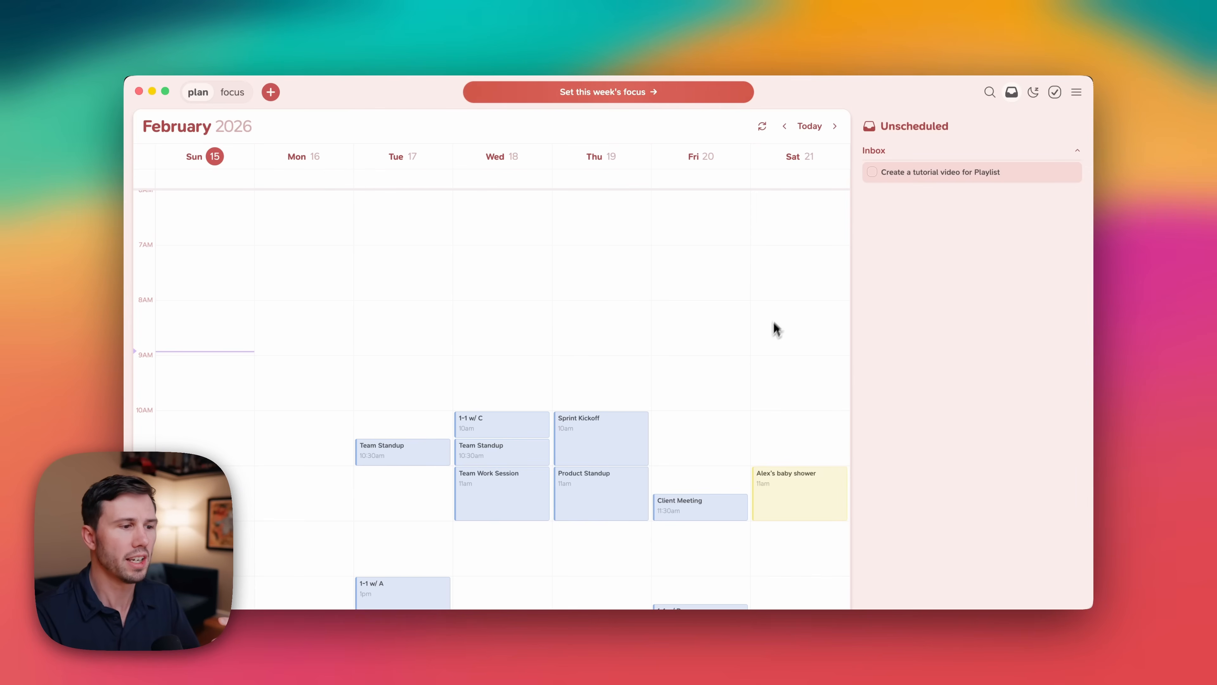
Create a task named "Write a report for Quality Improvement program".
key("c")
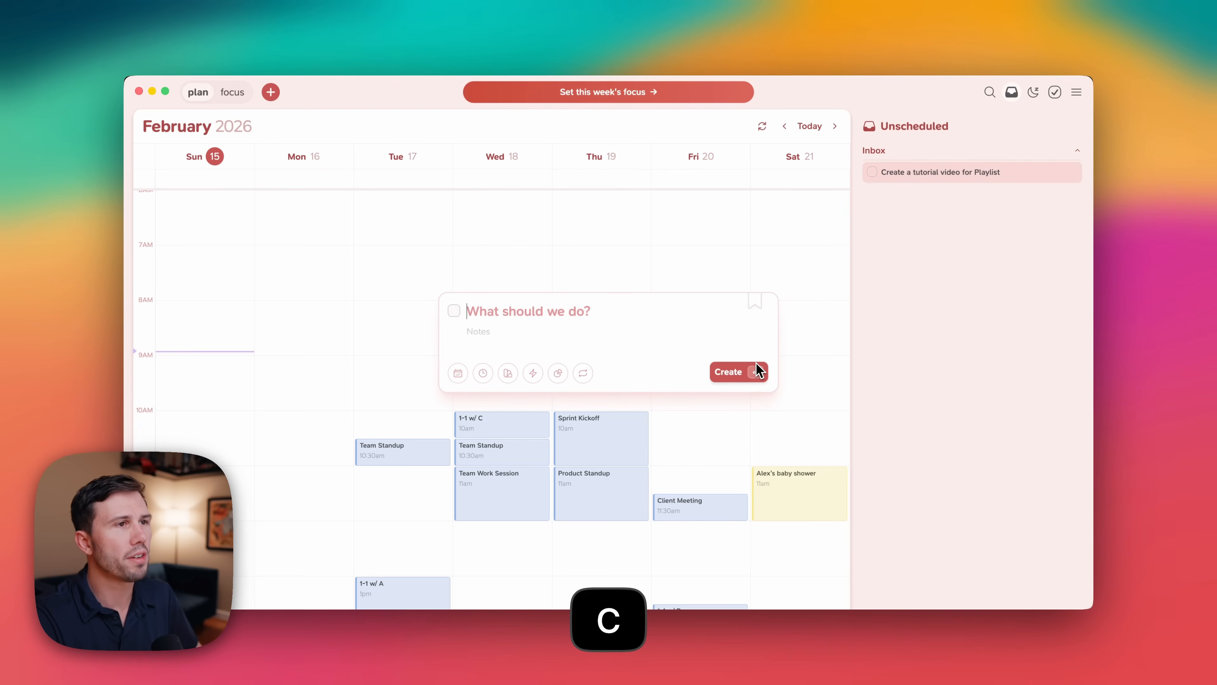
type("Wr")
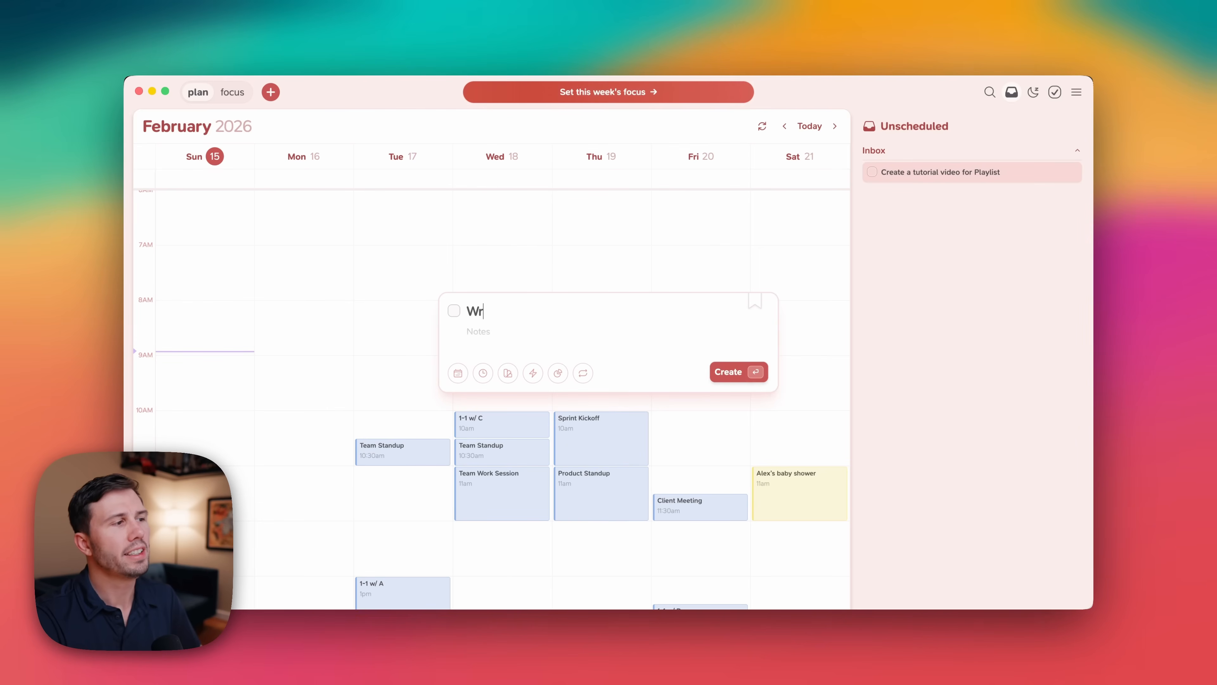
type("ite a report for Qua")
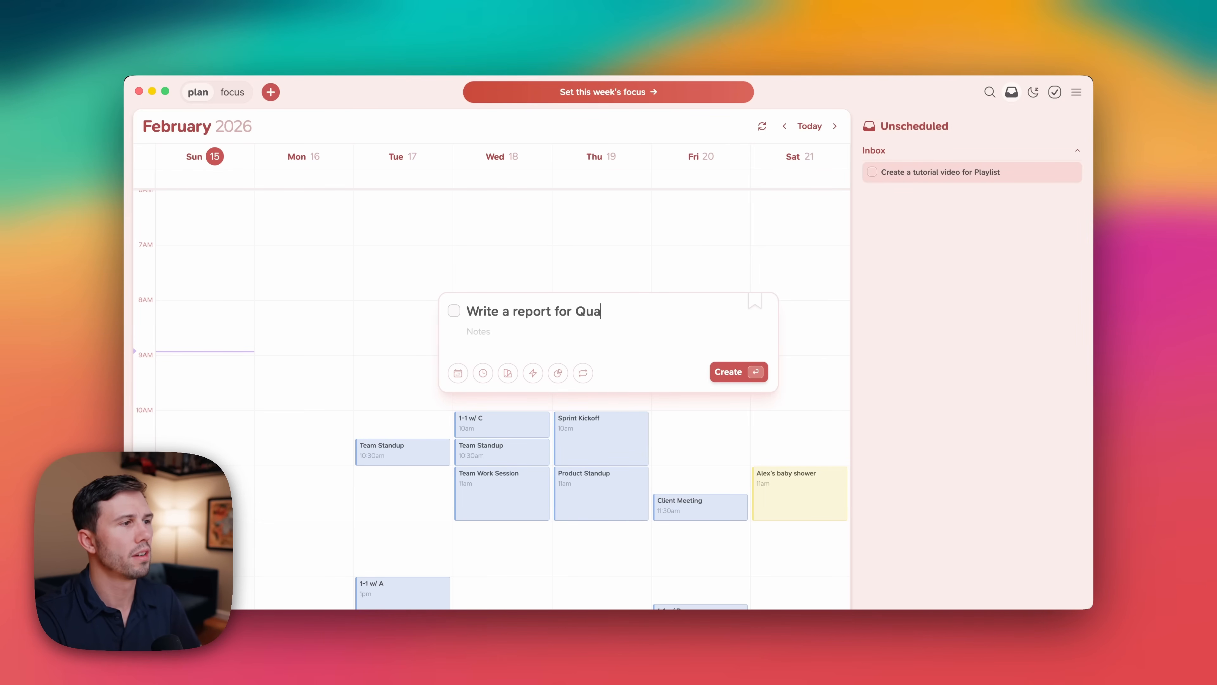
type("lity Impr")
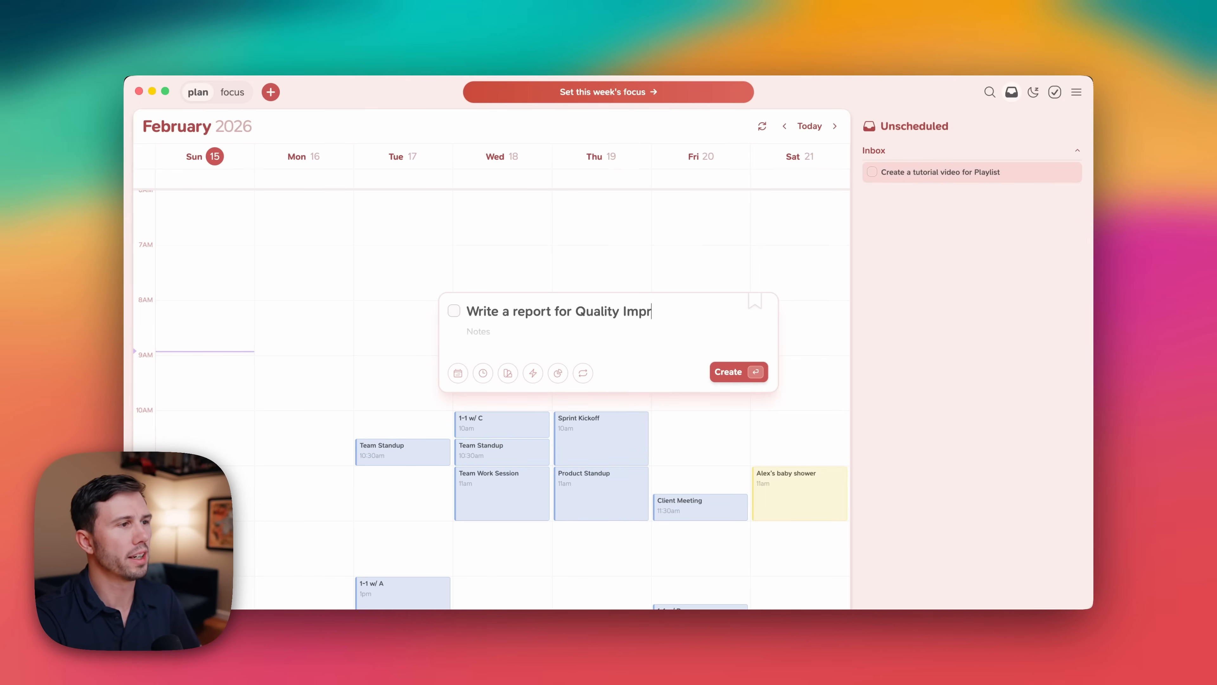
type("ovement ")
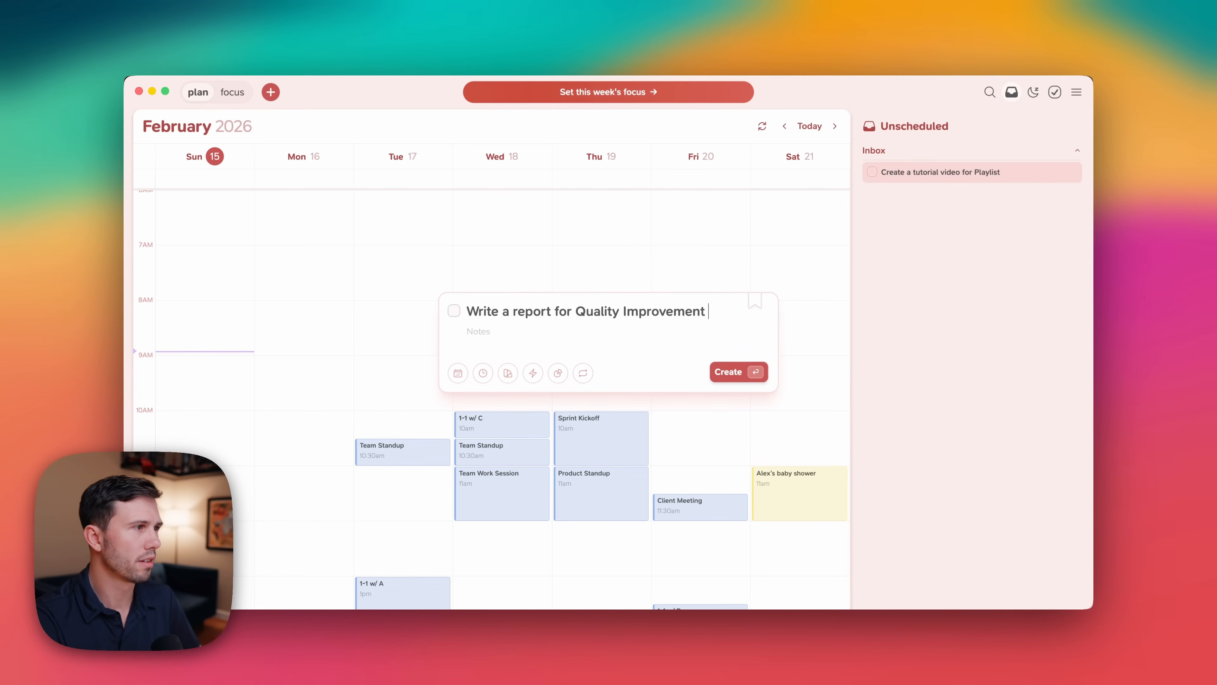
type("program")
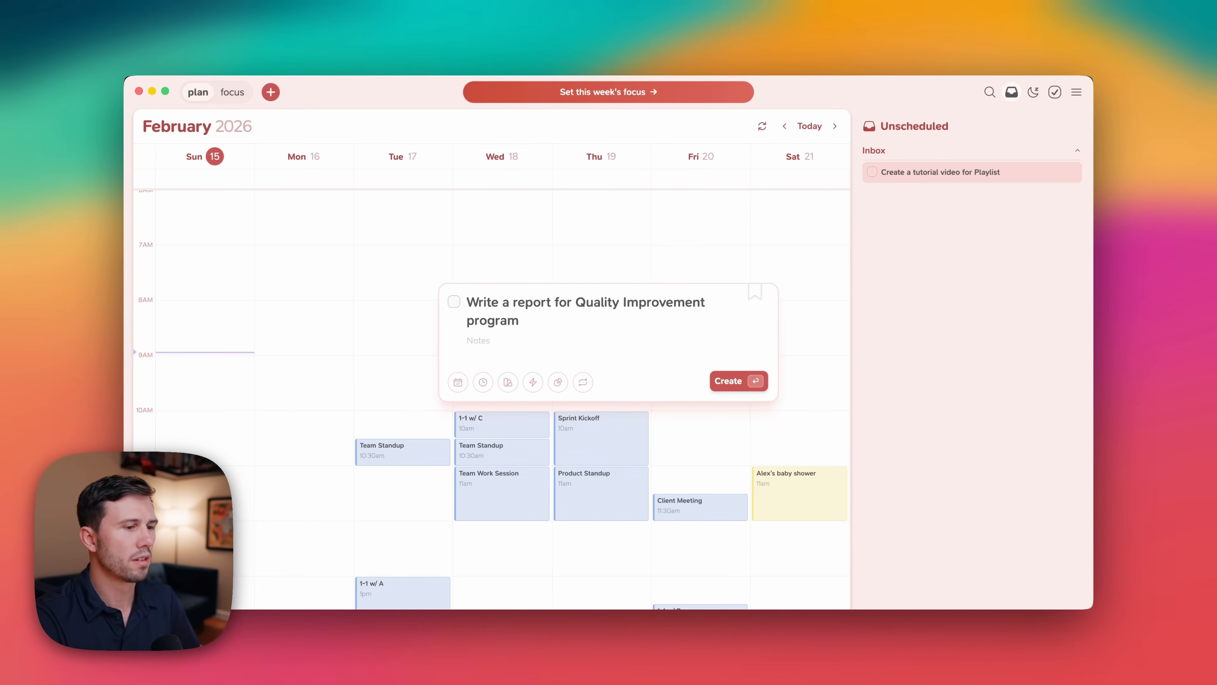
key("Return")
Create a task to pick up my booster box from a friend, naming that person in the title.
type("P")
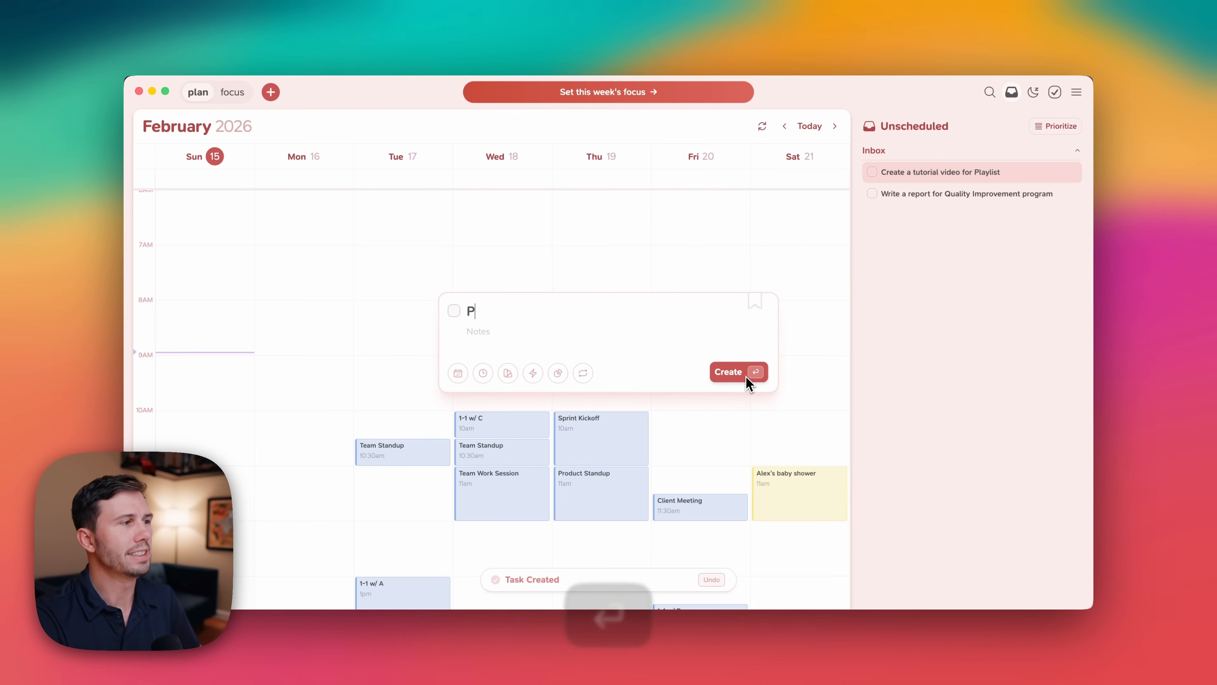
type("ick up my bo")
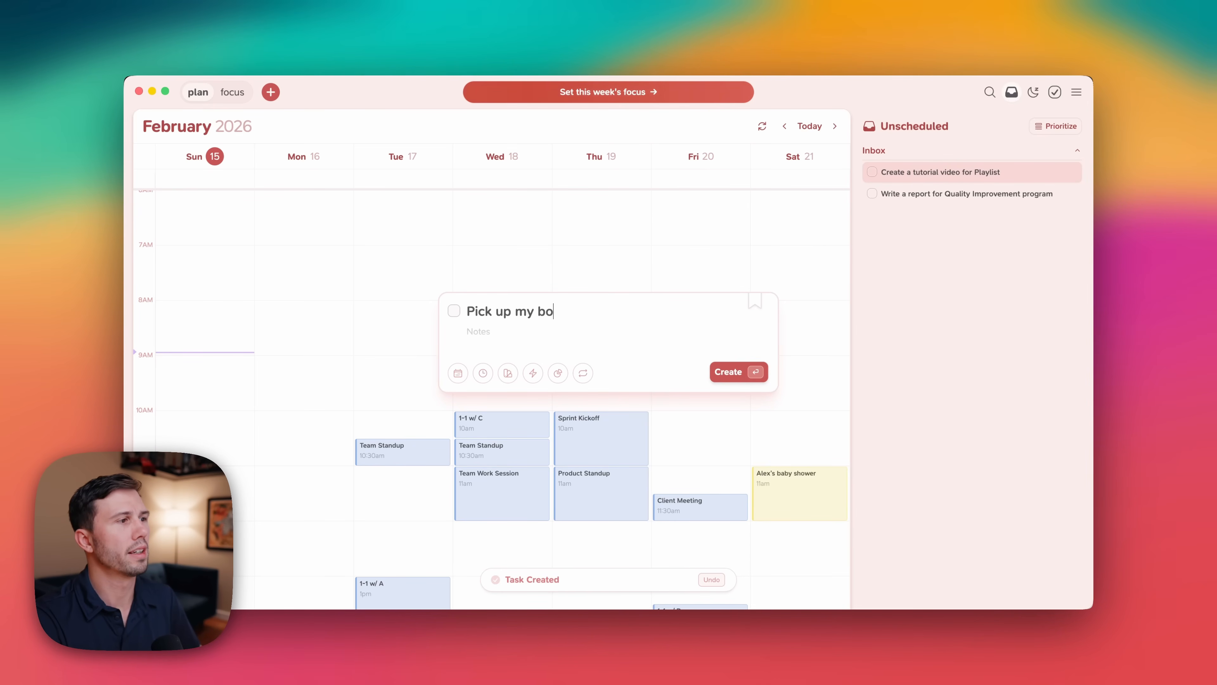
type("oster box from Dak")
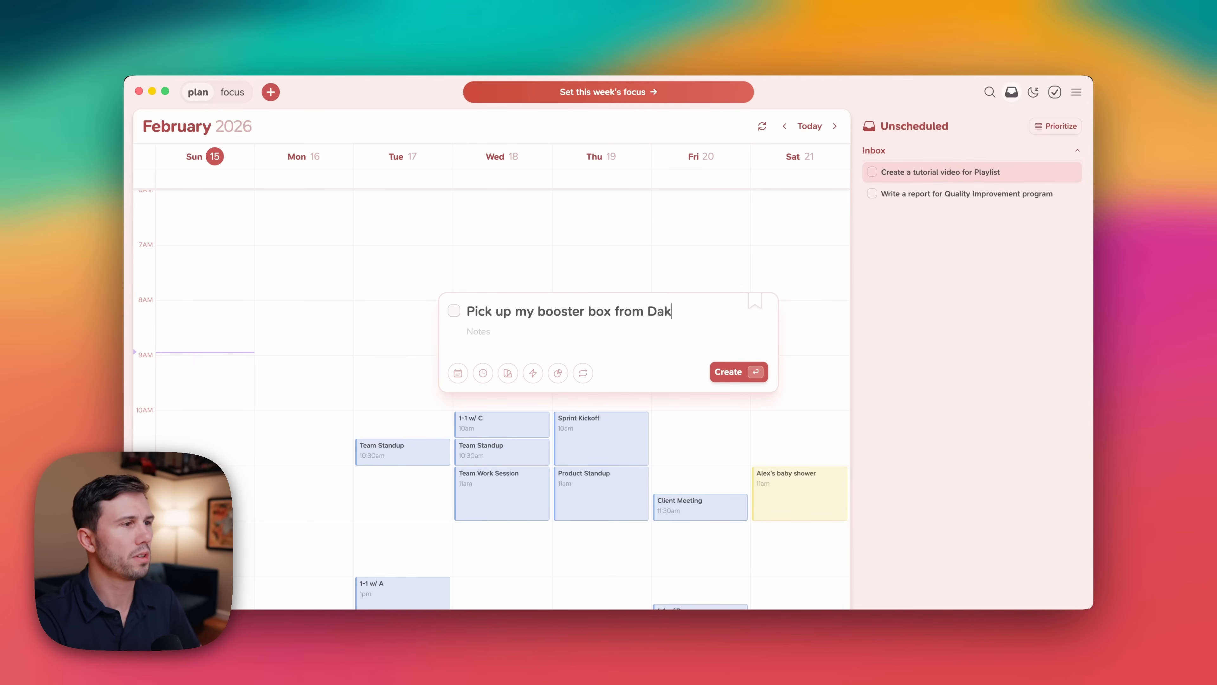
type("ota")
key("Return")
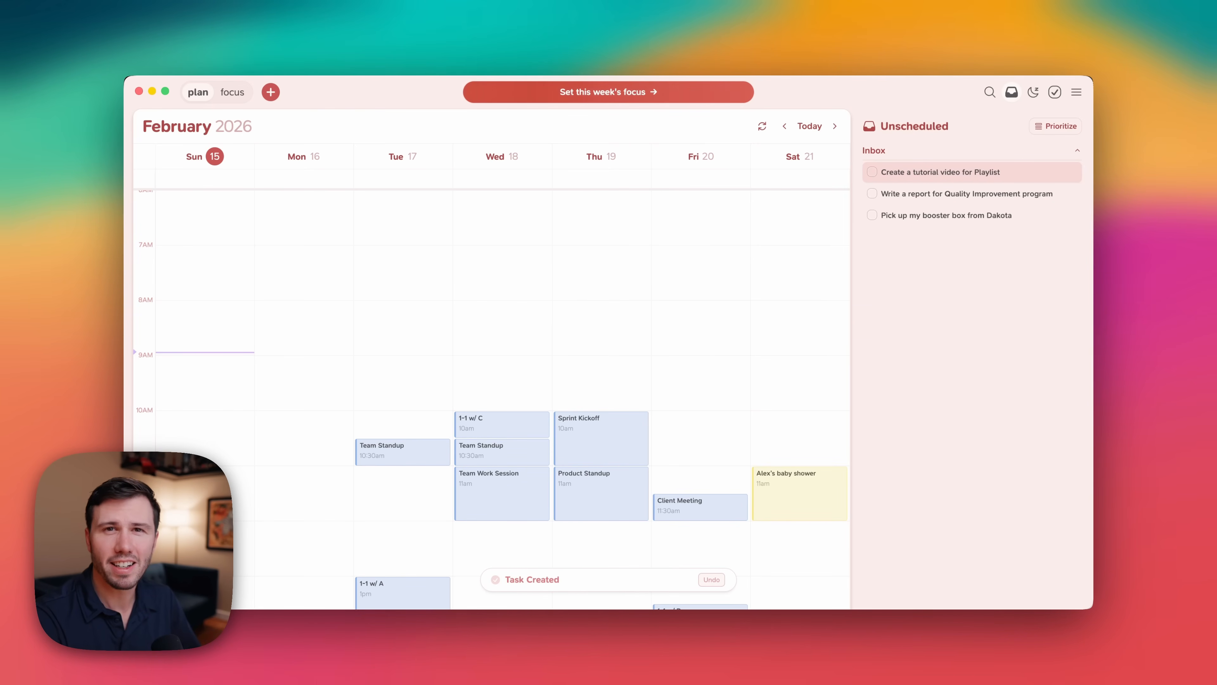
Create a task to get flowers for a family member, naming that person in the title.
type("n")
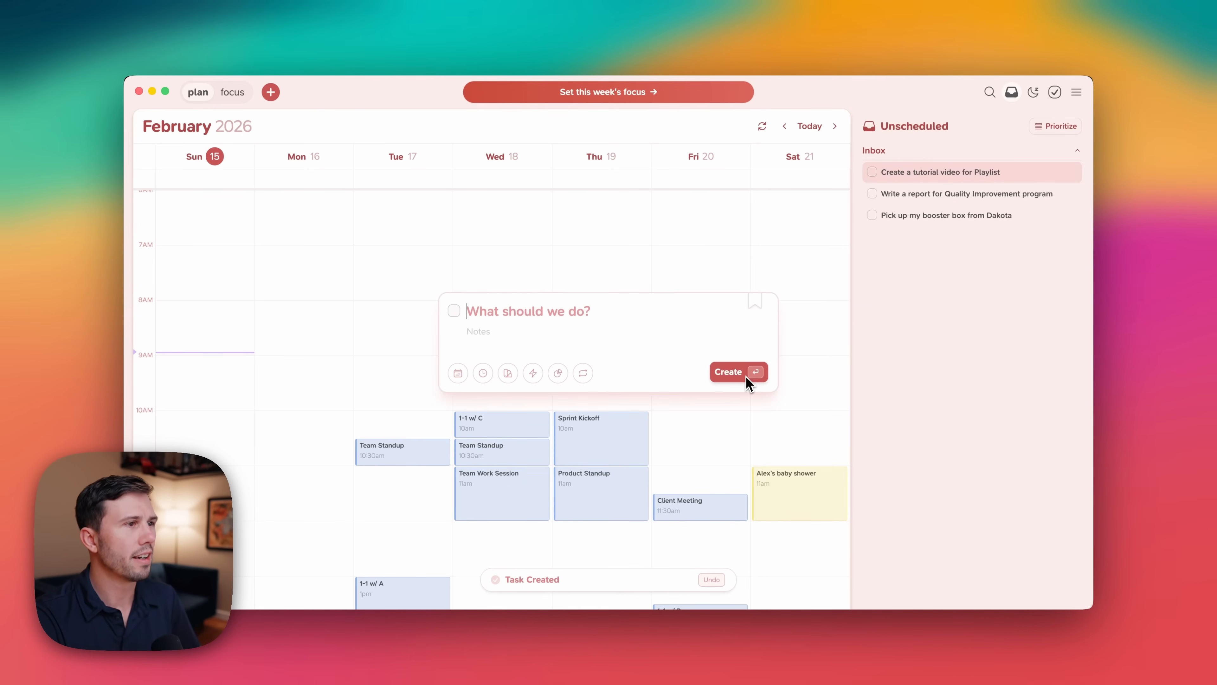
type("Get Flowe")
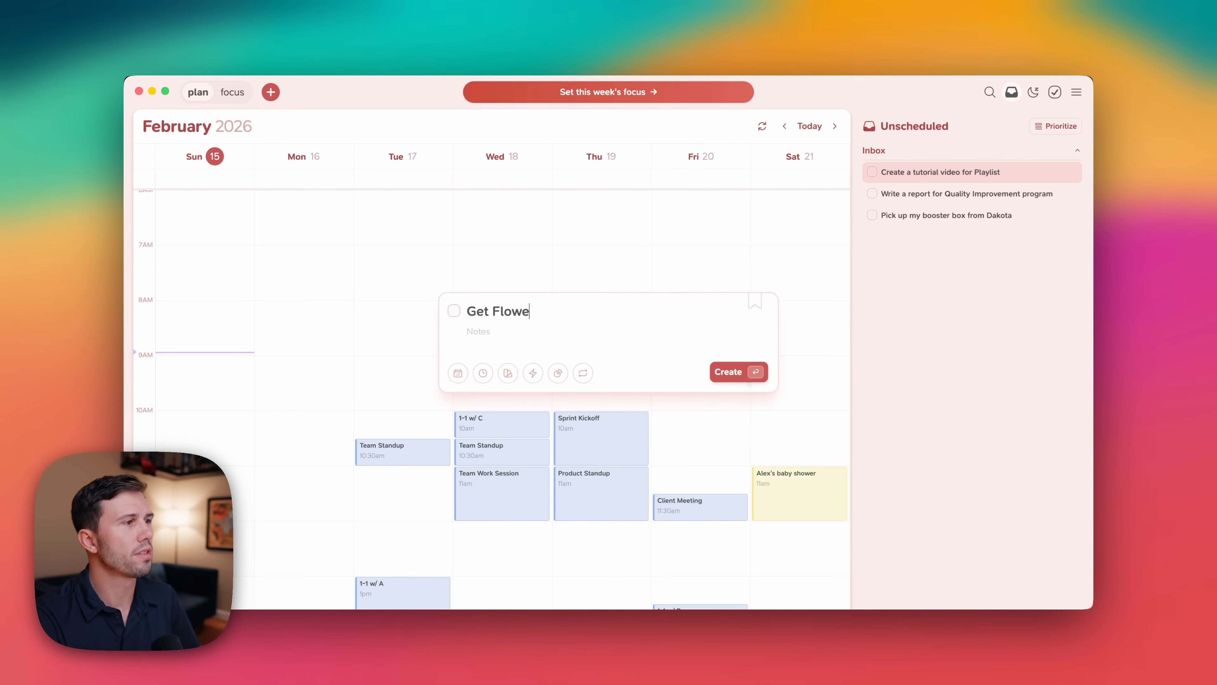
type("rs fror")
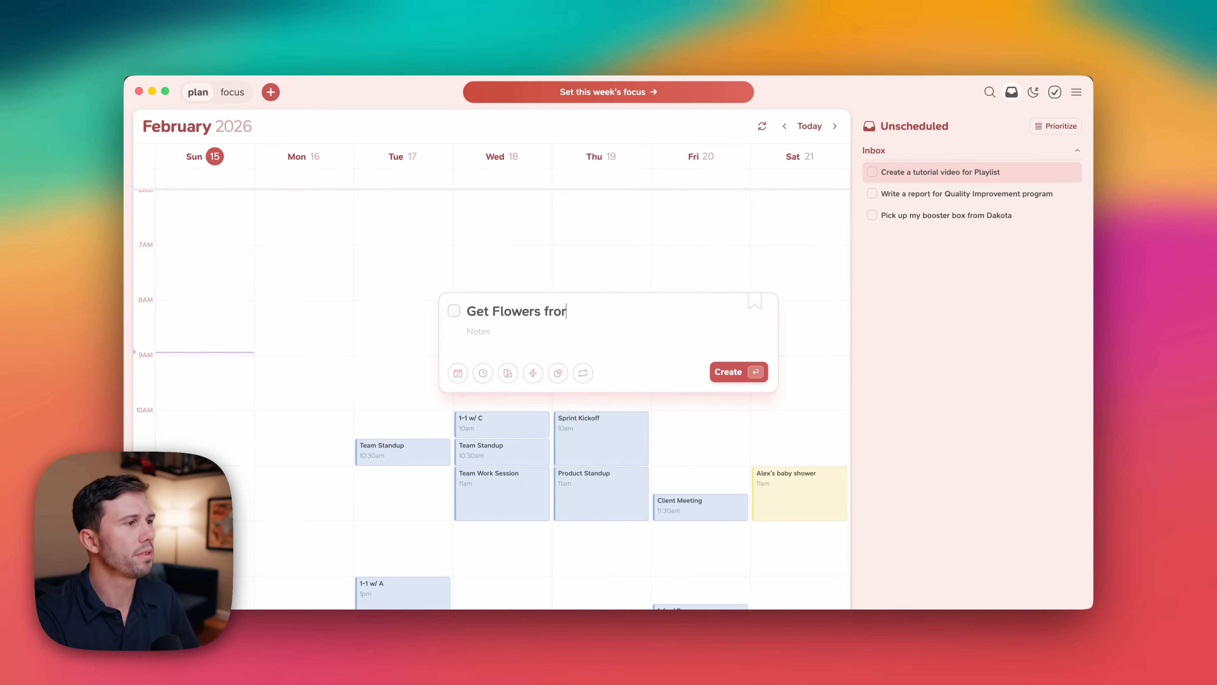
key("BackSpace")
key("BackSpace")
key("BackSpace")
type("or Marshie")
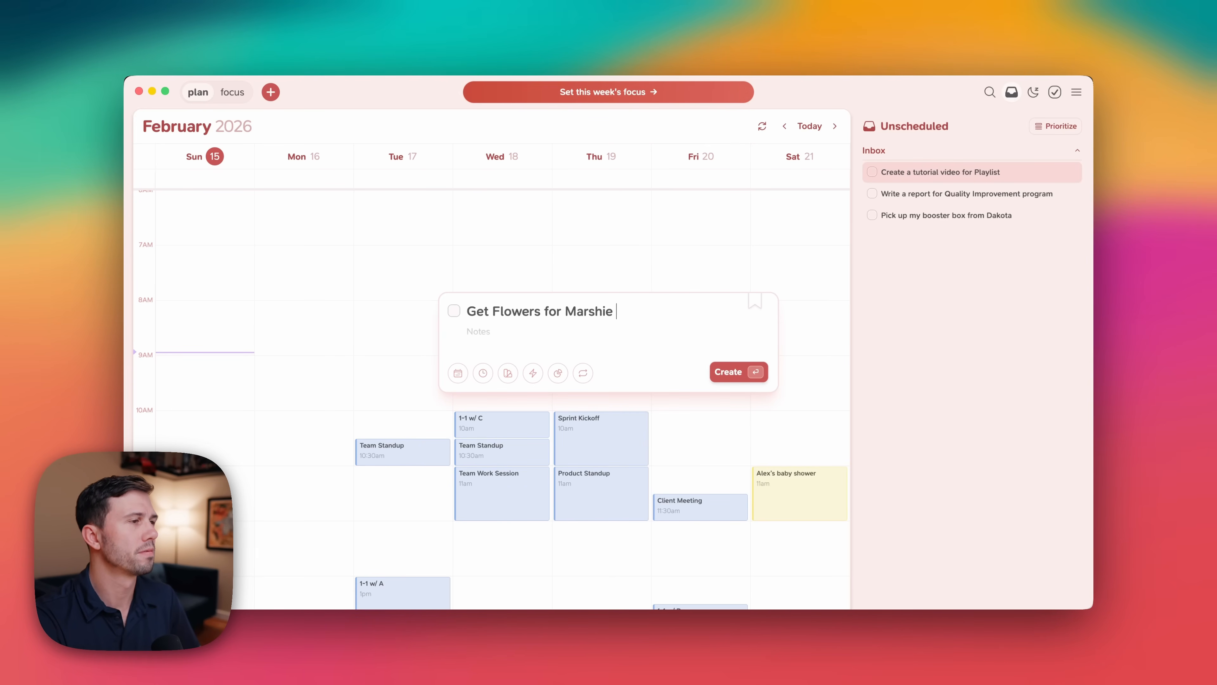
key("Return")
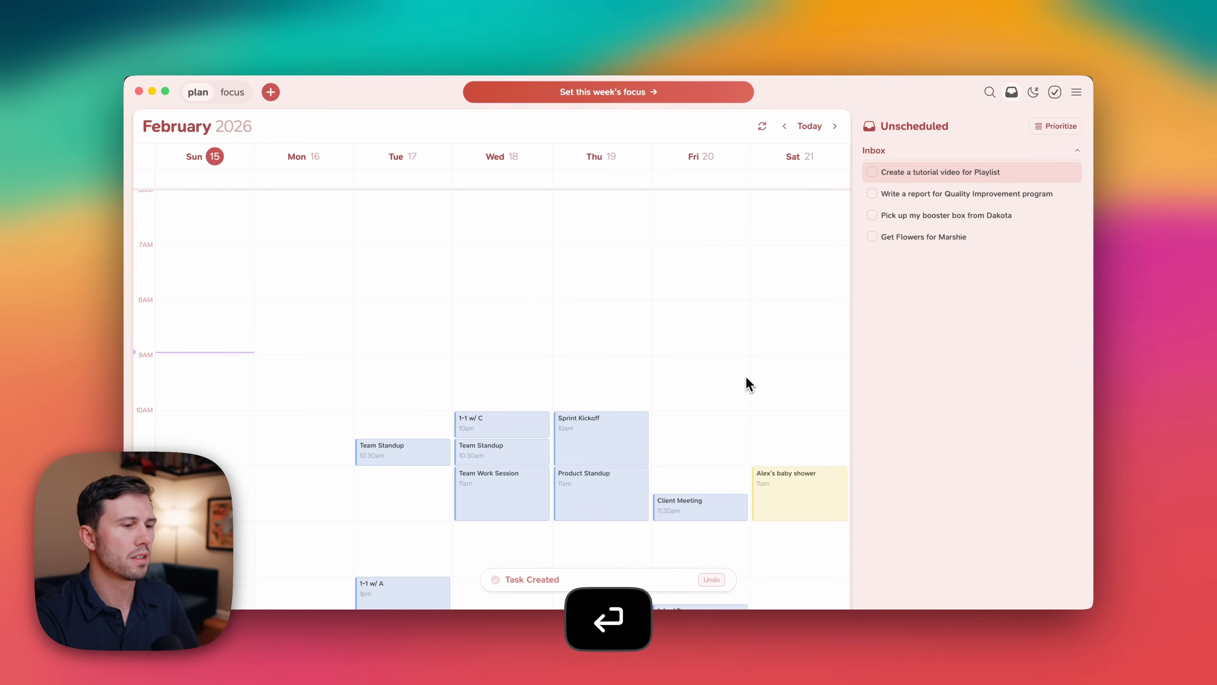
Create a task named "Create a project plan for Playlist for Android".
key("c")
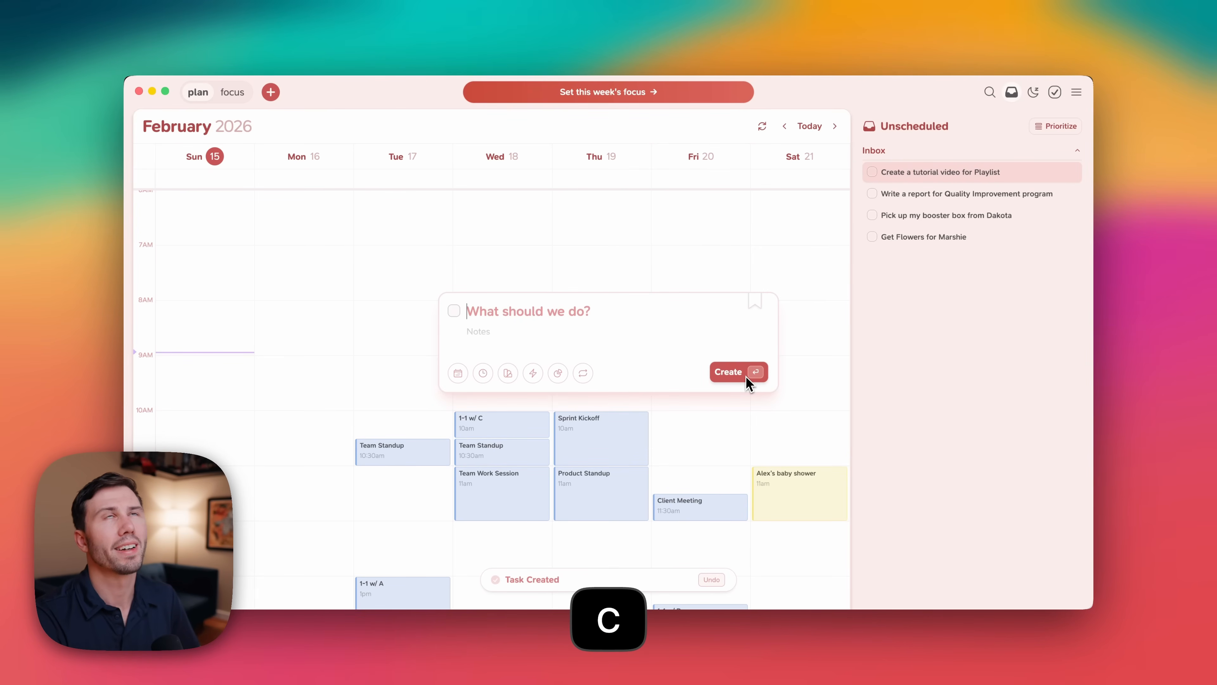
type("Creat")
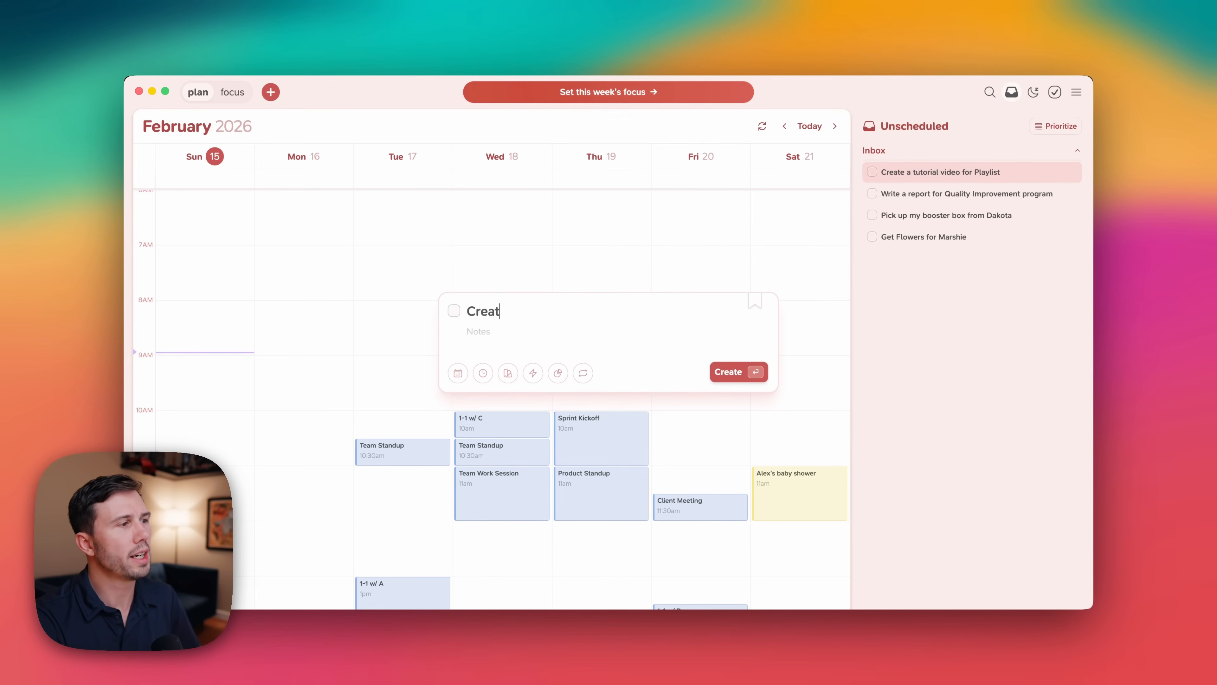
type("e a proje")
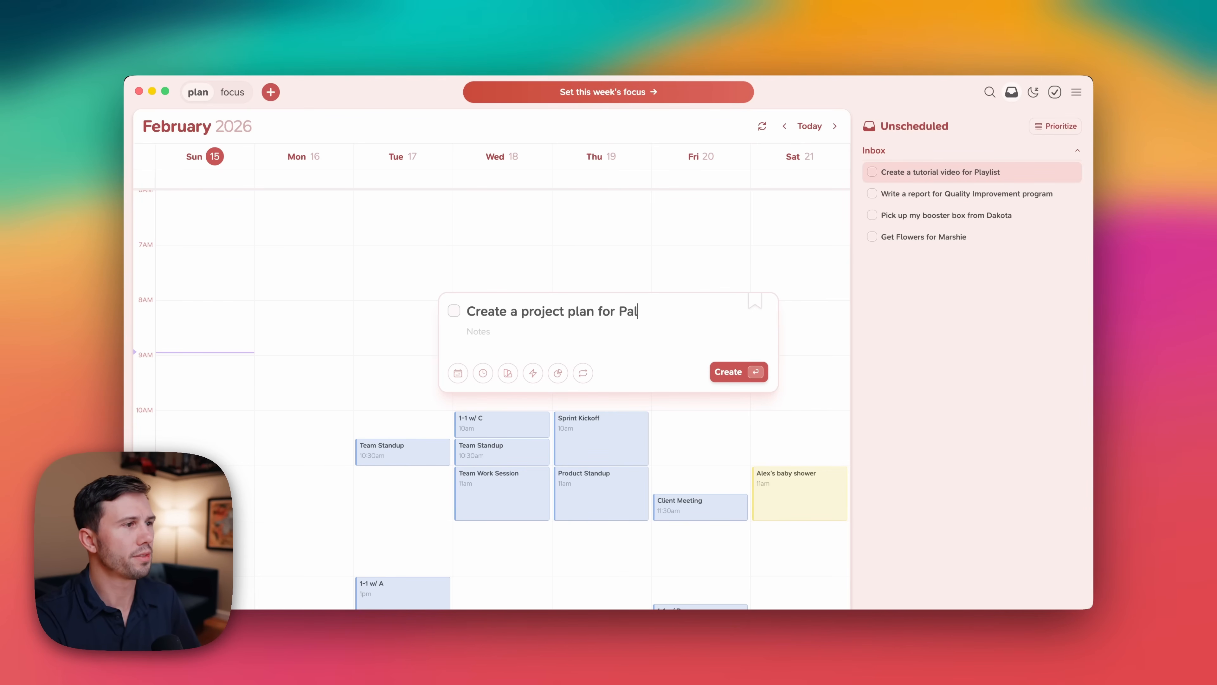
type("ct plan for Pl")
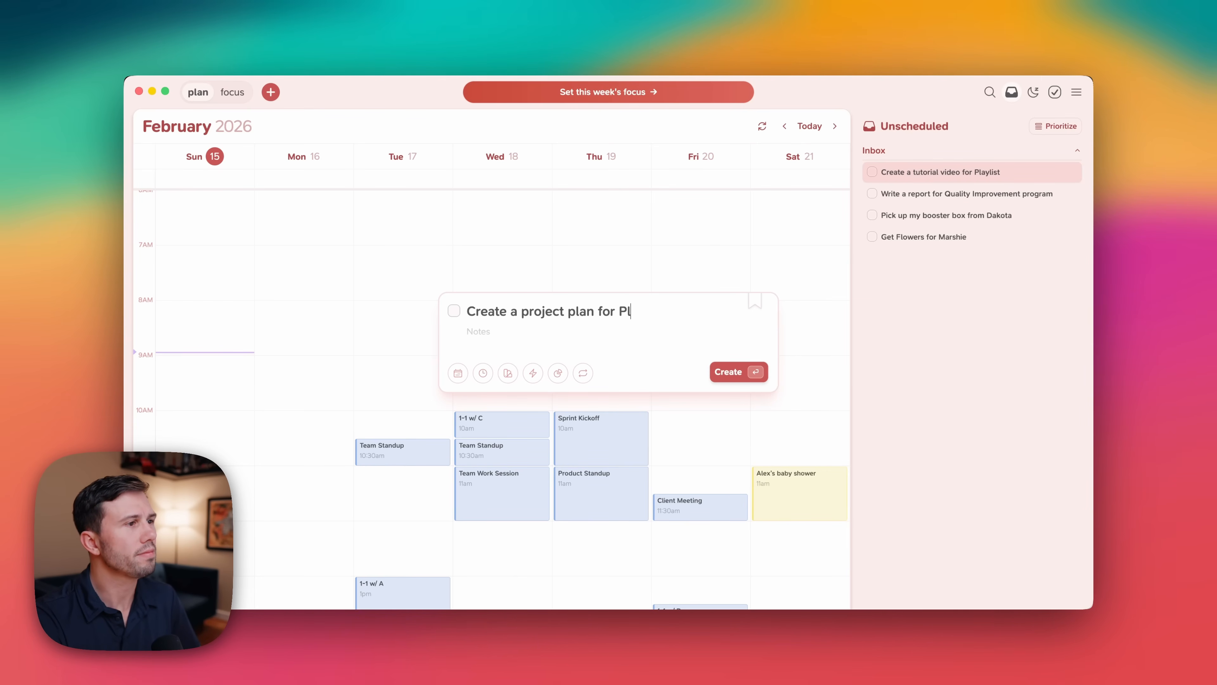
type("aylist for Android")
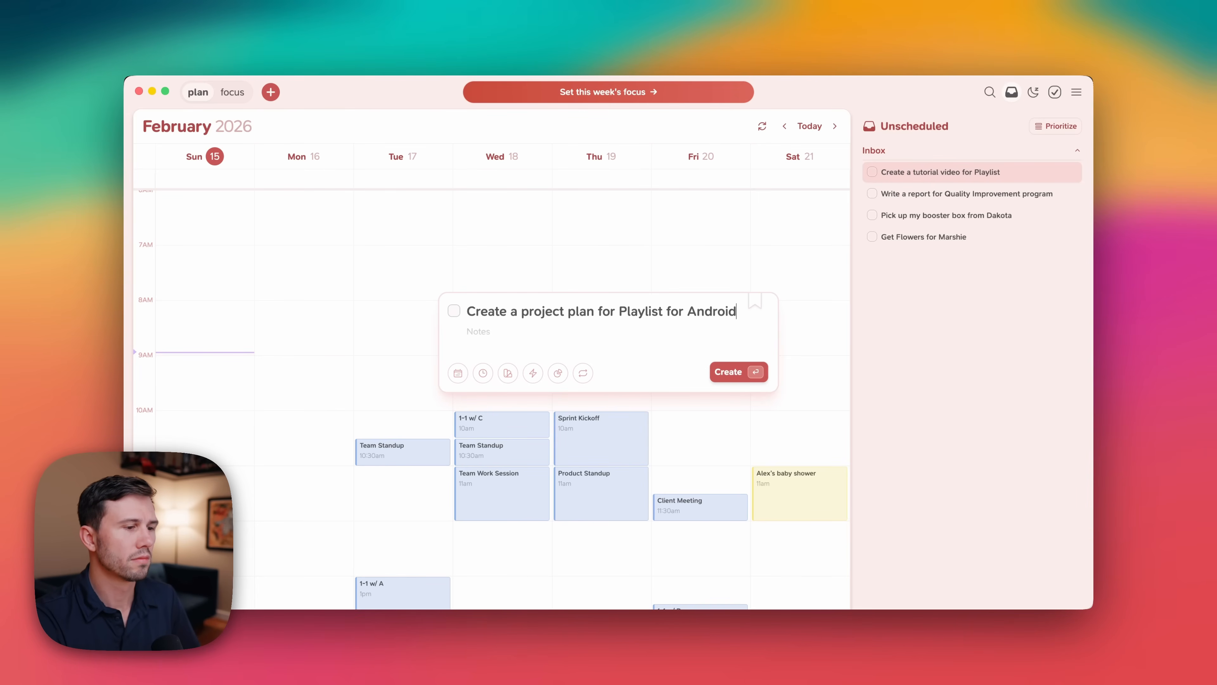
key("Return")
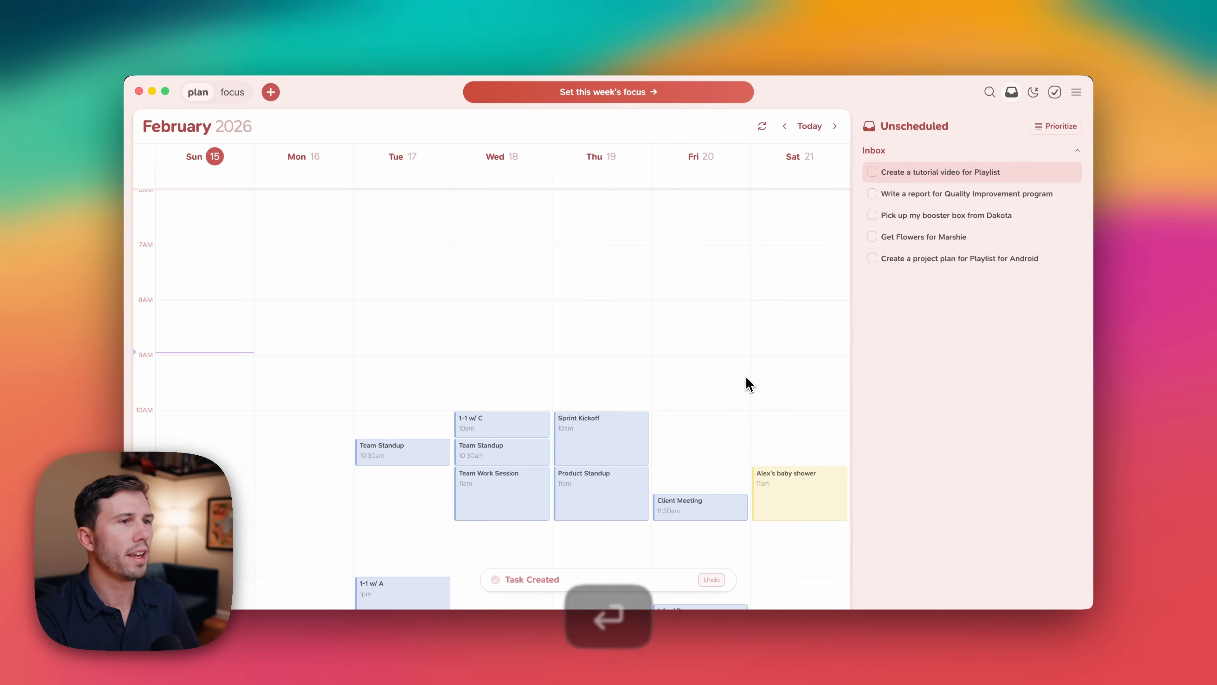
Create a task named "Meet up w/ Friends".
type("Meet")
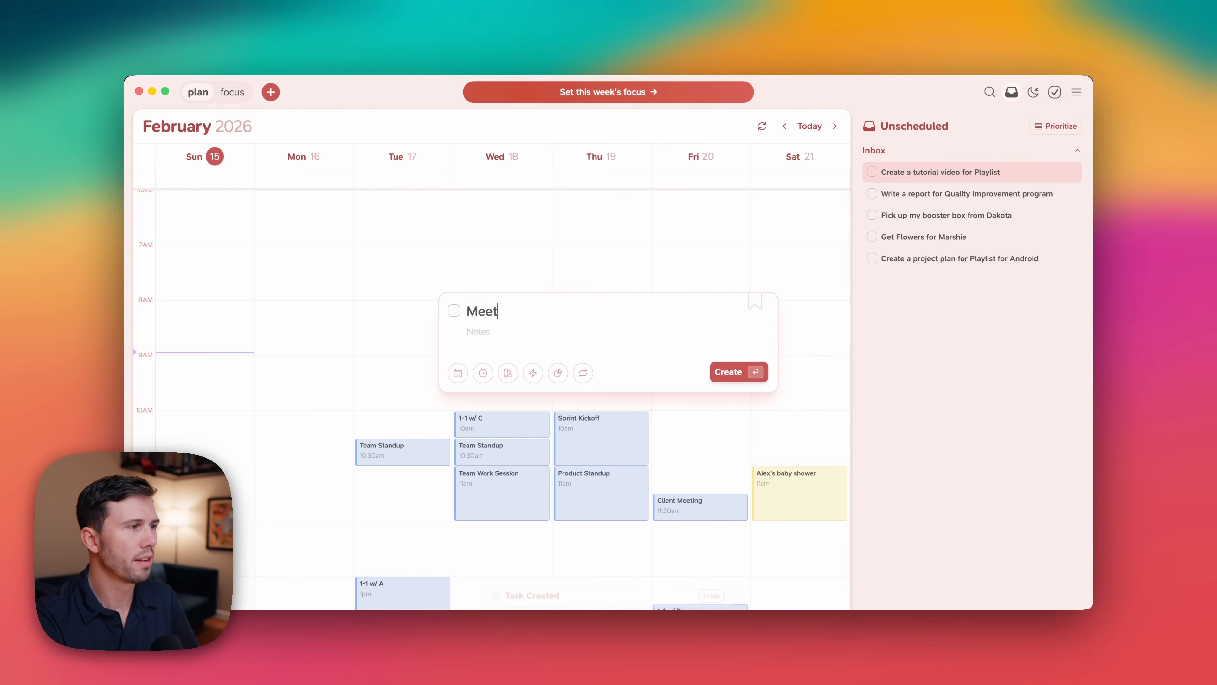
type(" up w")
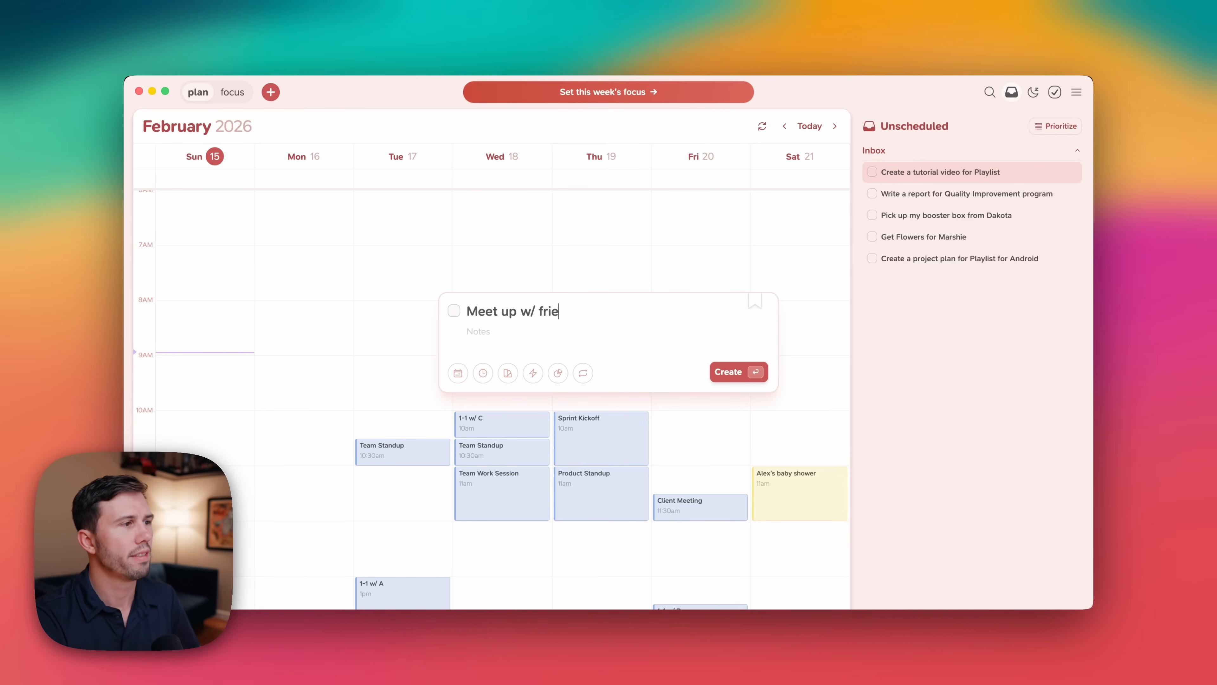
type("/ fri")
key("BackSpace")
key("BackSpace")
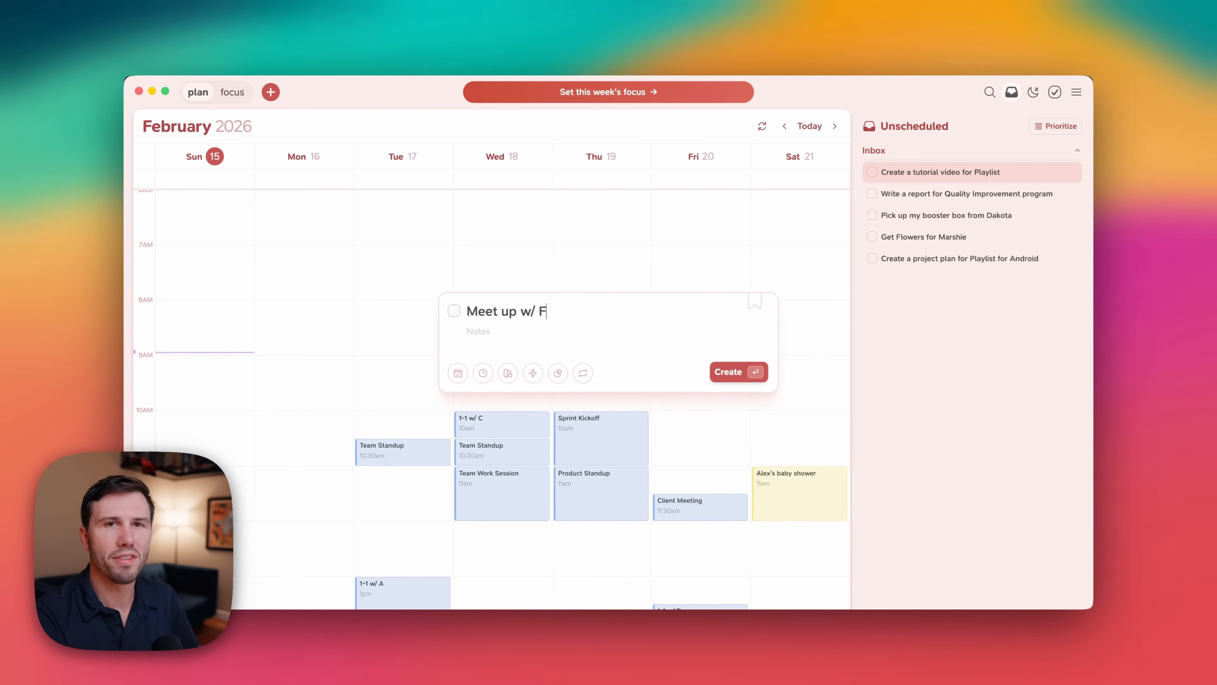
type("riends")
key("Return")
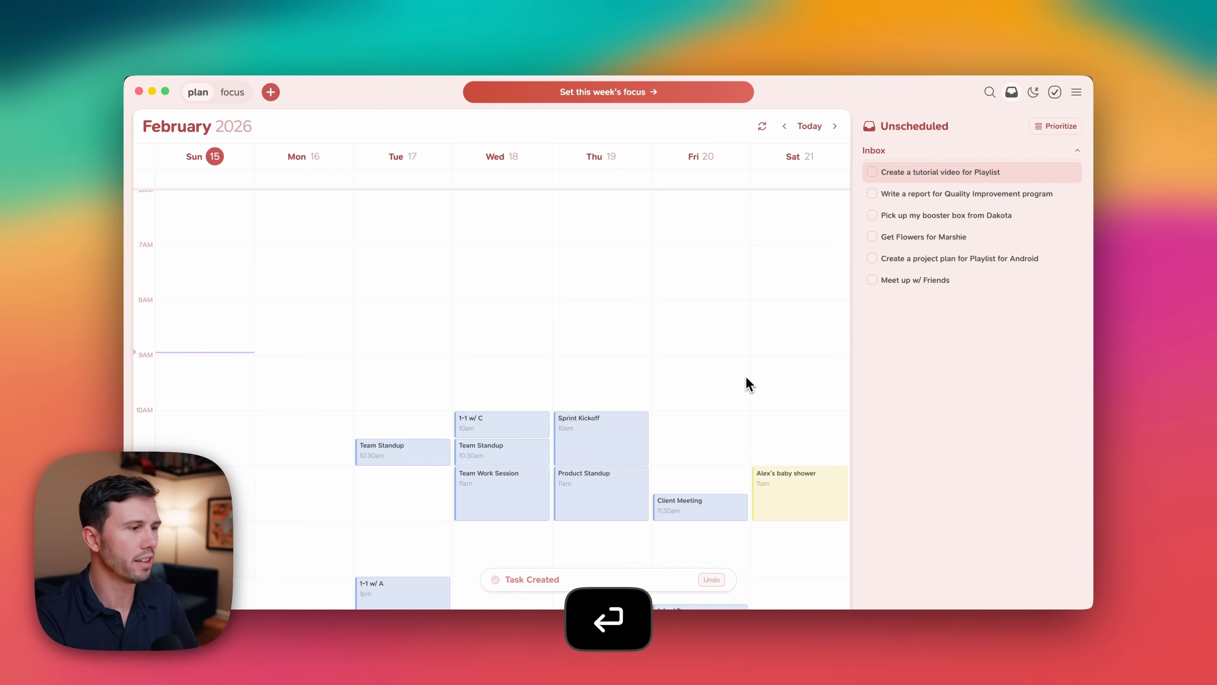
scroll(842, 383, "down", 3)
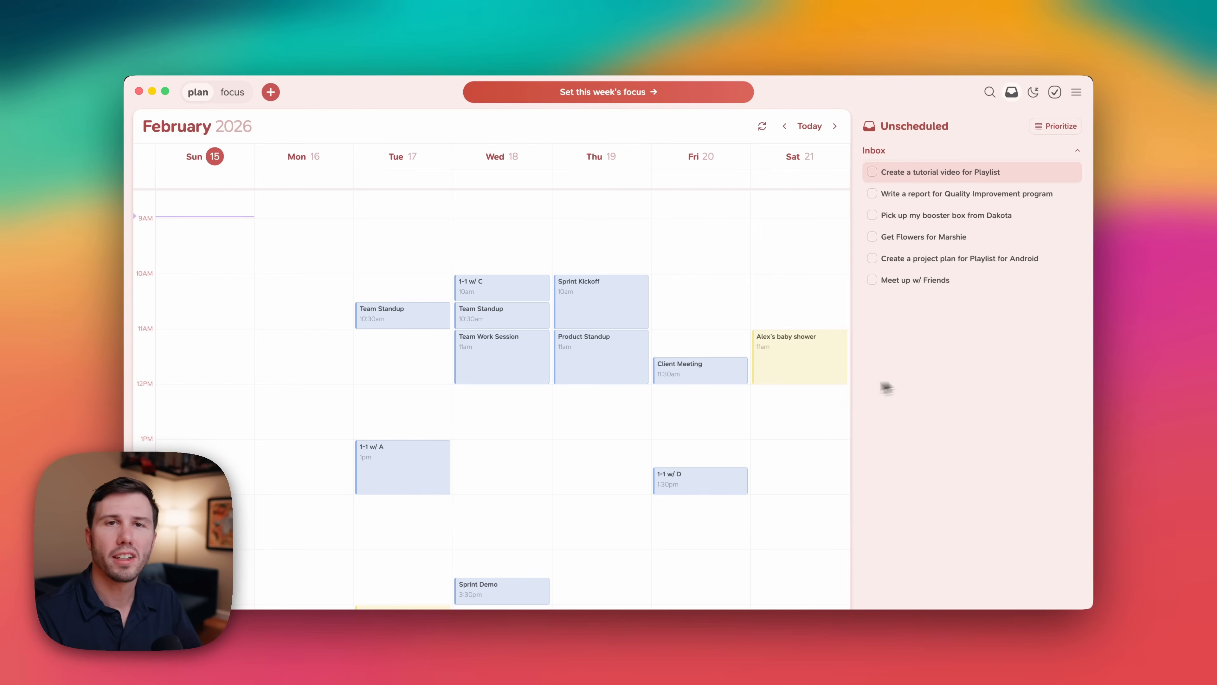
Review the week's scheduled events across the calendar from morning to evening.
scroll(709, 379, "down", 8)
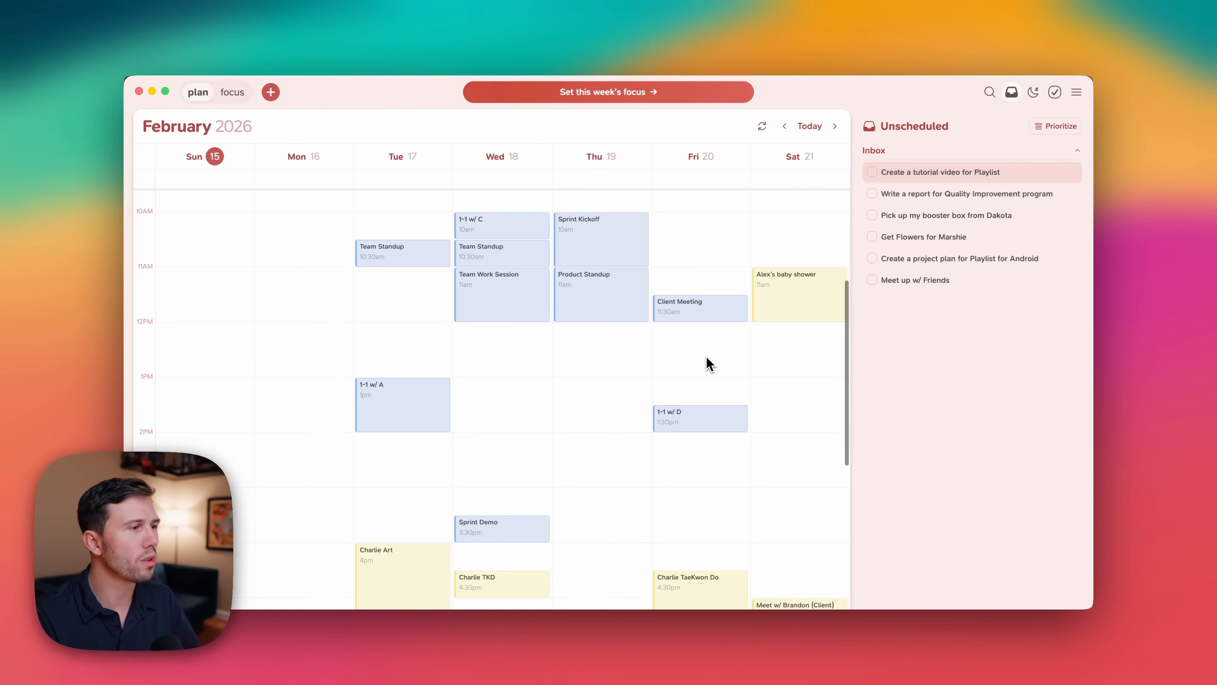
scroll(709, 365, "up", 8)
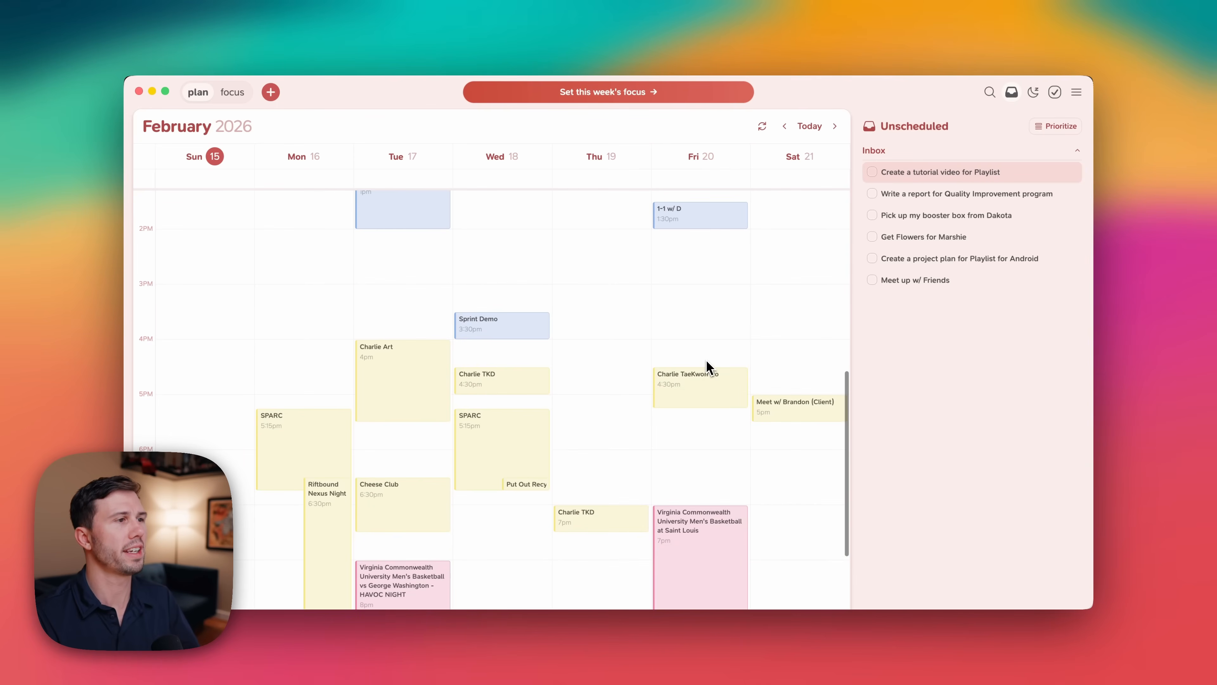
scroll(706, 362, "up", 1)
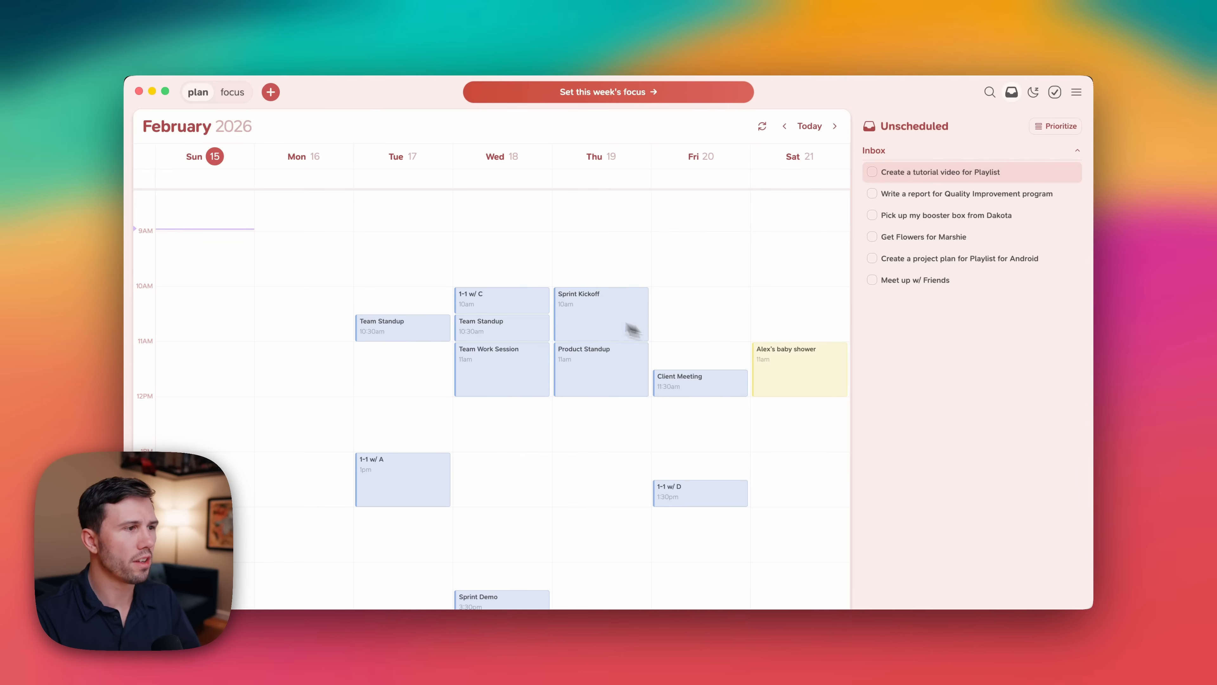
scroll(374, 330, "down", 8)
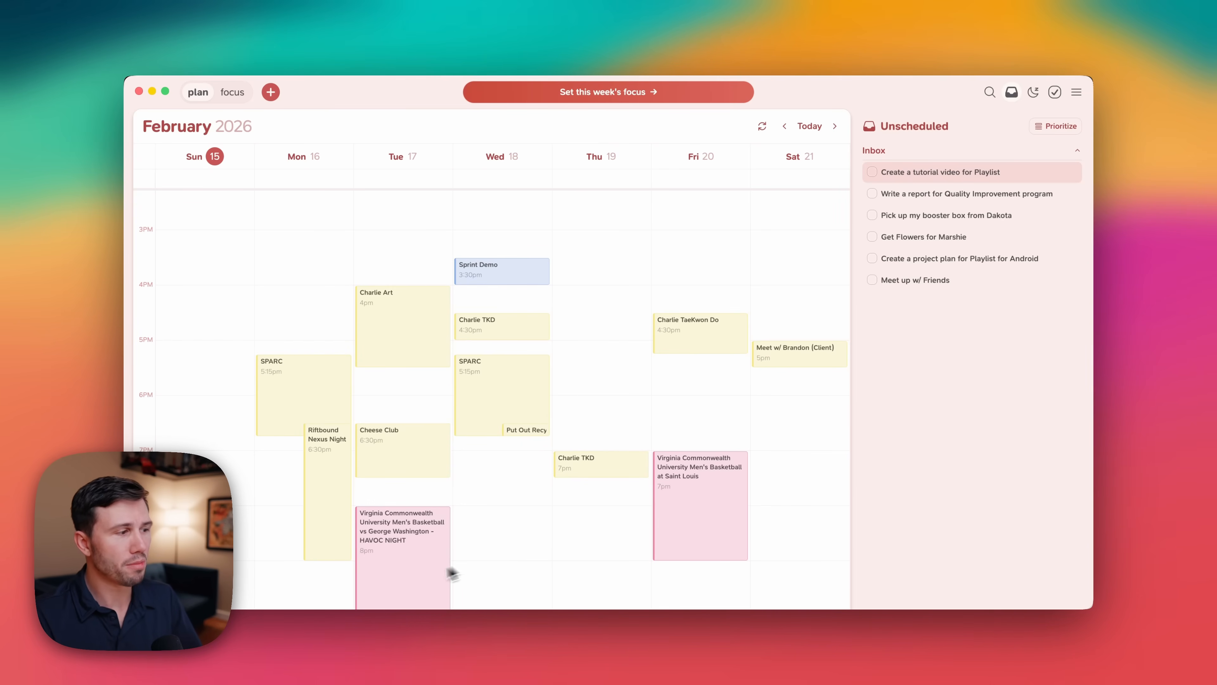
scroll(666, 472, "down", 1)
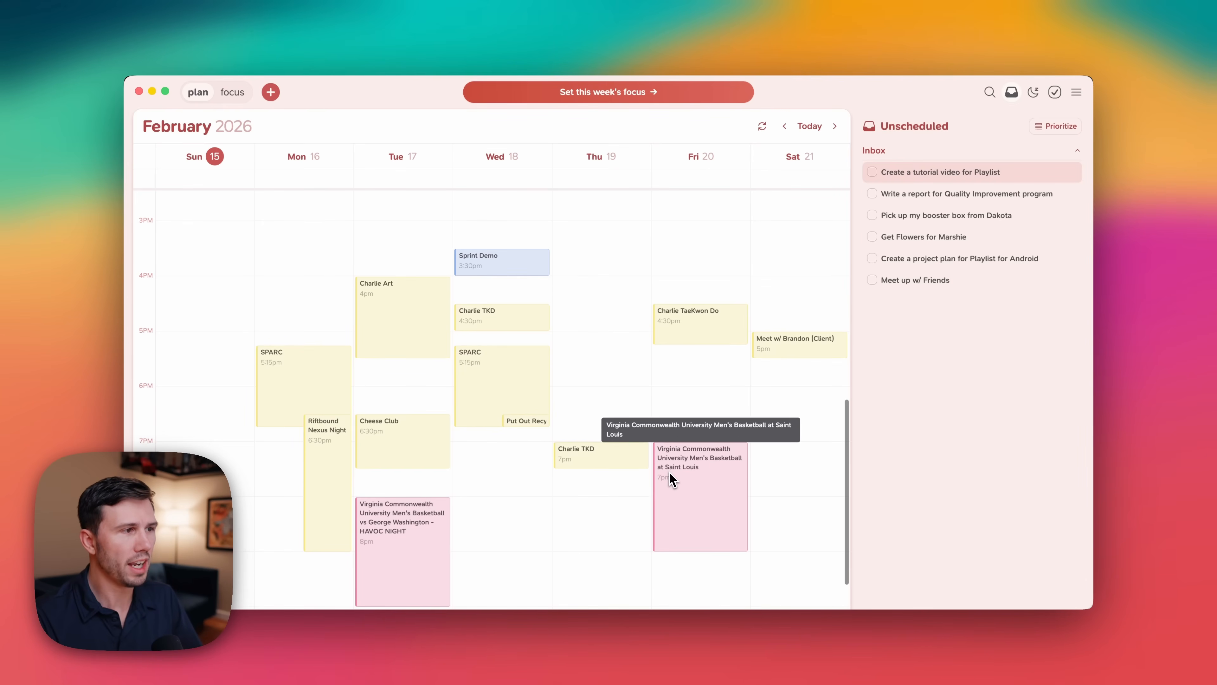
scroll(666, 470, "up", 1)
scroll(665, 467, "up", 5)
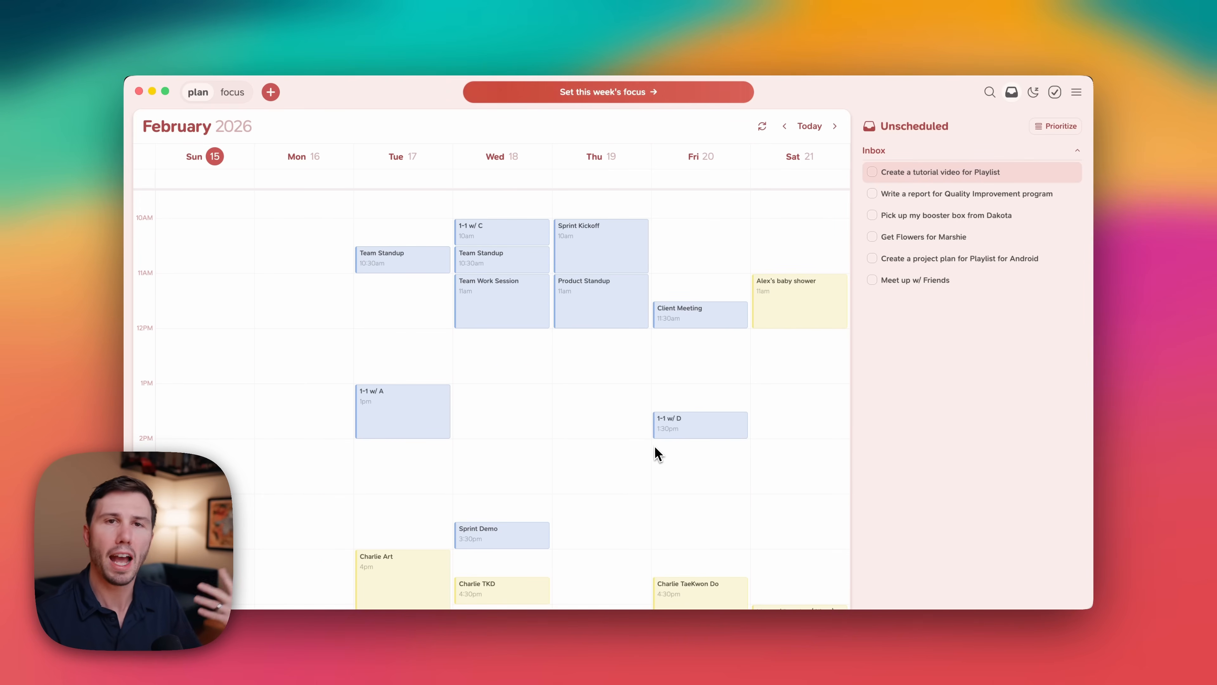
scroll(653, 444, "up", 3)
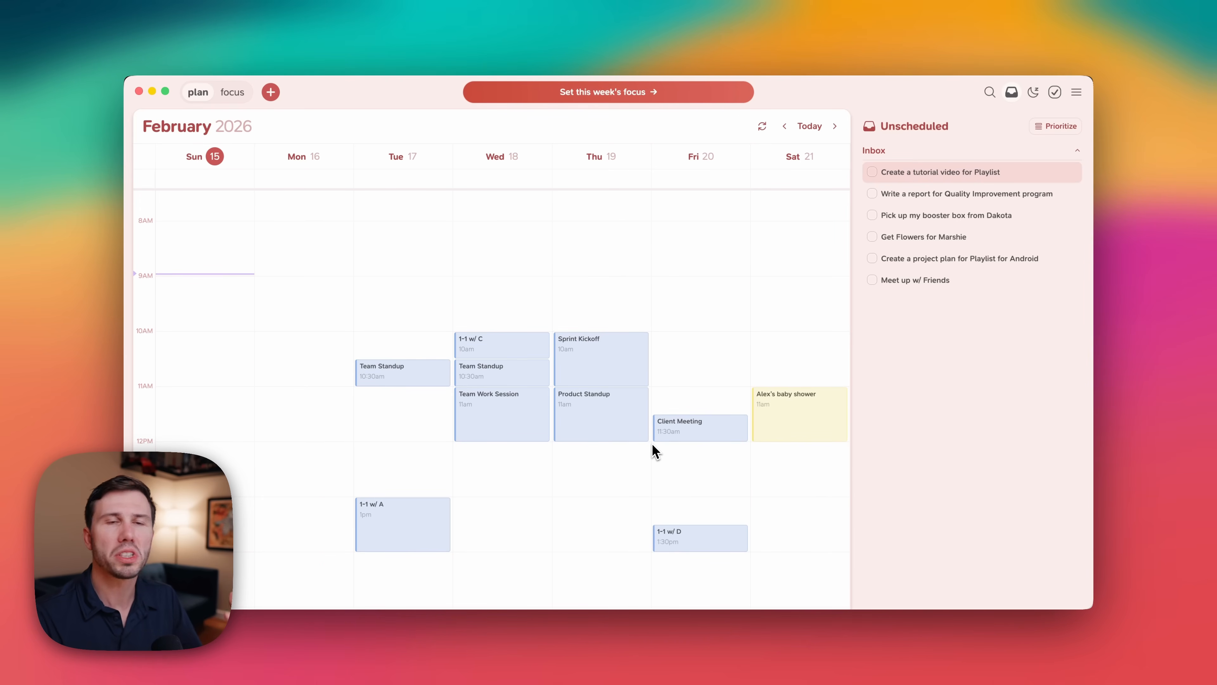
scroll(639, 436, "down", 1)
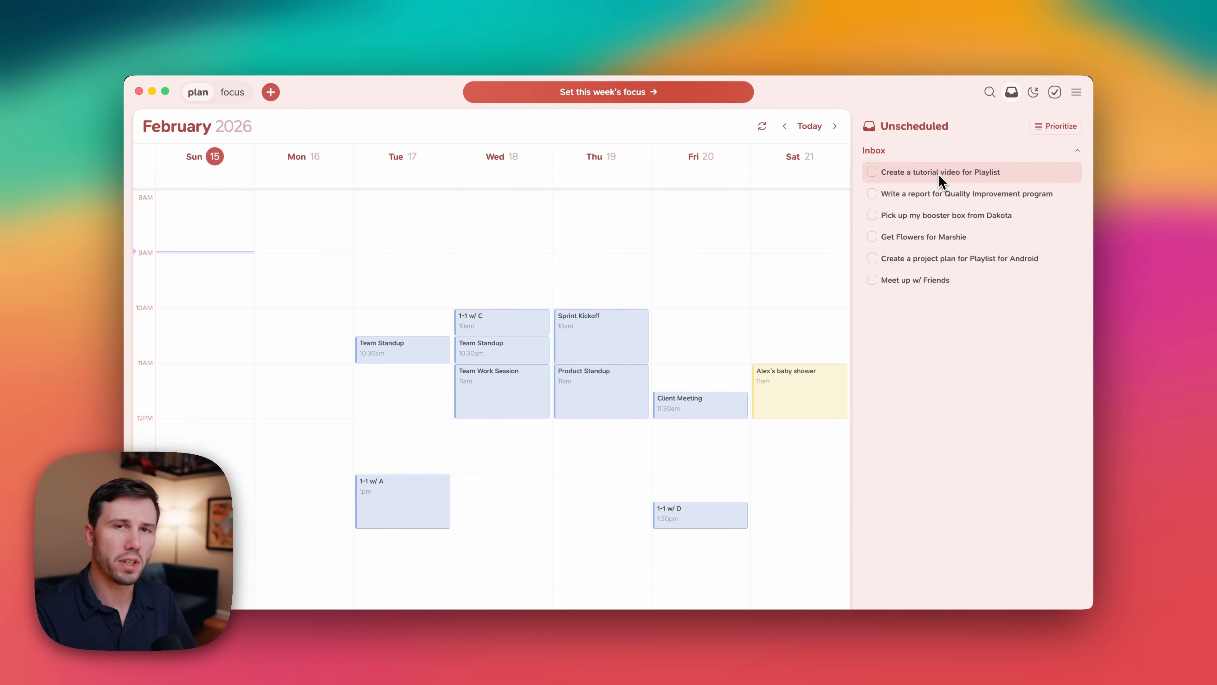
Move the selection up and down through the inbox tasks.
key("Down")
key("Down")
key("Down")
key("Down")
key("Down")
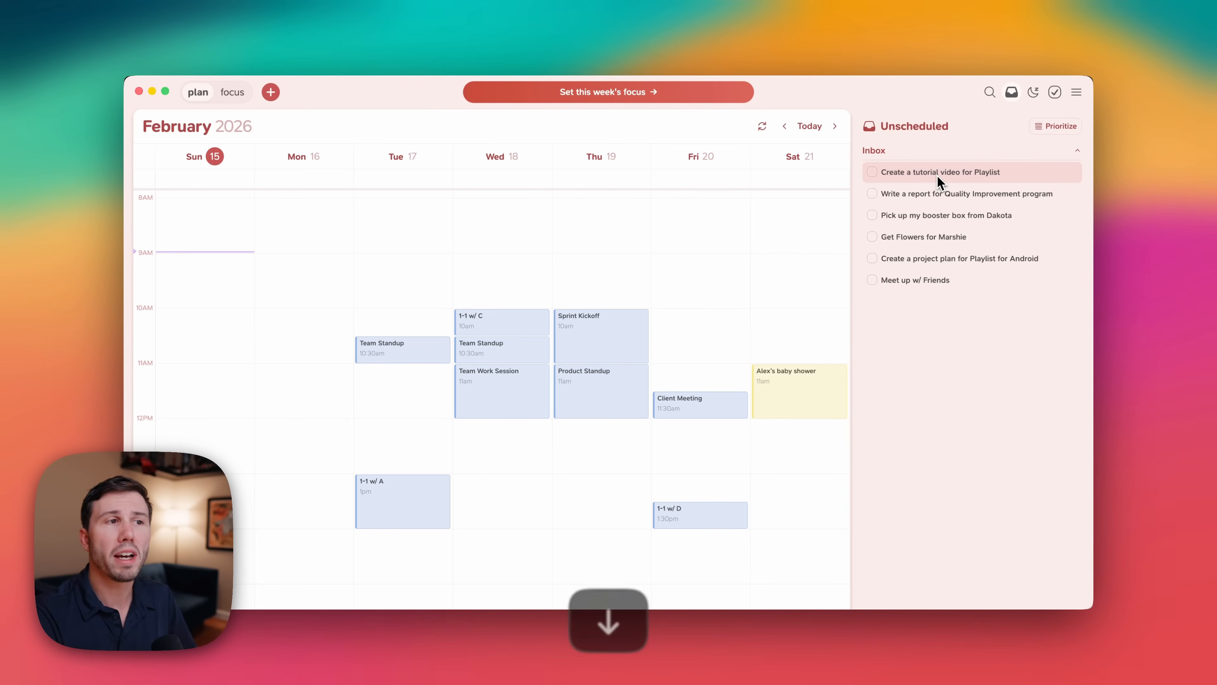
key("Up")
key("Up")
key("Up")
key("Up")
key("Up")
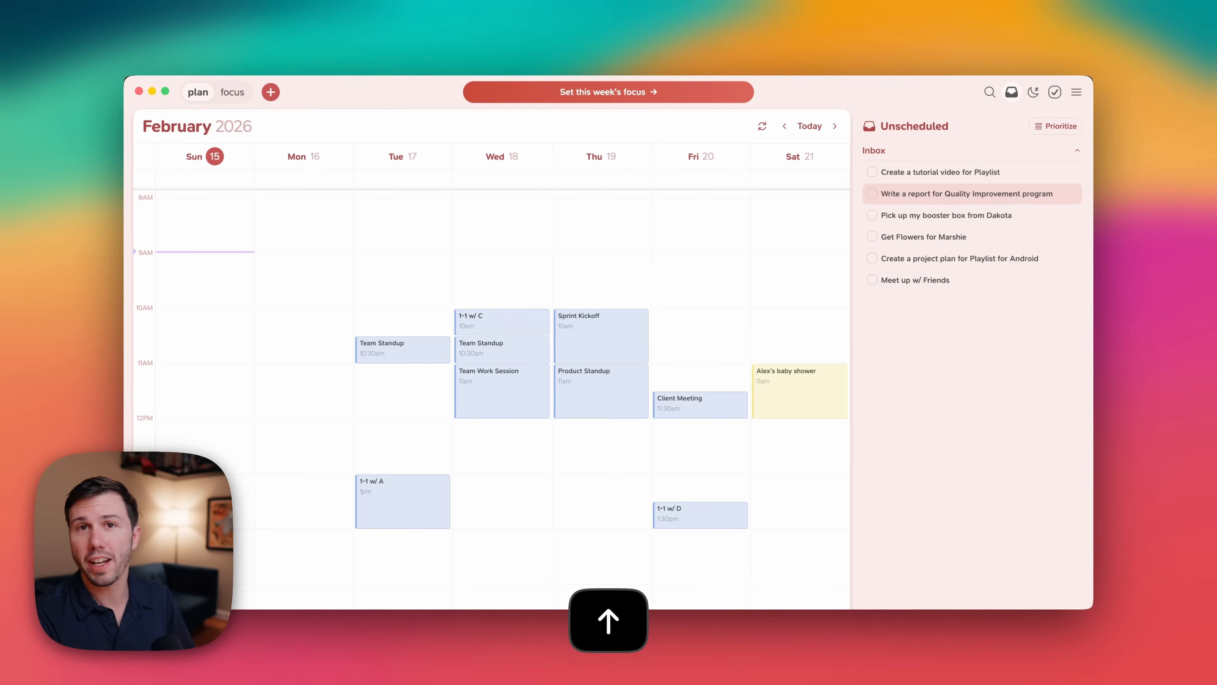
key("Down")
key("Down")
key("Down")
key("Down")
key("Up")
key("Up")
key("Up")
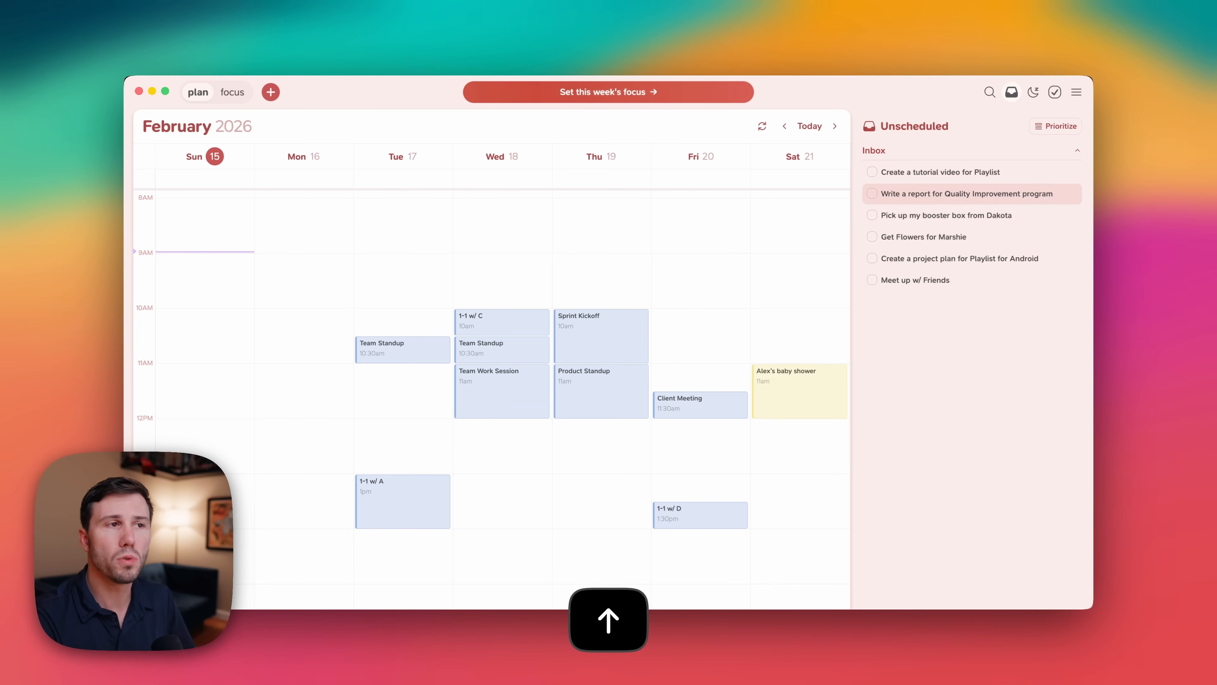
key("Down")
key("Down")
key("Up")
key("Up")
key("Up")
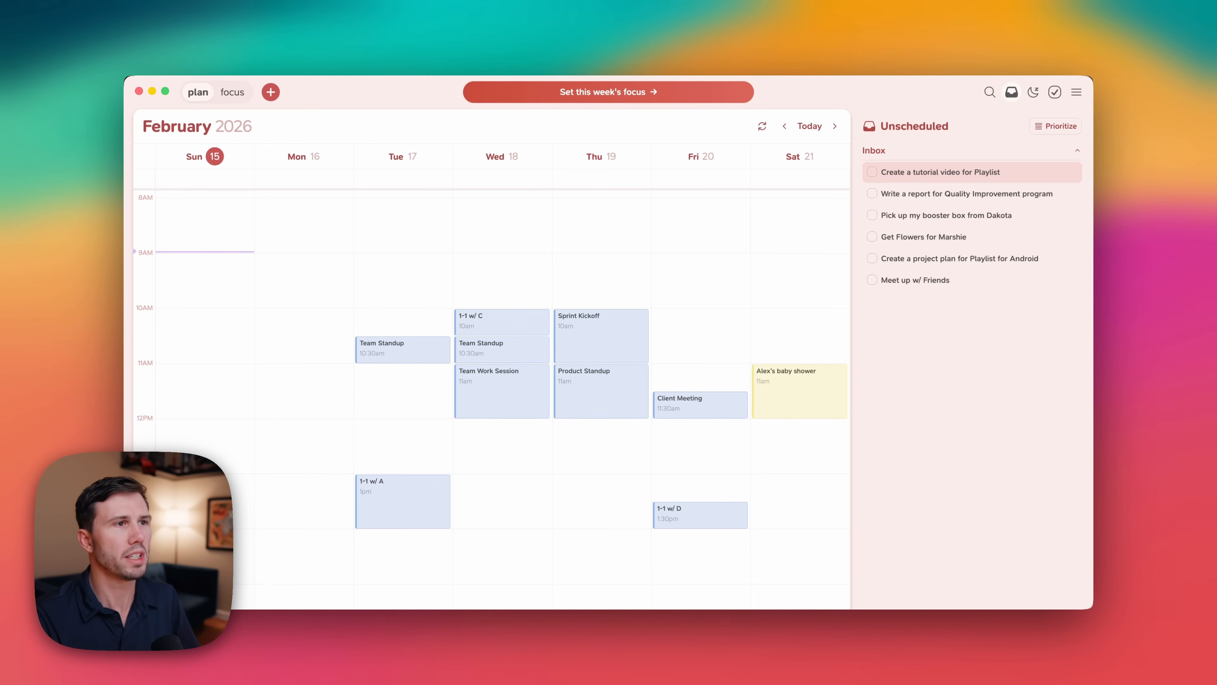
Mark the task "Create a tutorial video for Playlist" as a focus task.
left_click(930, 174)
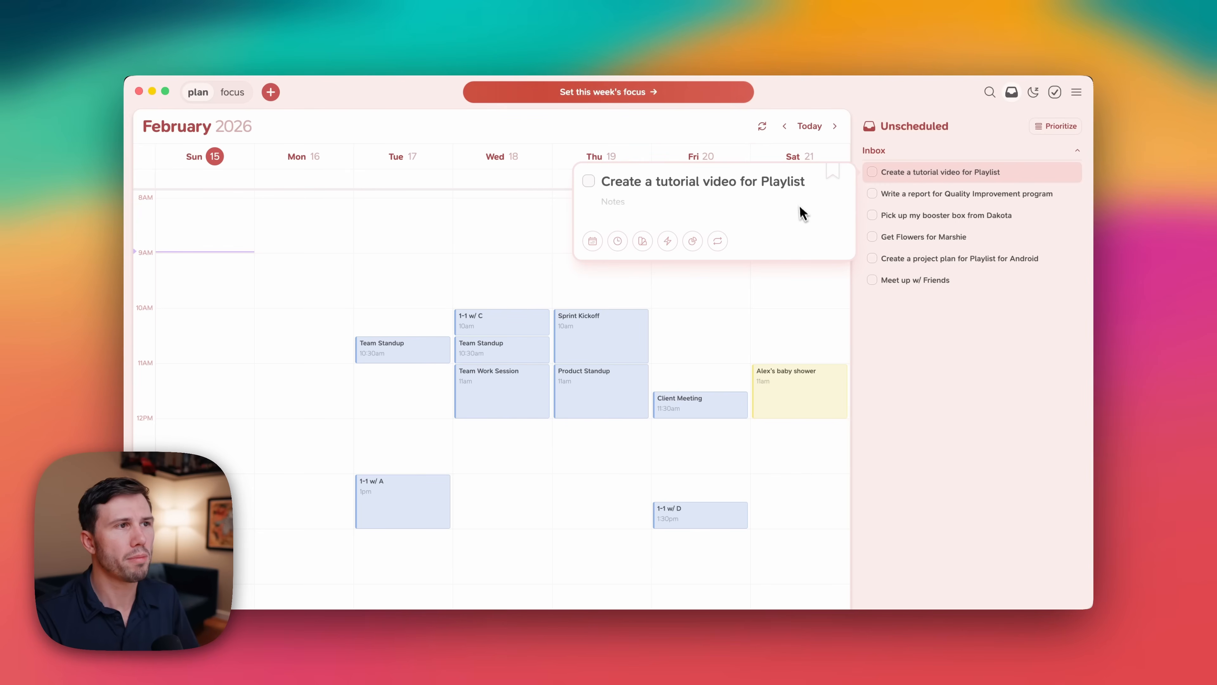
left_click(834, 179)
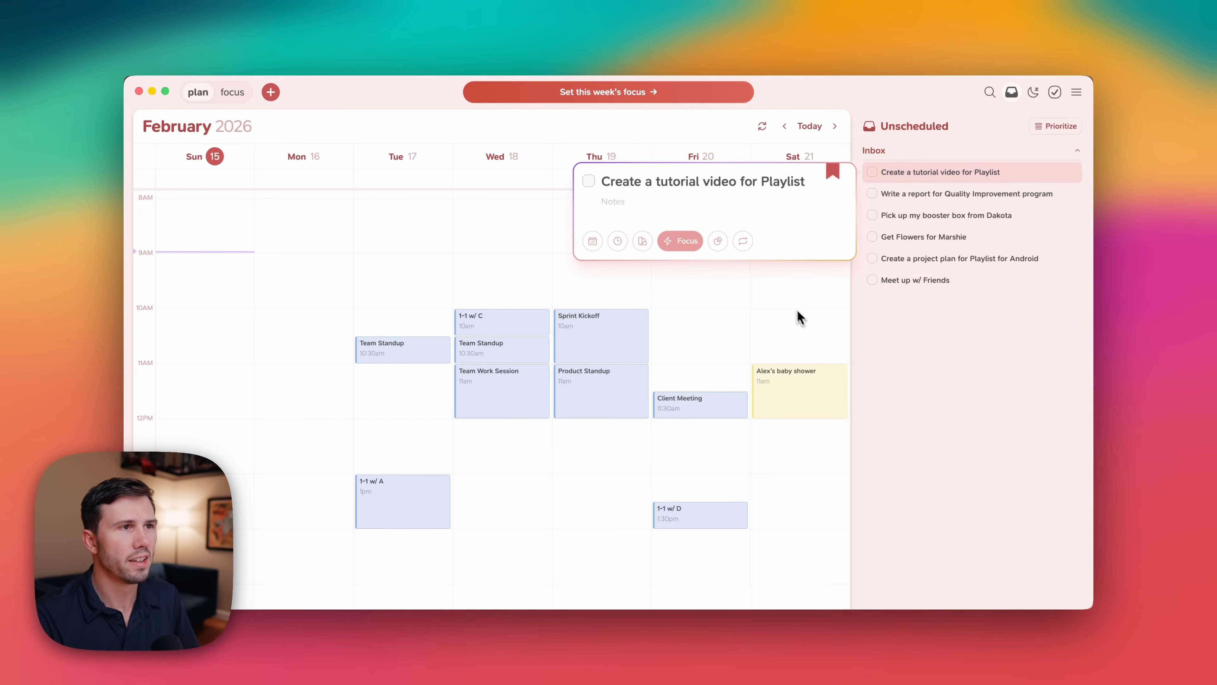
left_click(886, 323)
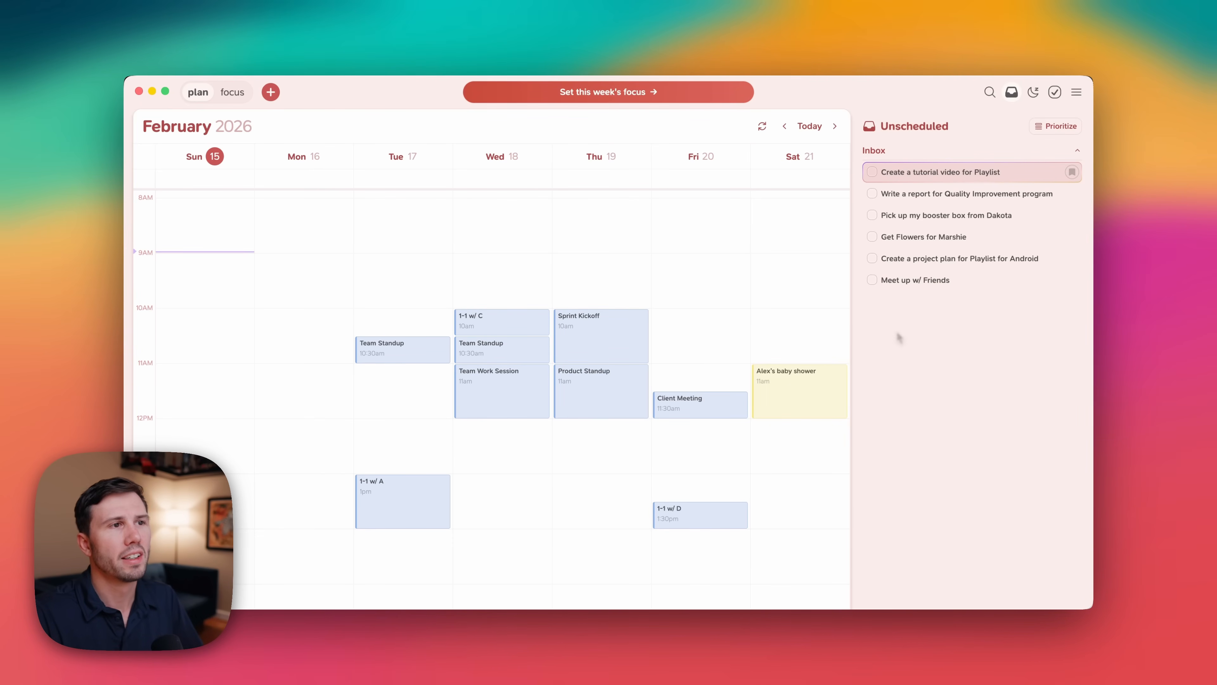
Set the booster box pickup task's energy level to Low.
left_click(946, 217)
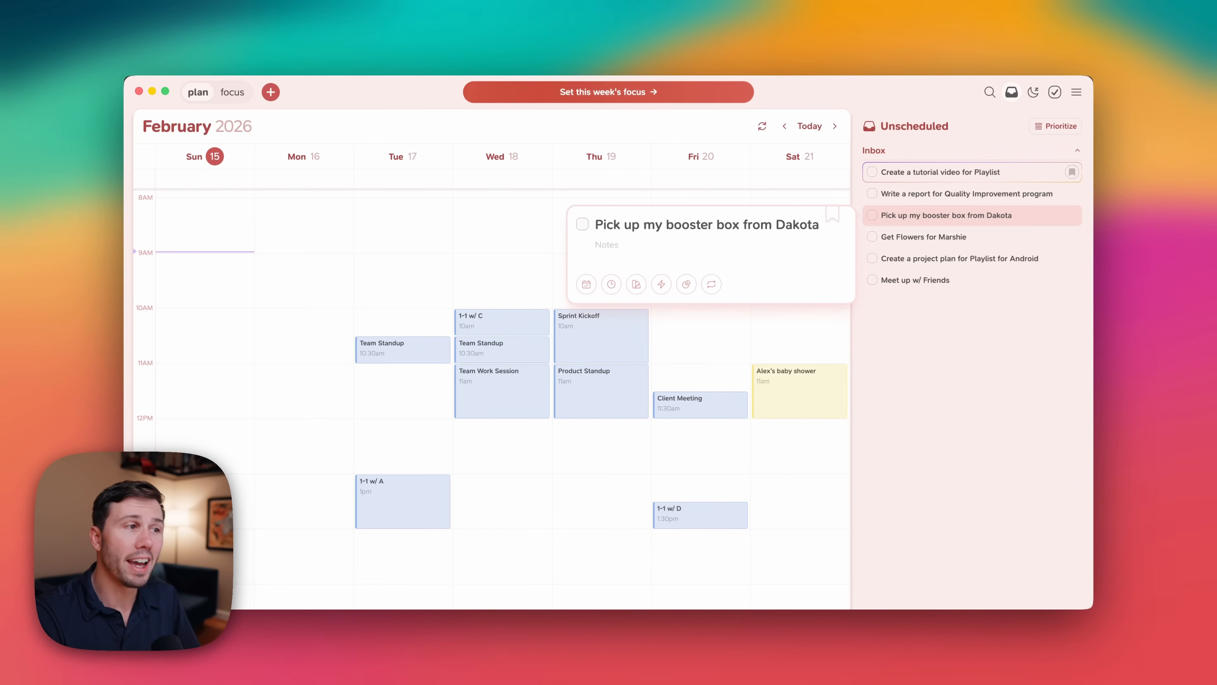
left_click(661, 285)
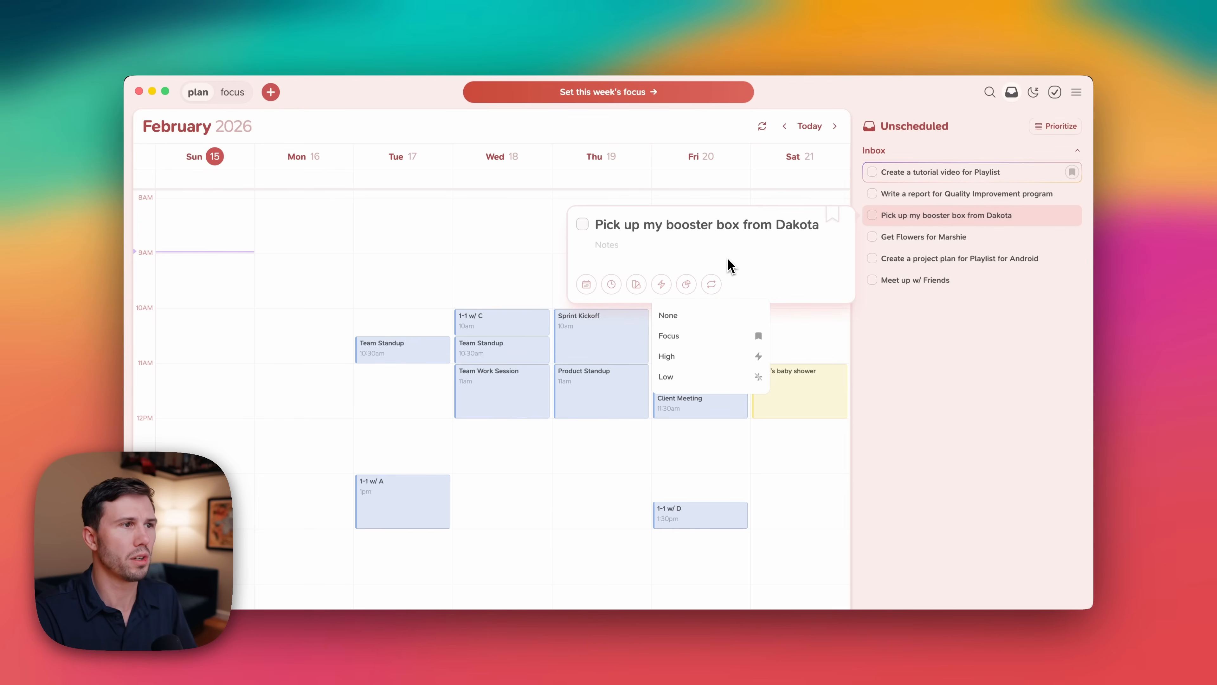
key("l")
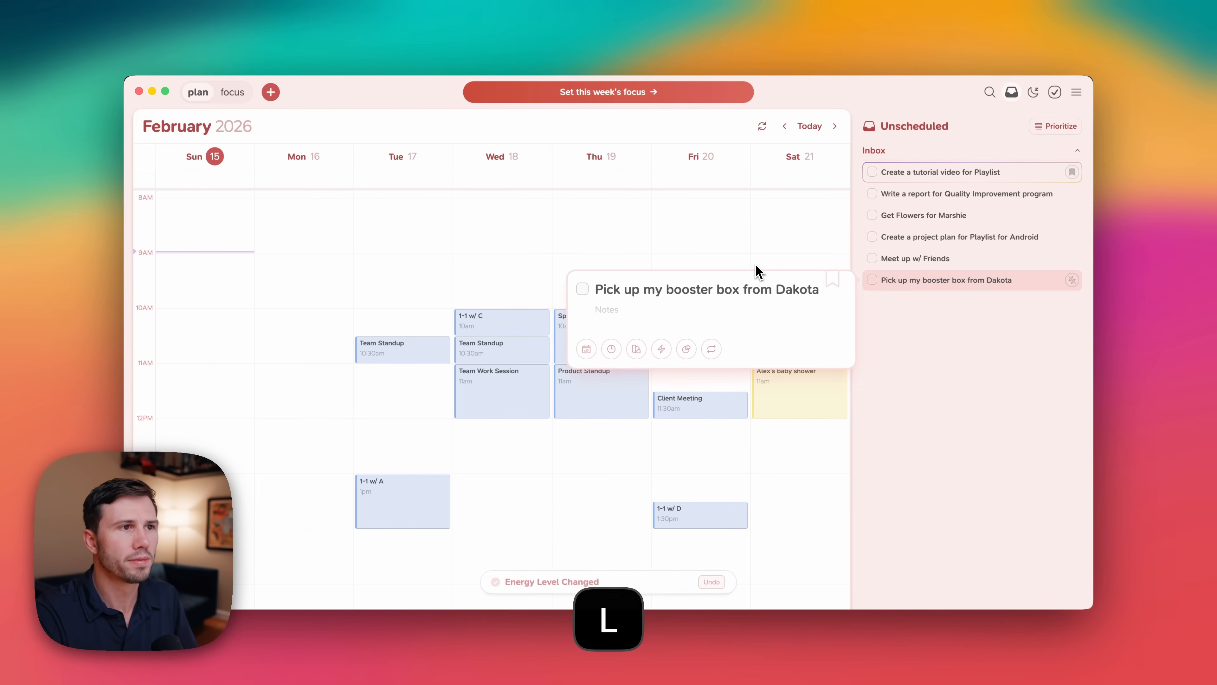
left_click(926, 341)
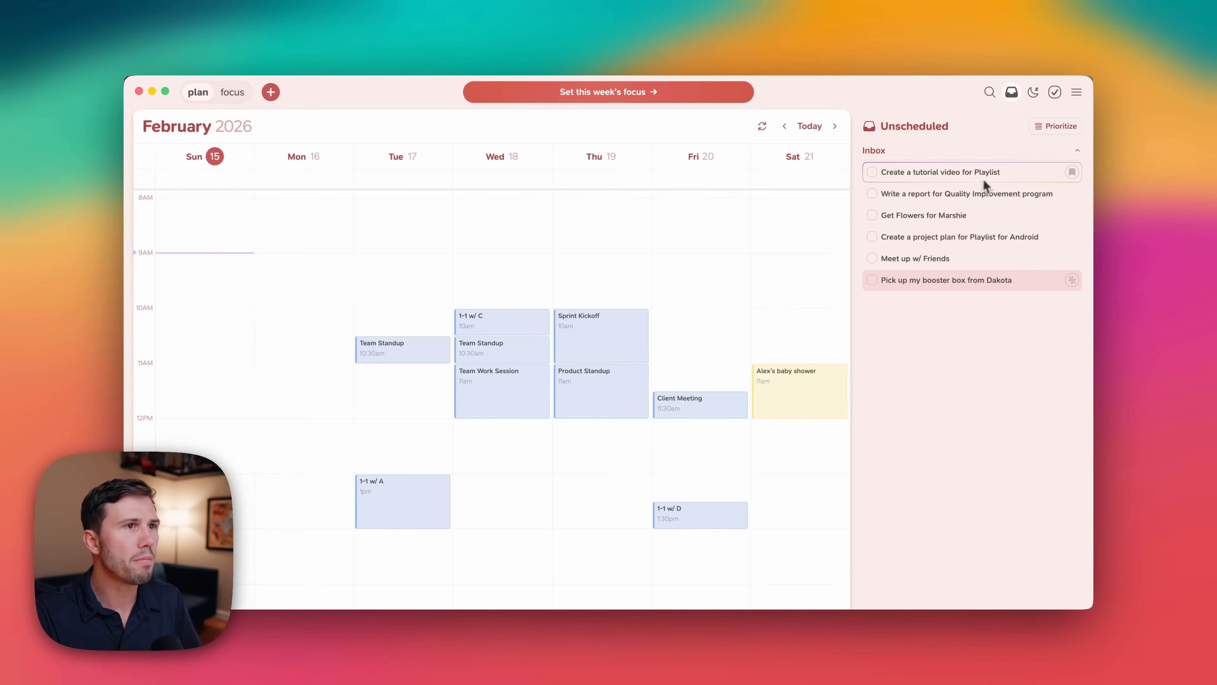
Schedule the tutorial video task on Sunday around 9 AM and extend it to one hour.
left_click_drag(982, 176, 220, 269)
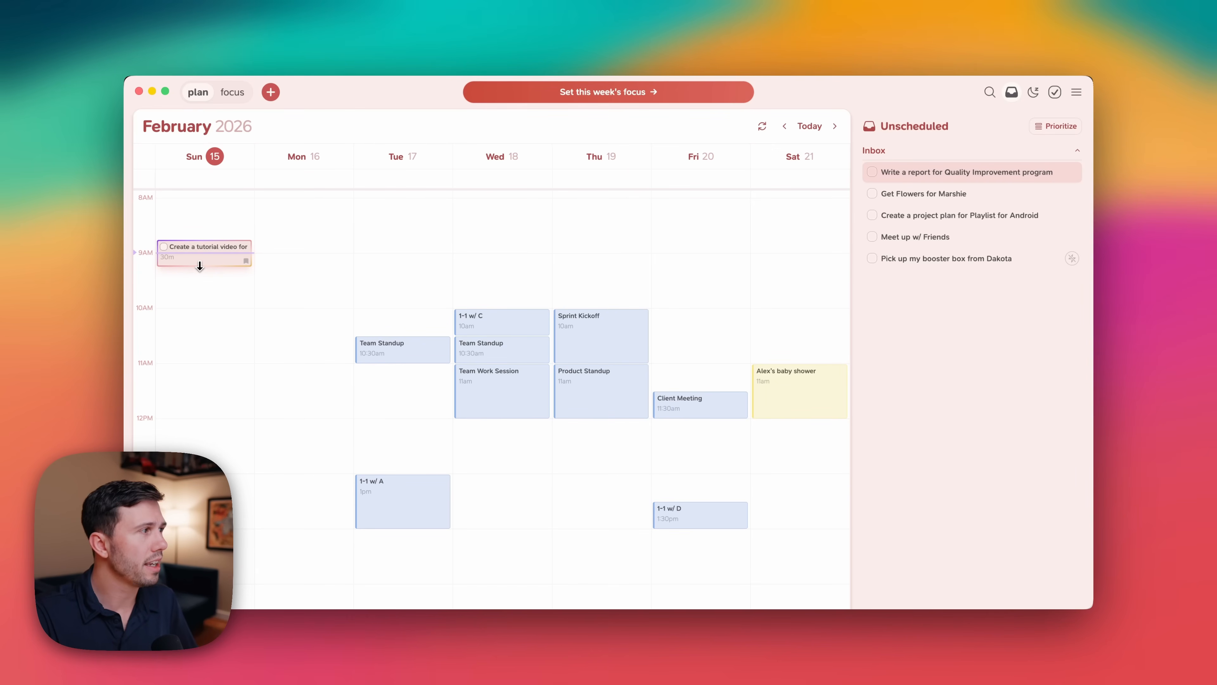
left_click_drag(199, 264, 199, 291)
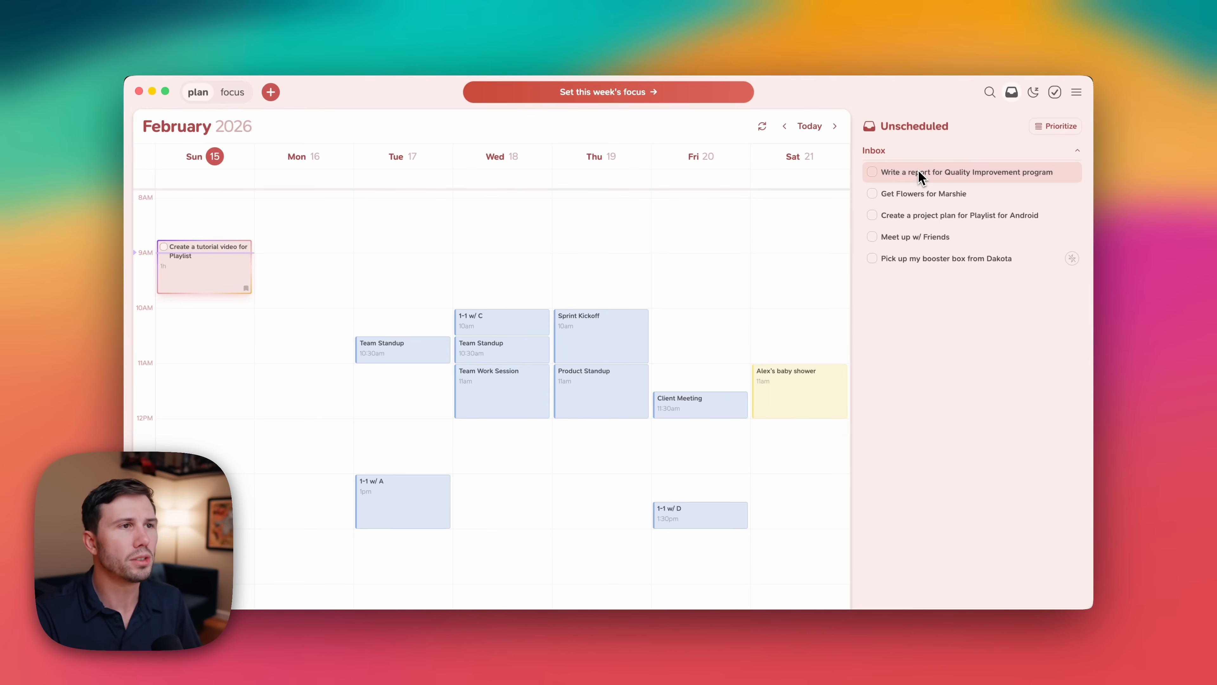
Mark the Quality Improvement report task as focus and schedule it Tuesday around 9 AM for 1.5 hours.
key("f")
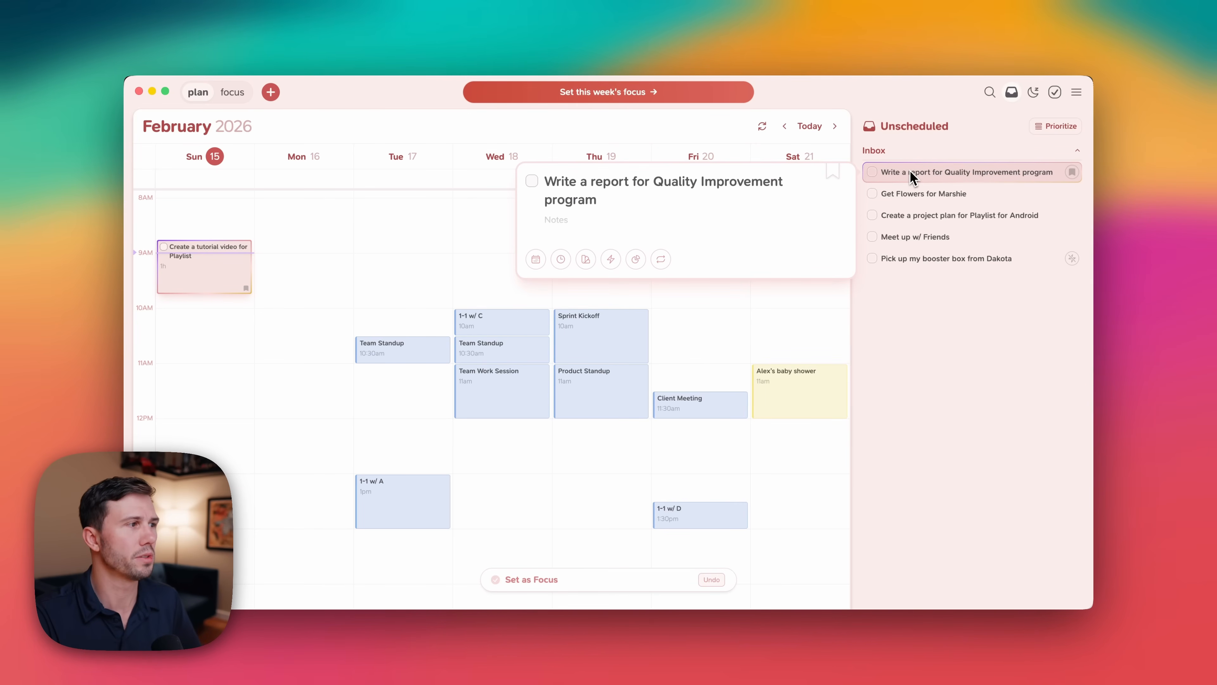
left_click_drag(915, 178, 331, 299)
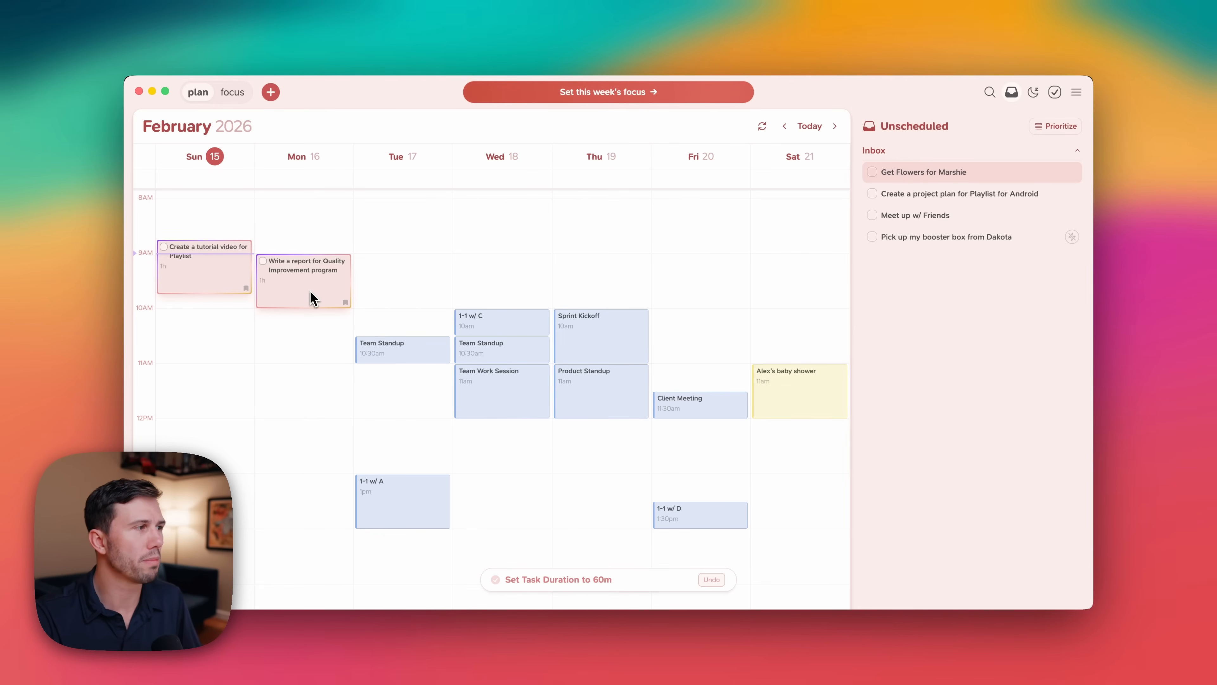
left_click_drag(307, 291, 397, 291)
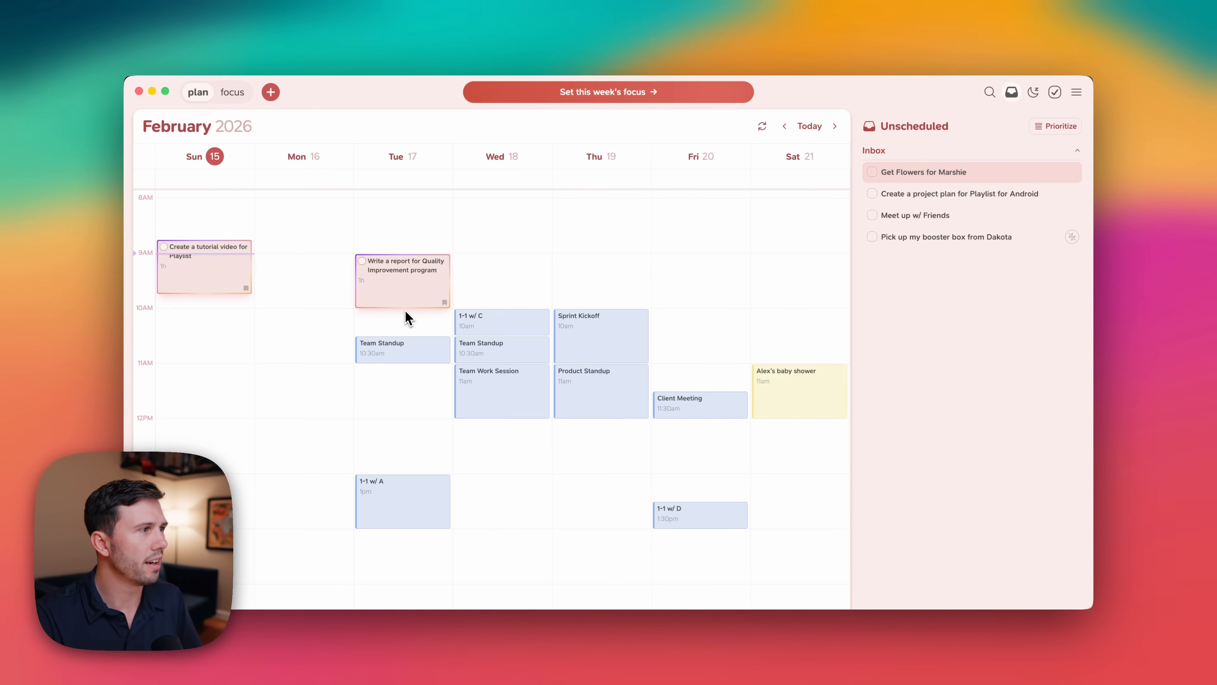
left_click_drag(404, 306, 405, 335)
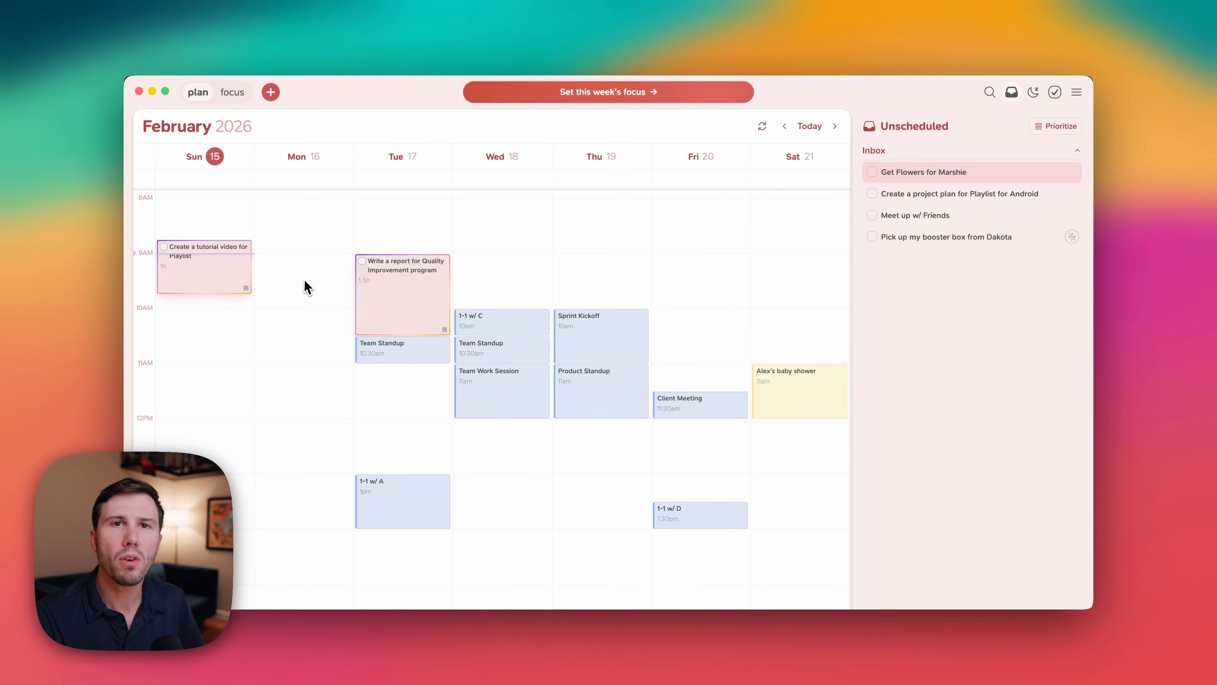
Create a Monday event from 9:00 AM to 4:00 PM for spending the day with a family member.
scroll(308, 283, "down", 3)
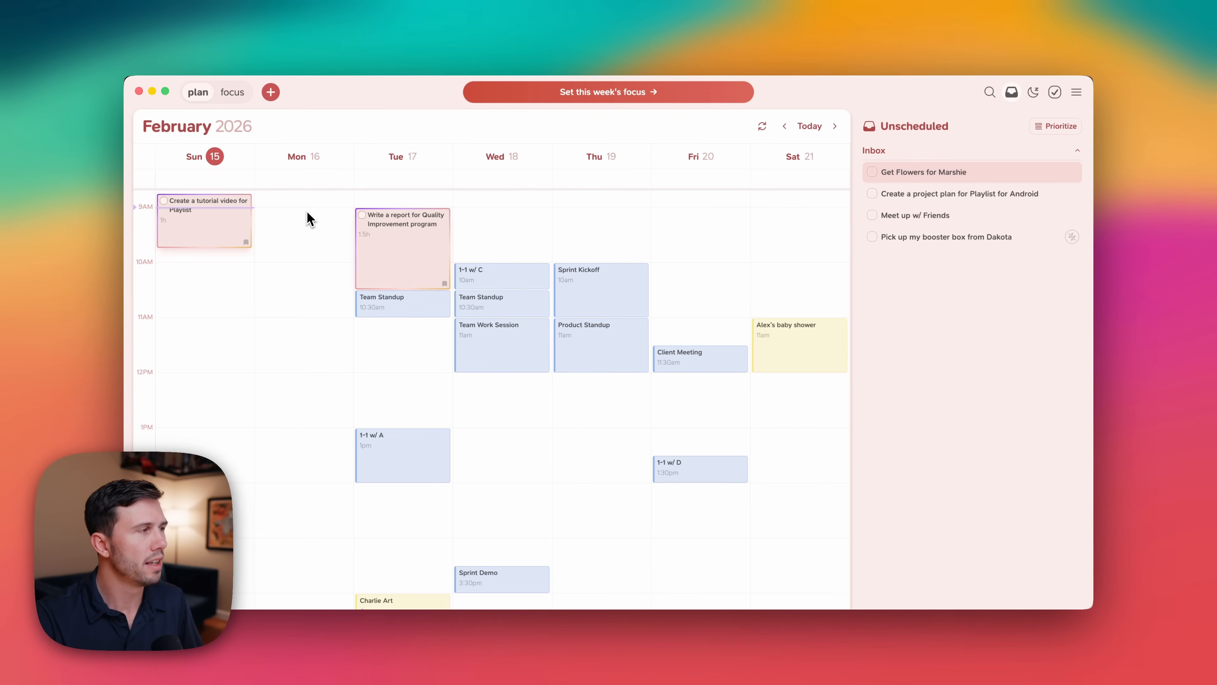
left_click_drag(308, 221, 307, 577)
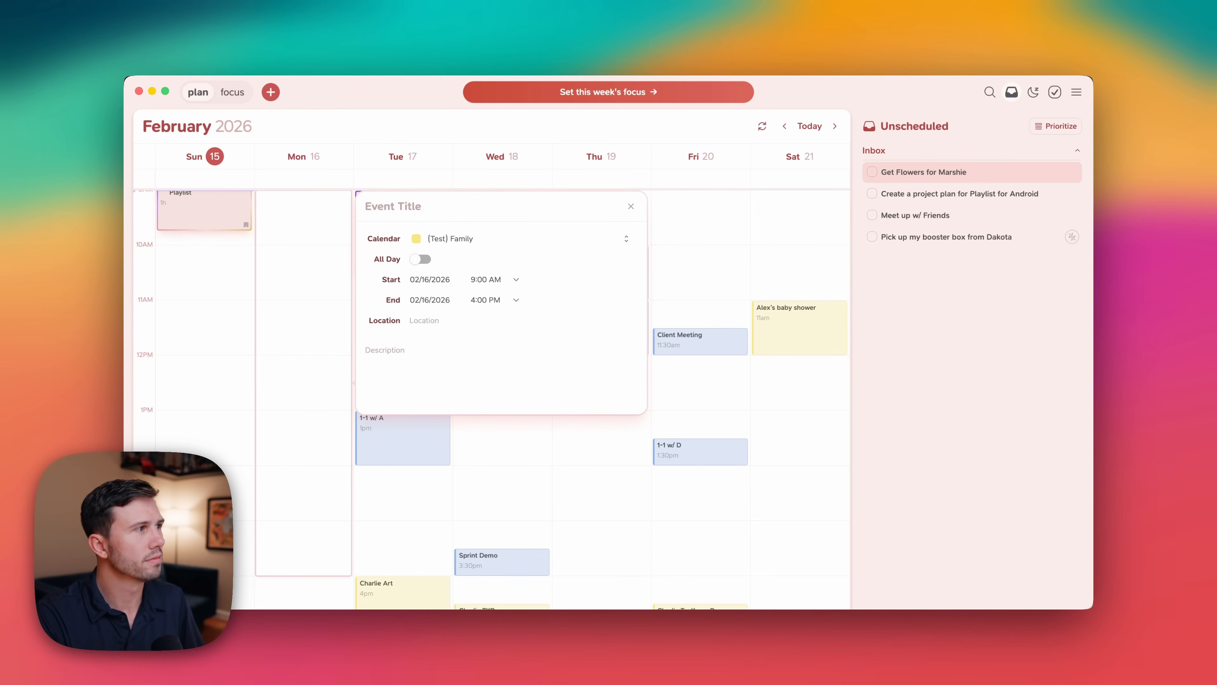
type("Spend the D")
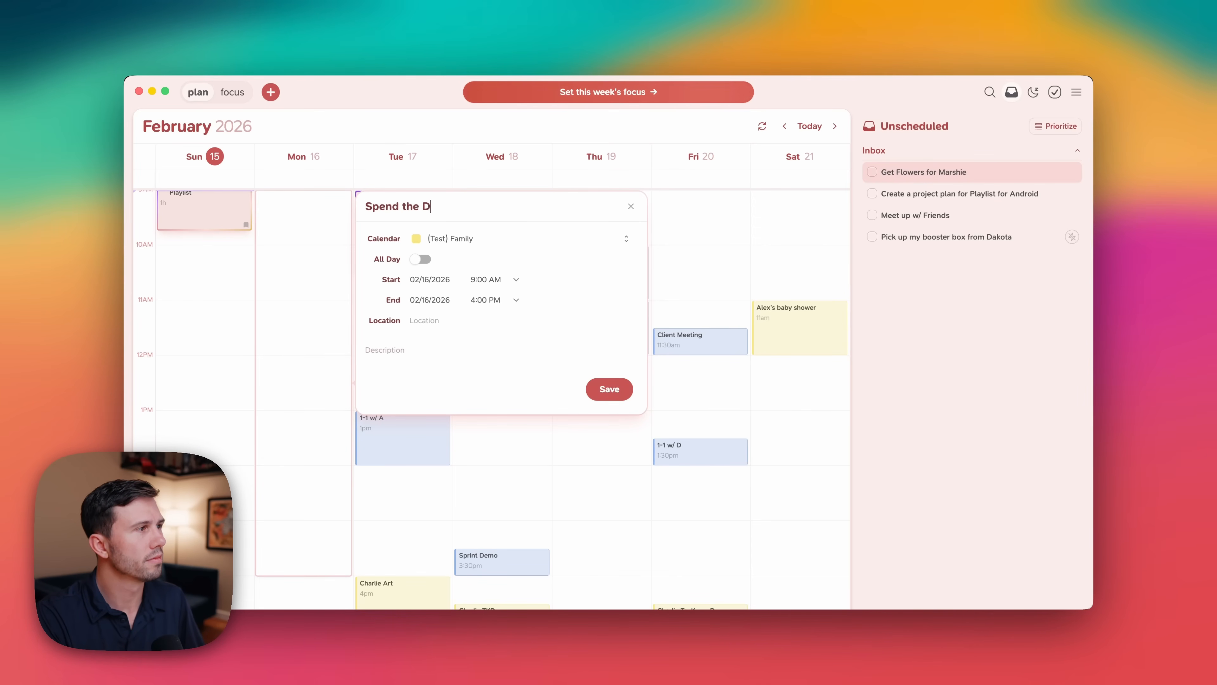
type("ay w/ Marshie")
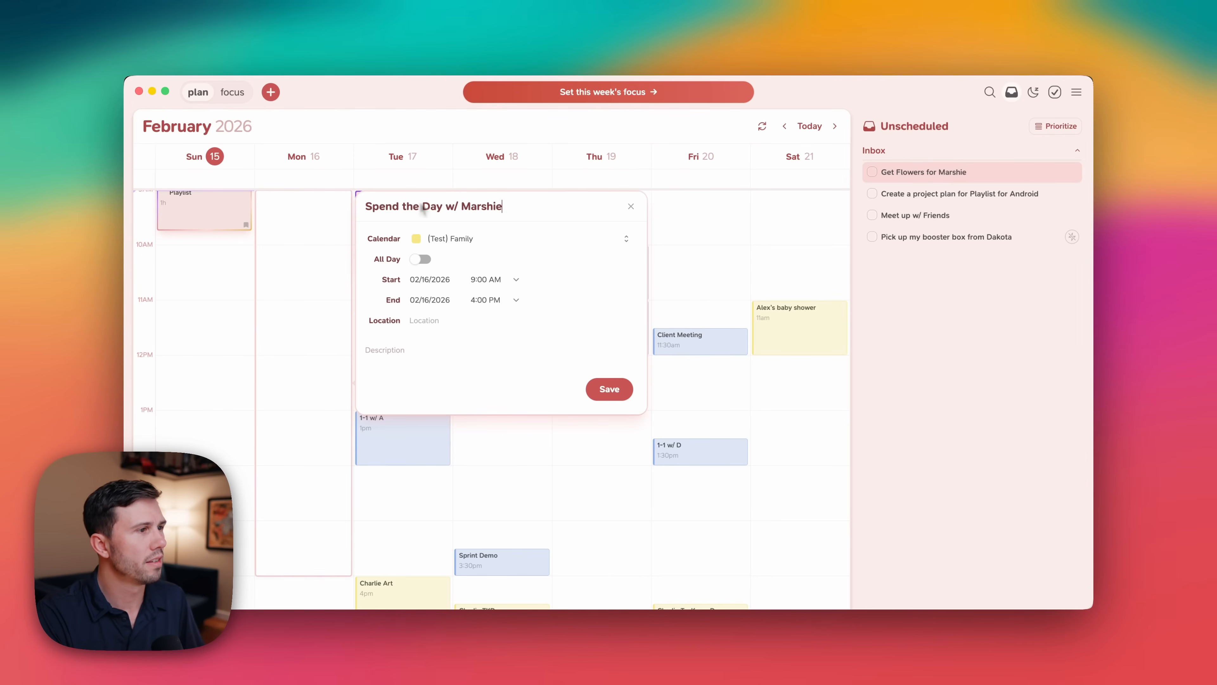
key("Return")
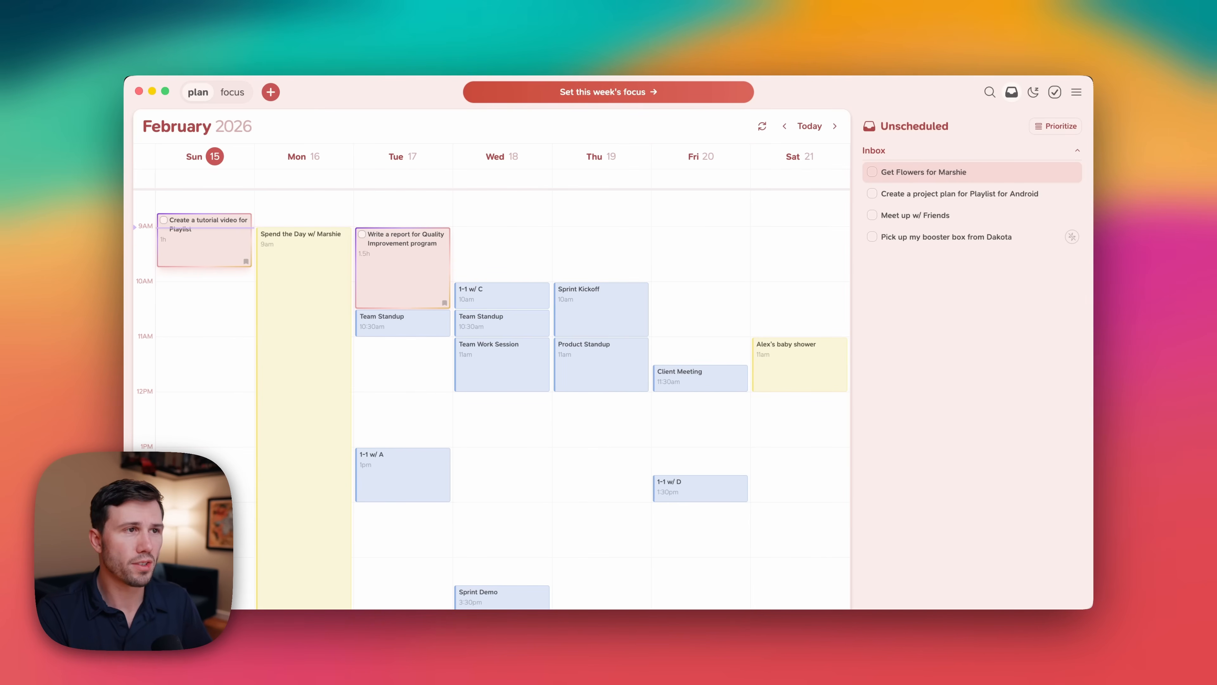
Plan the Get Flowers for Marshie task for today in the afternoon.
key("Down")
key("Down")
key("Up")
key("Up")
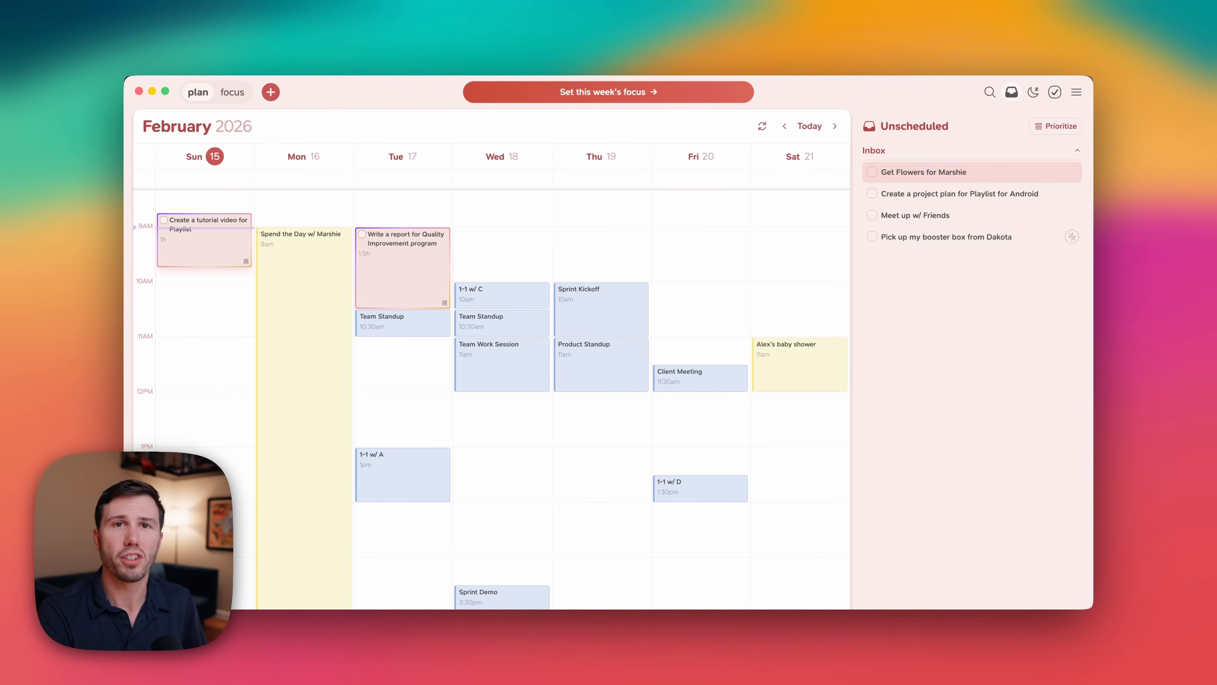
key("p")
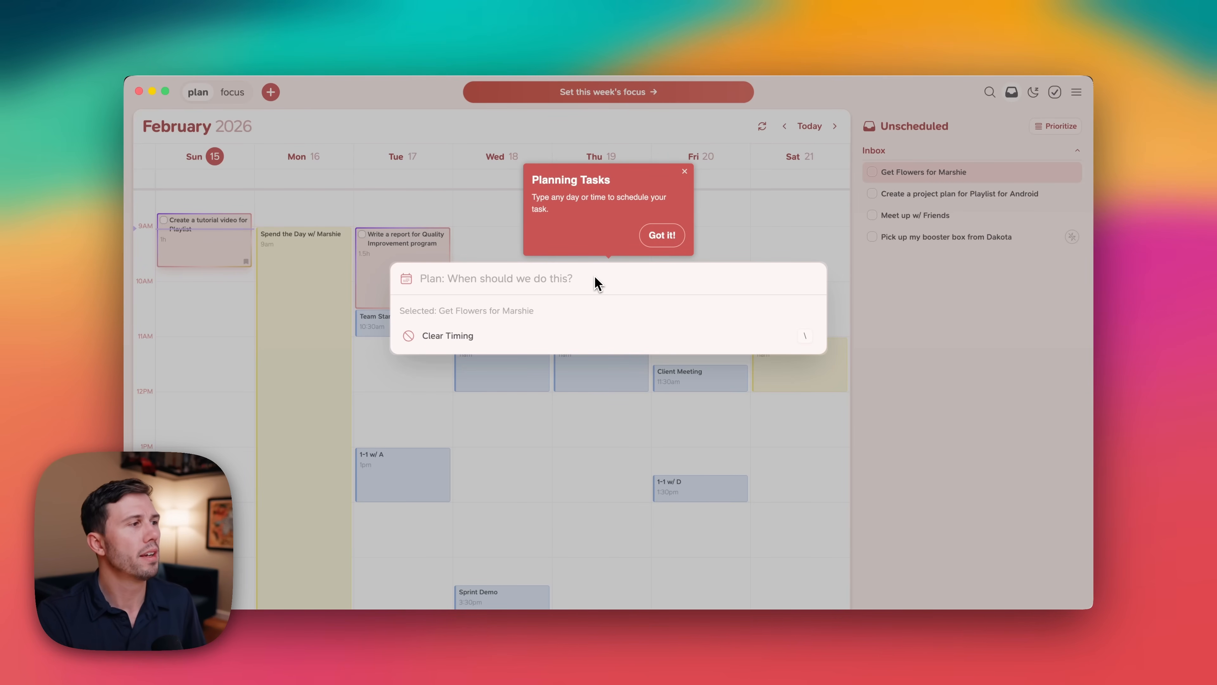
type("tod")
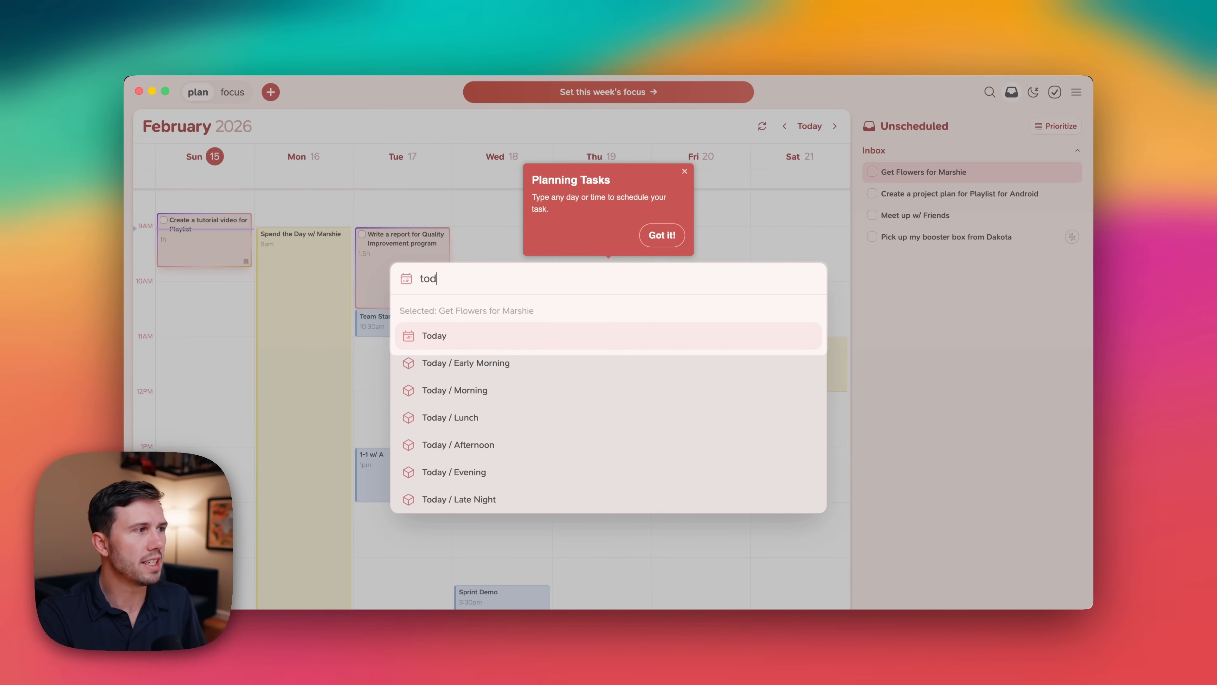
type("ay")
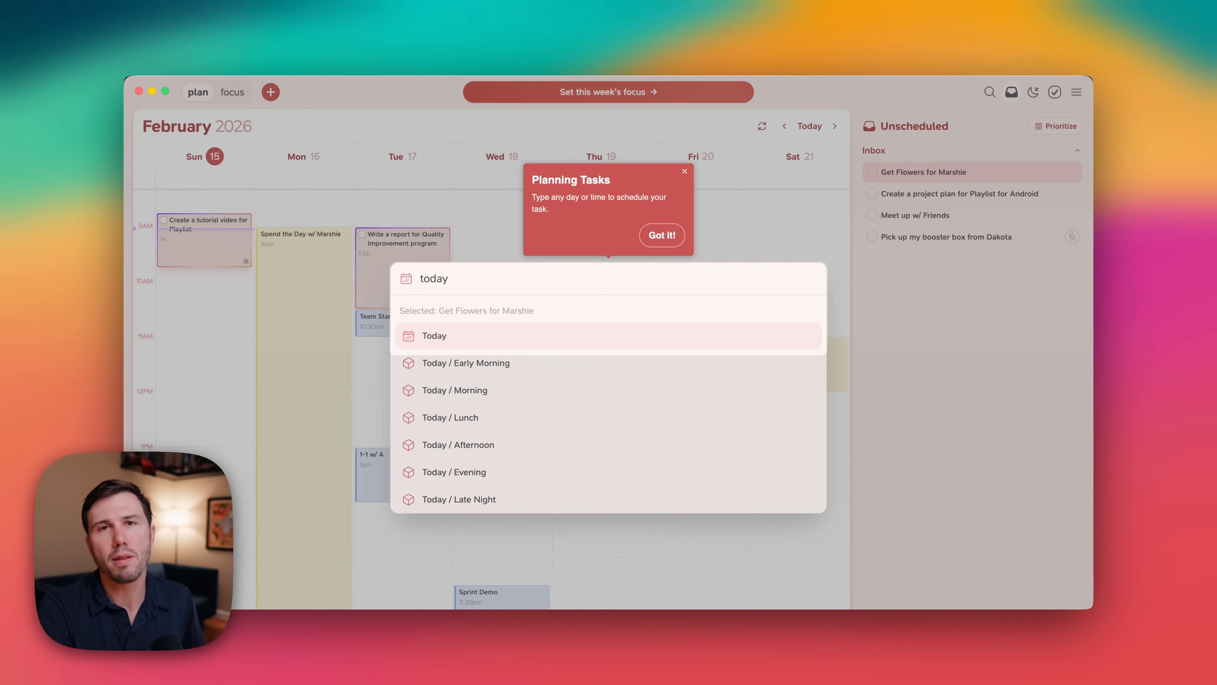
type(" 1pm")
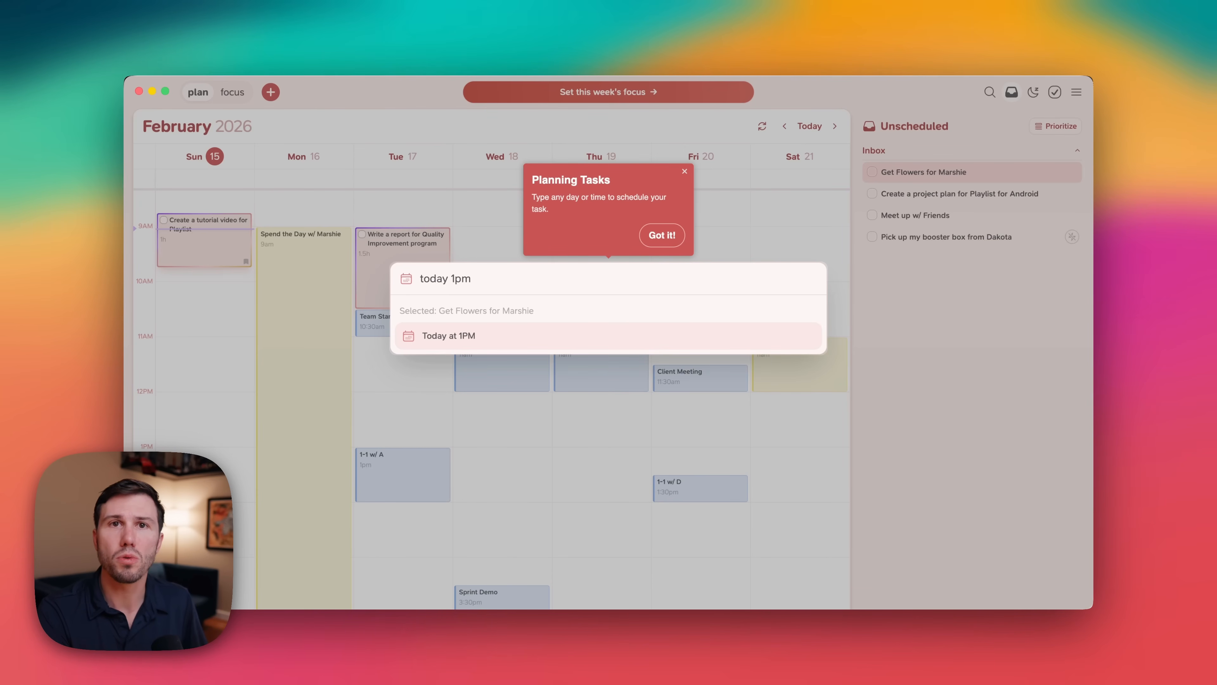
key("BackSpace")
key("BackSpace")
key("BackSpace")
type("a")
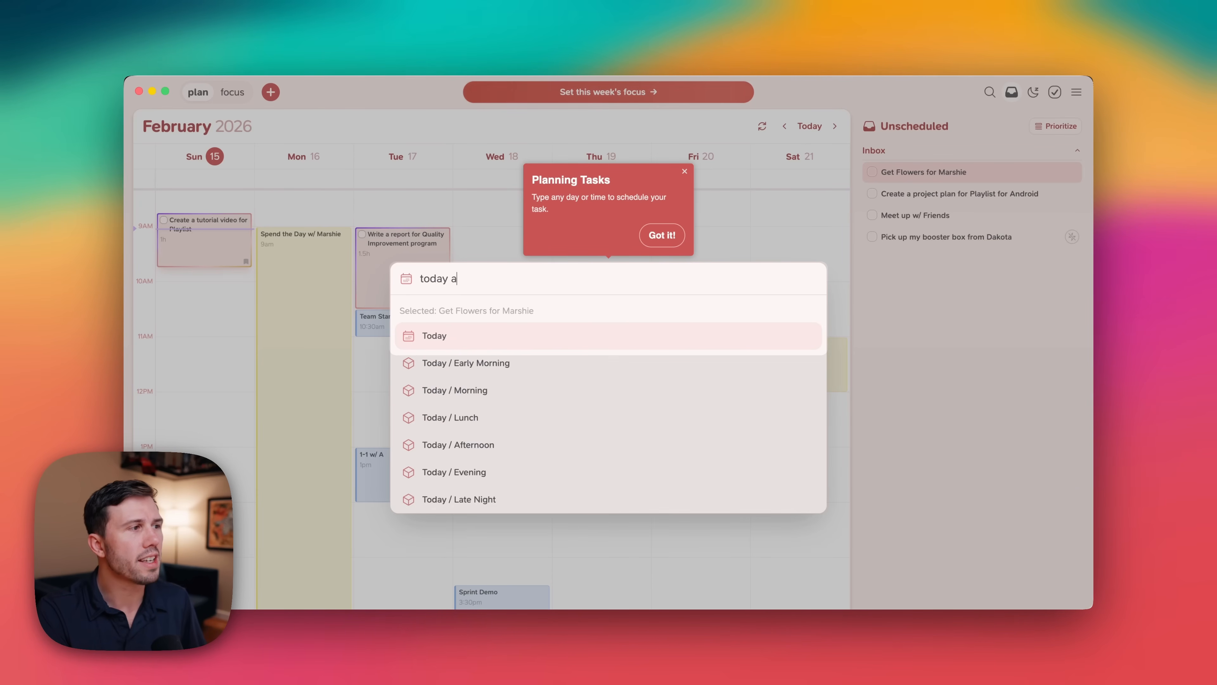
type("fter")
key("Return")
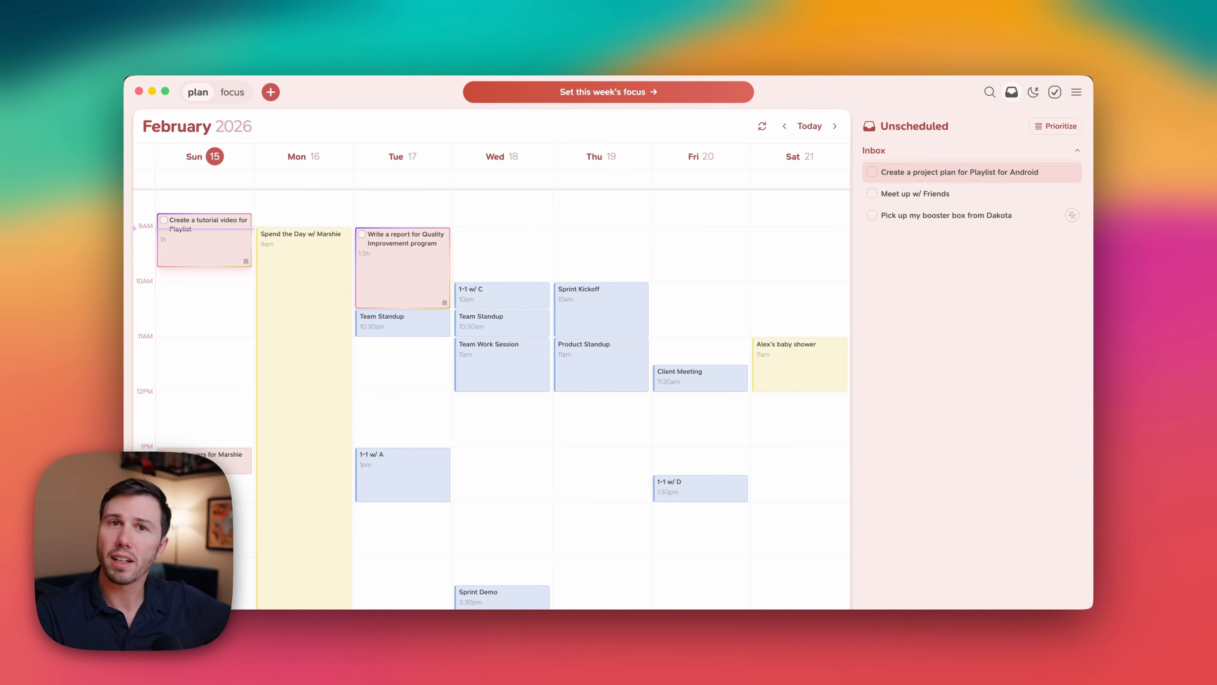
Plan the meet up with friends task for today at 11 AM.
key("Down")
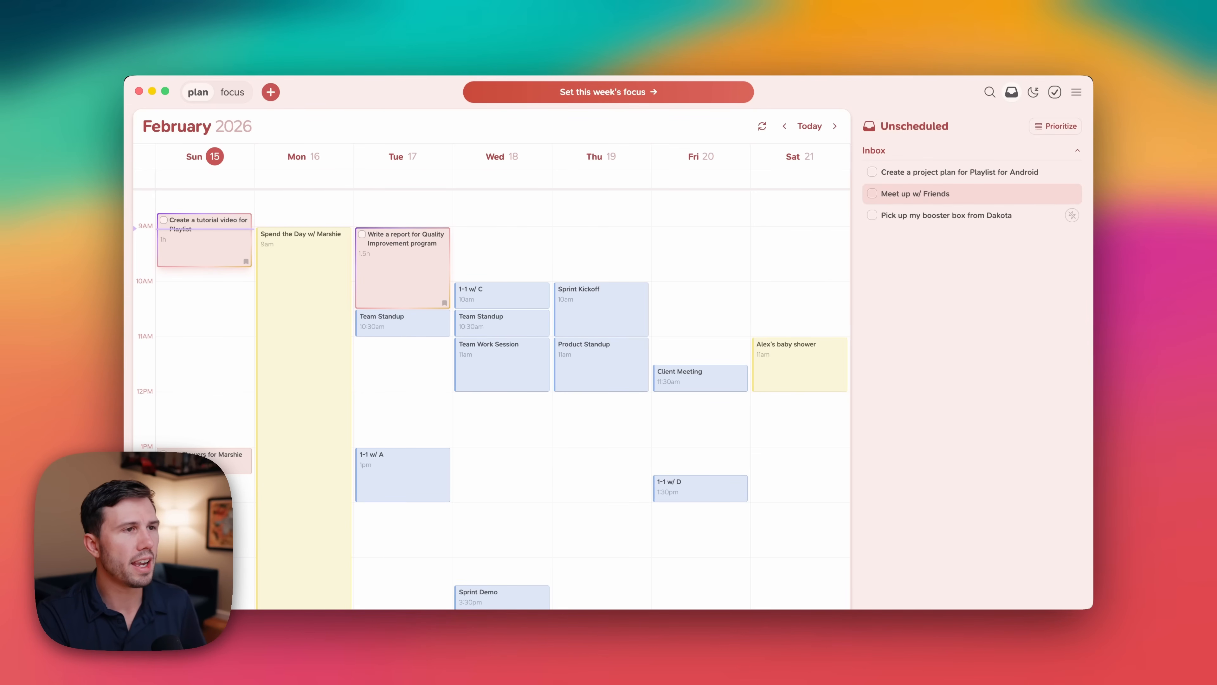
key("p")
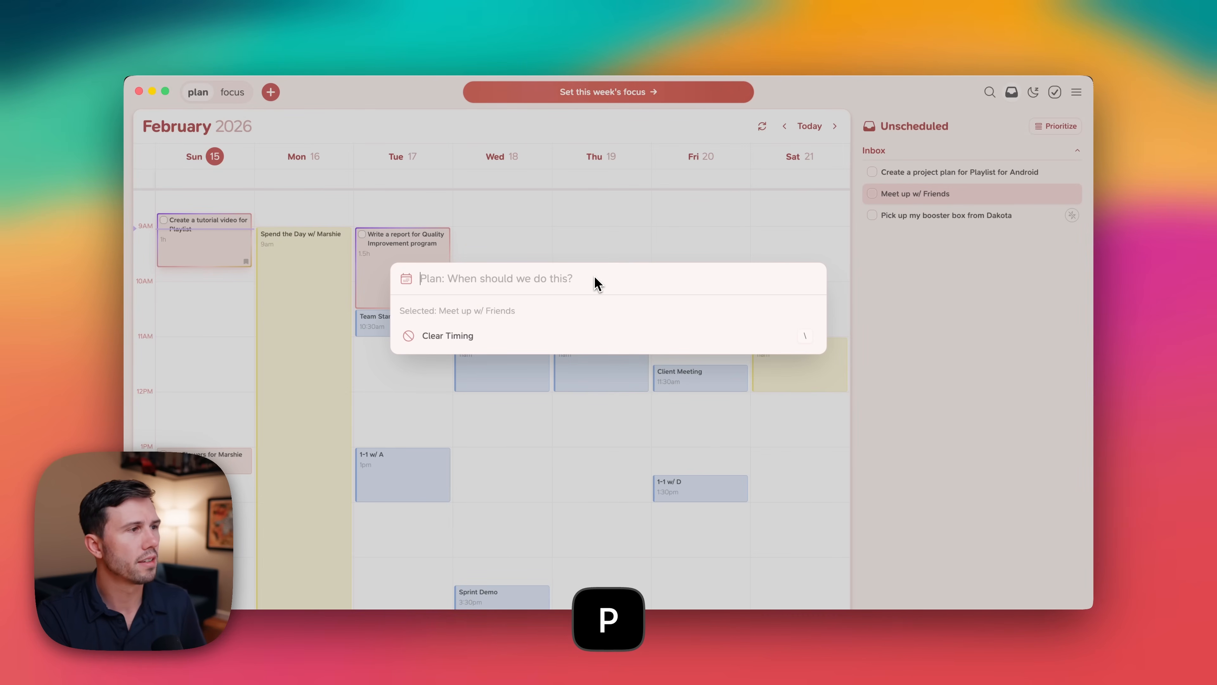
type("11am")
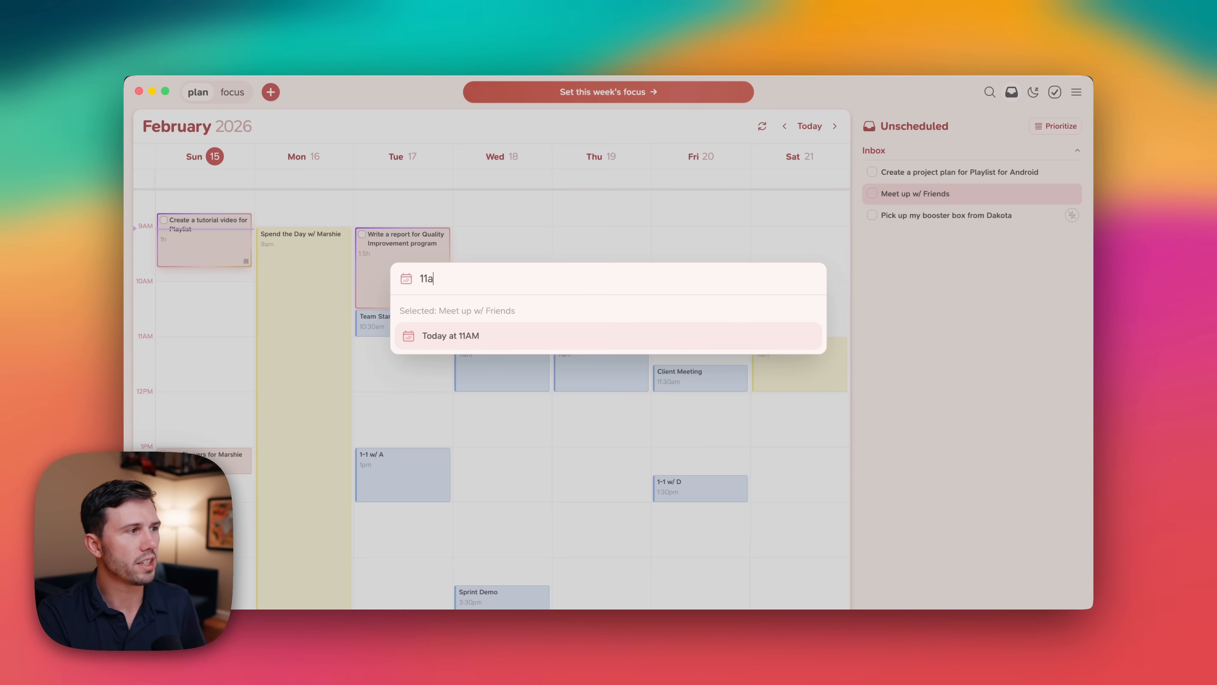
key("Return")
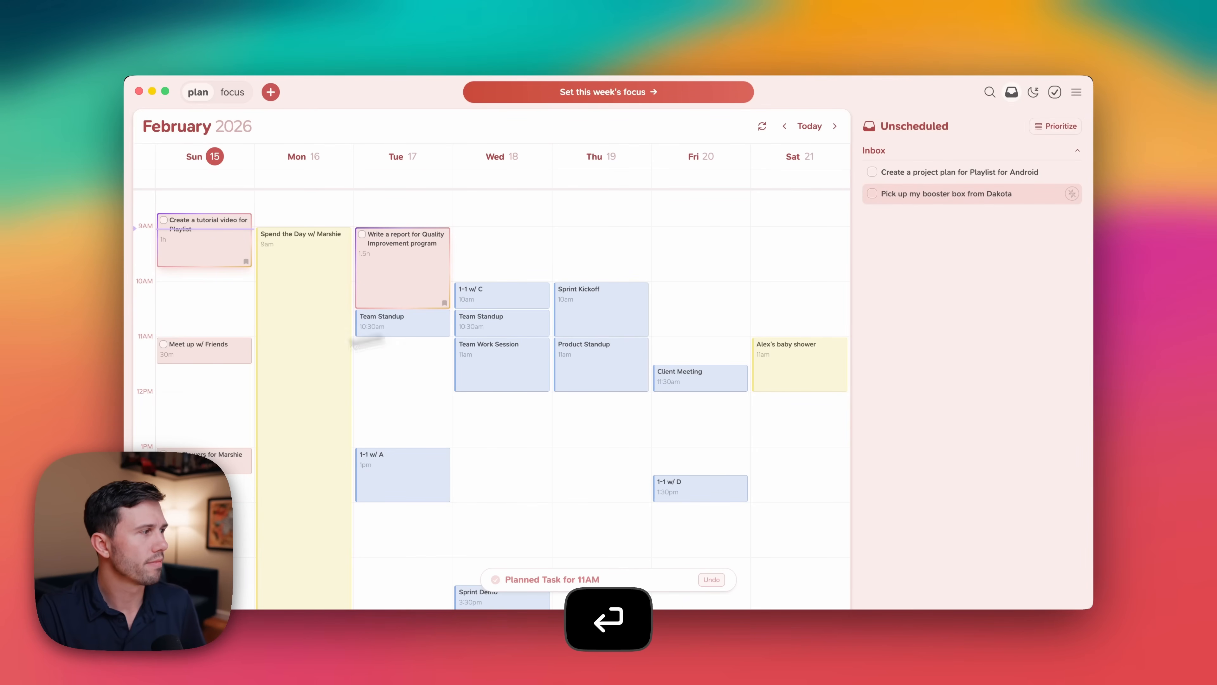
Plan the booster box pickup task for Tuesday at 5:30 PM.
left_click_drag(176, 363, 196, 443)
scroll(516, 384, "up", 3)
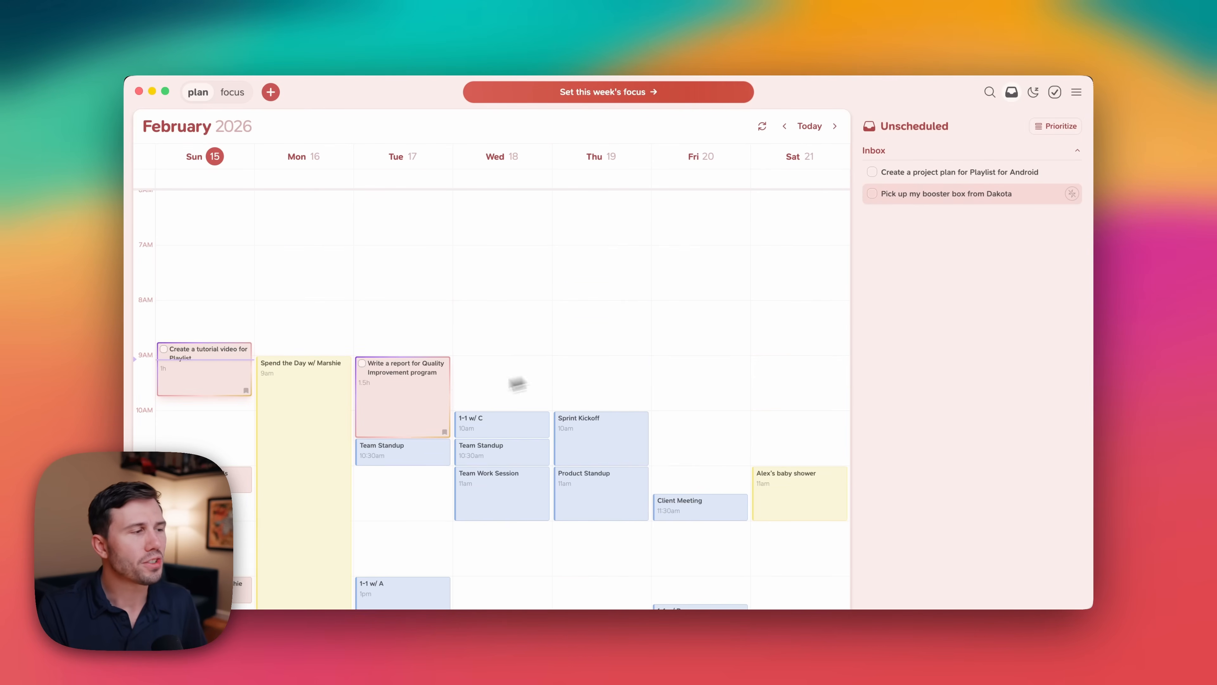
scroll(443, 400, "down", 10)
scroll(443, 399, "down", 3)
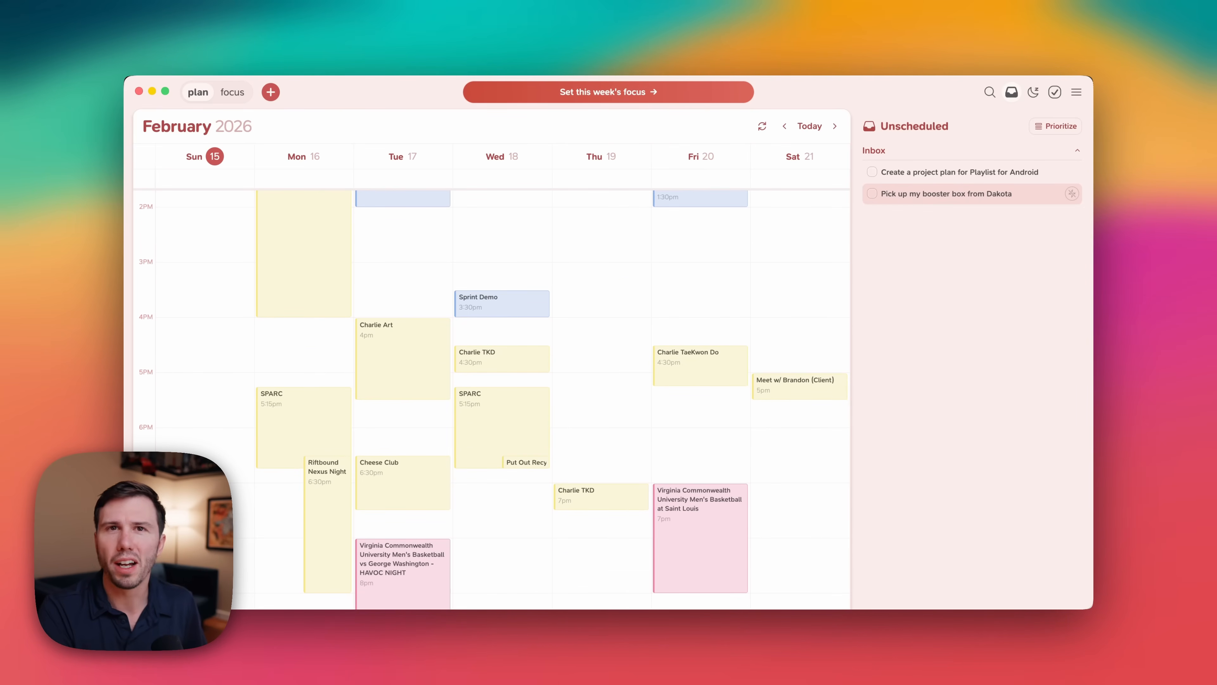
key("Up")
key("Down")
type("p")
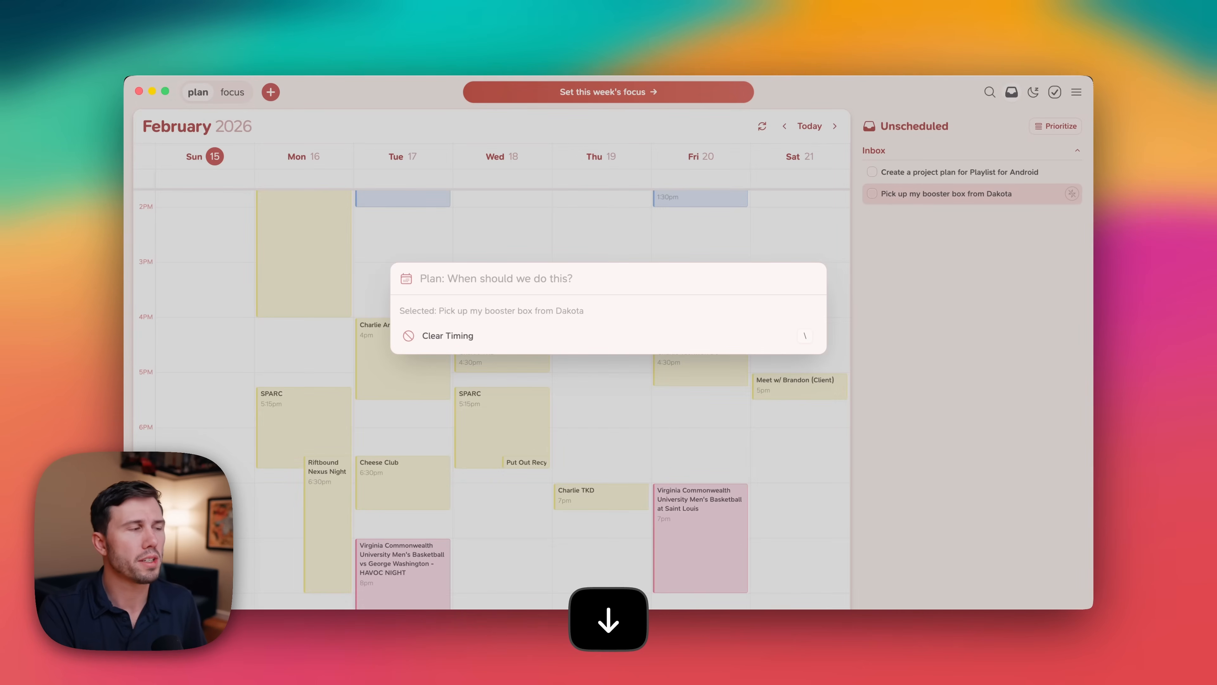
type("tuesday 5")
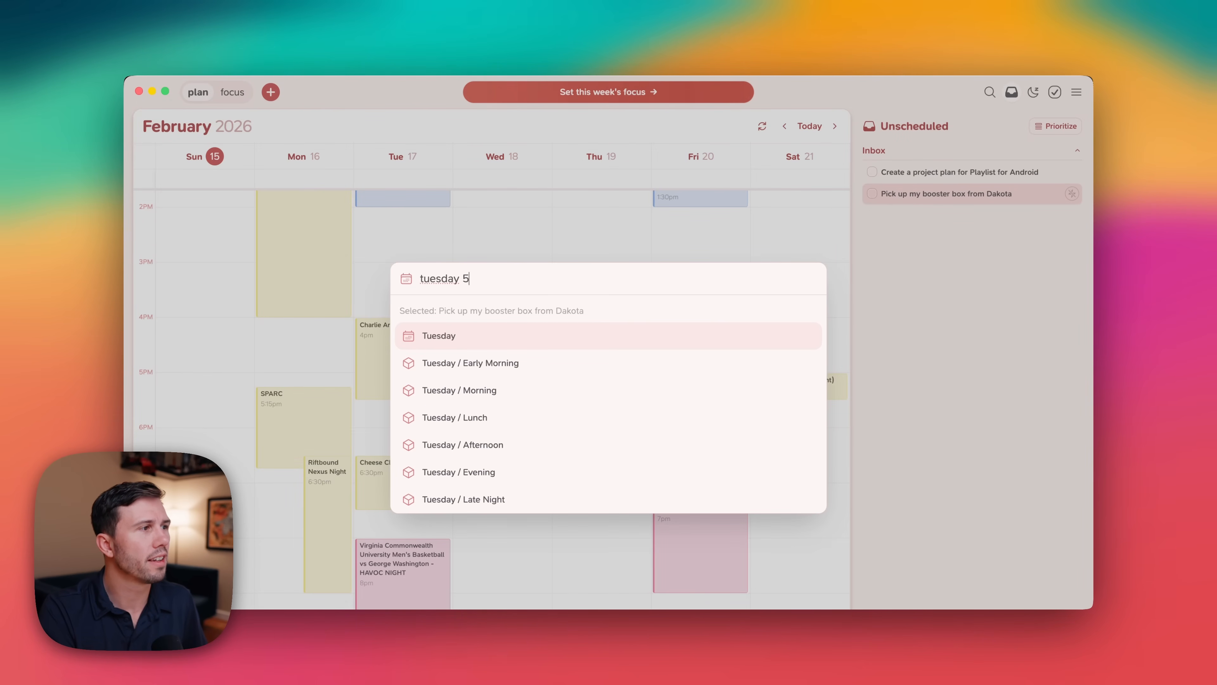
type(":30p")
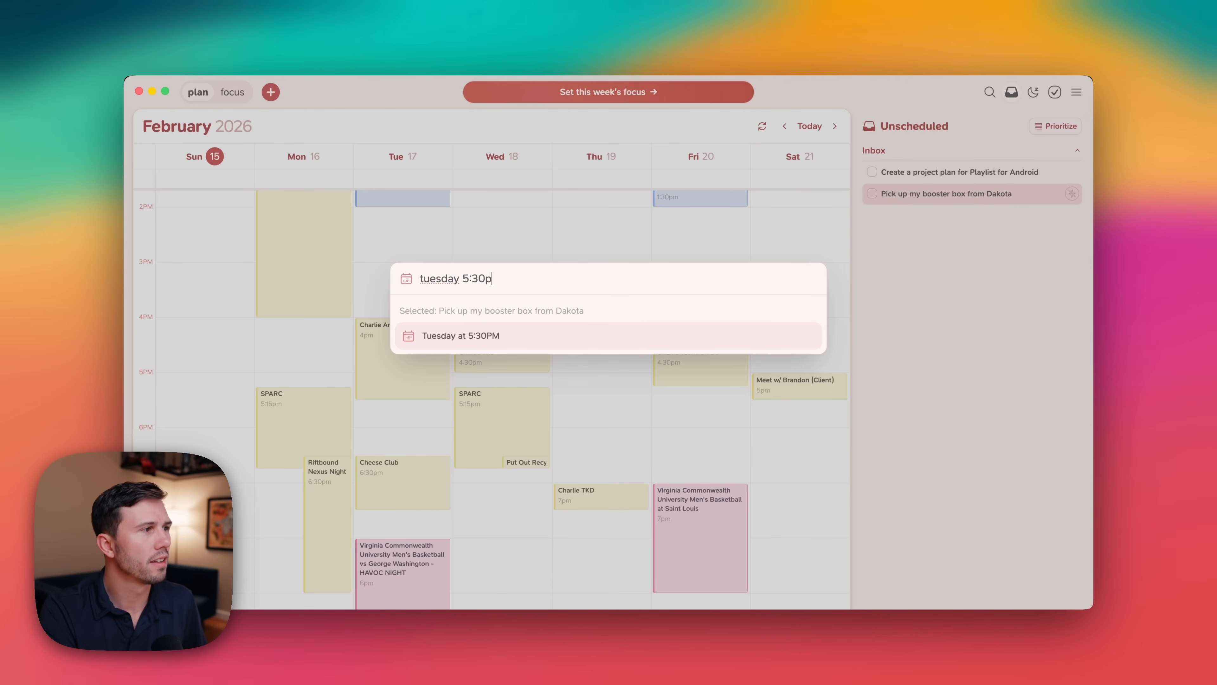
type("m")
key("Return")
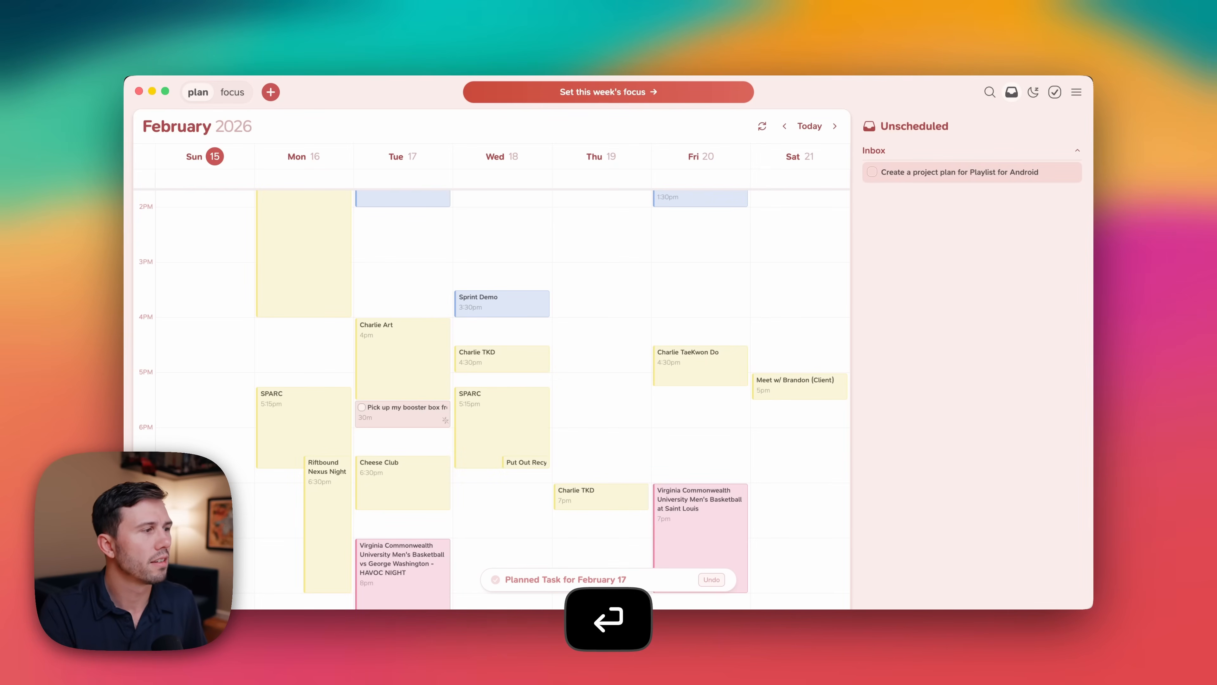
left_click(397, 429)
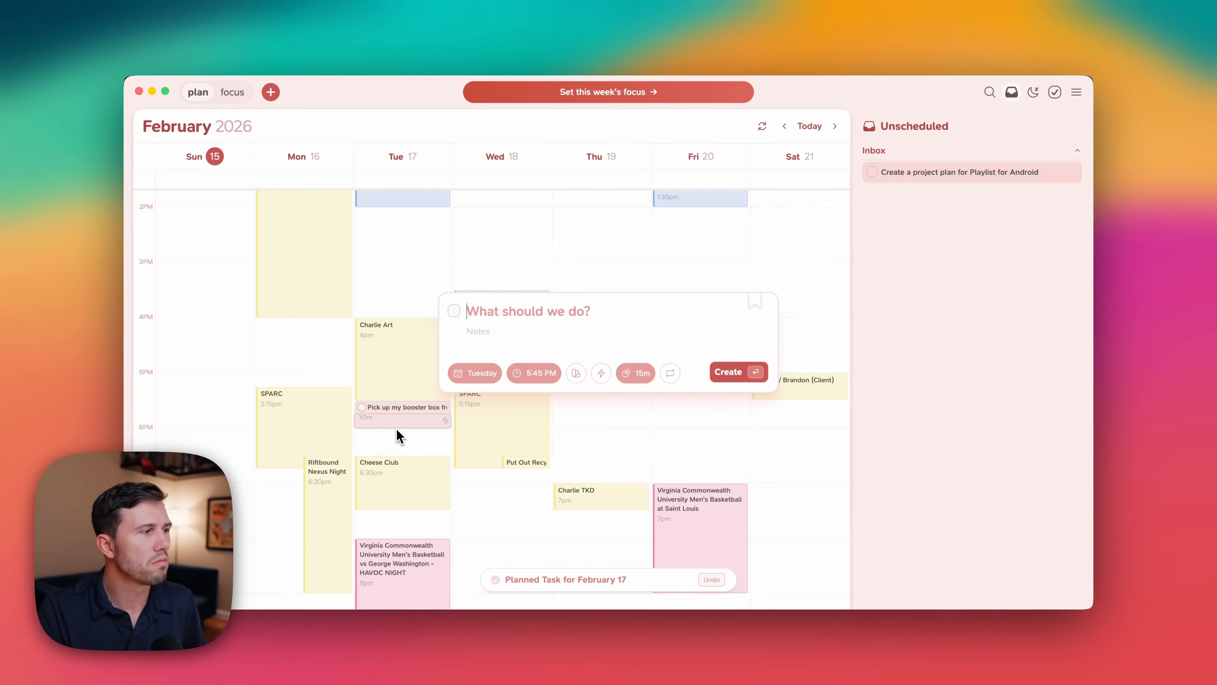
key("Escape")
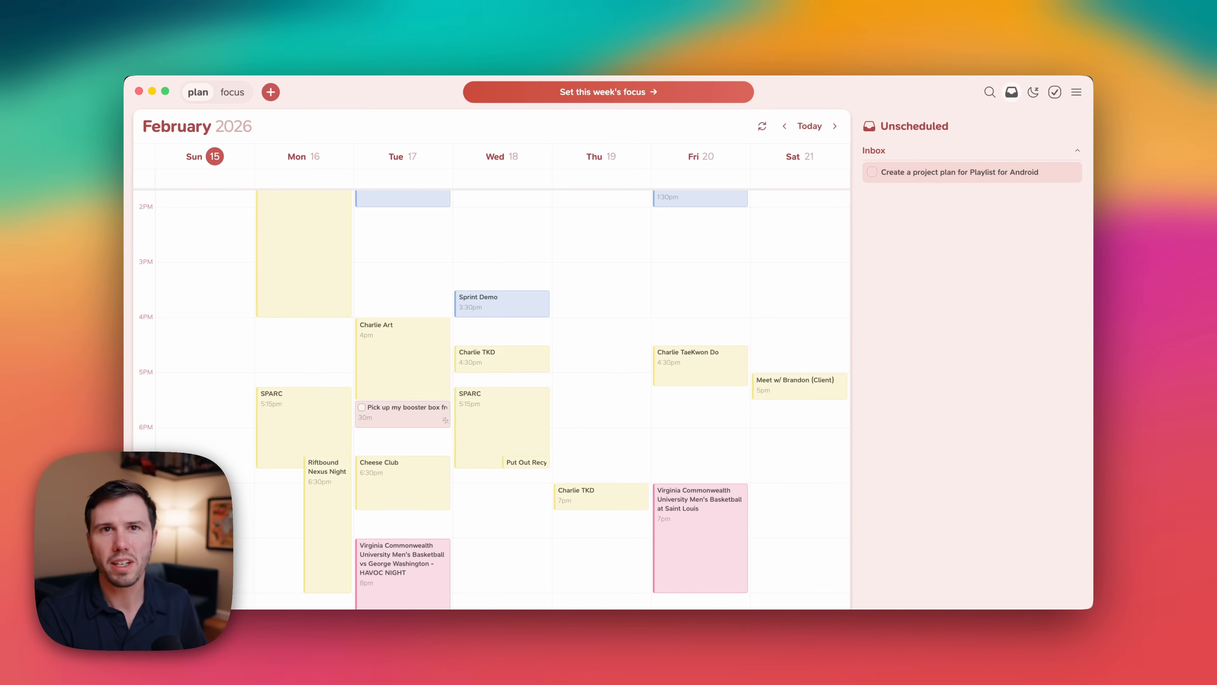
scroll(608, 345, "up", 10)
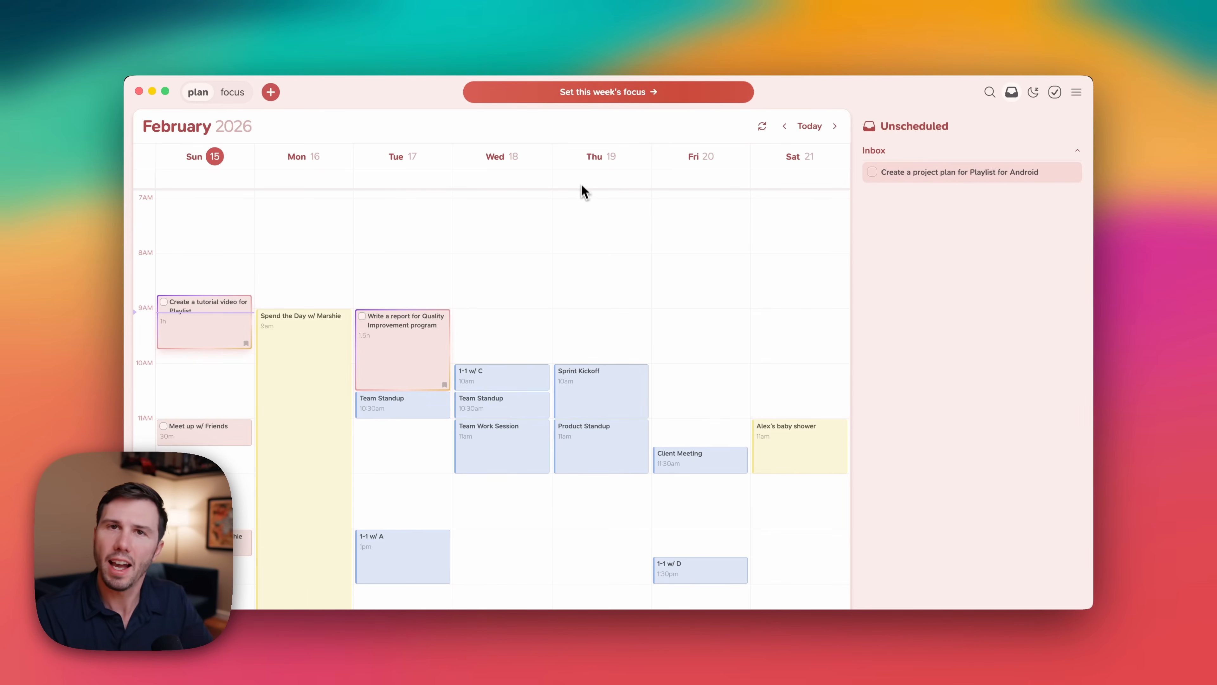
scroll(616, 266, "down", 3)
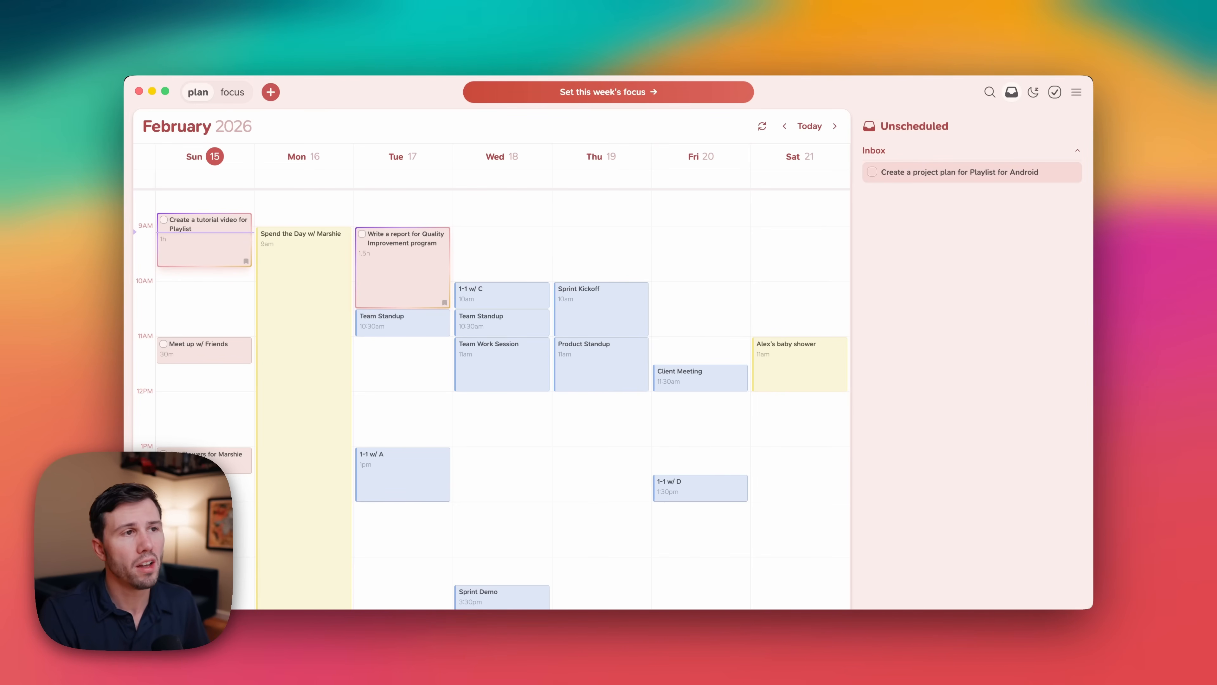
Snooze the Android project plan task until next Sunday and check the snoozed task list.
type("s")
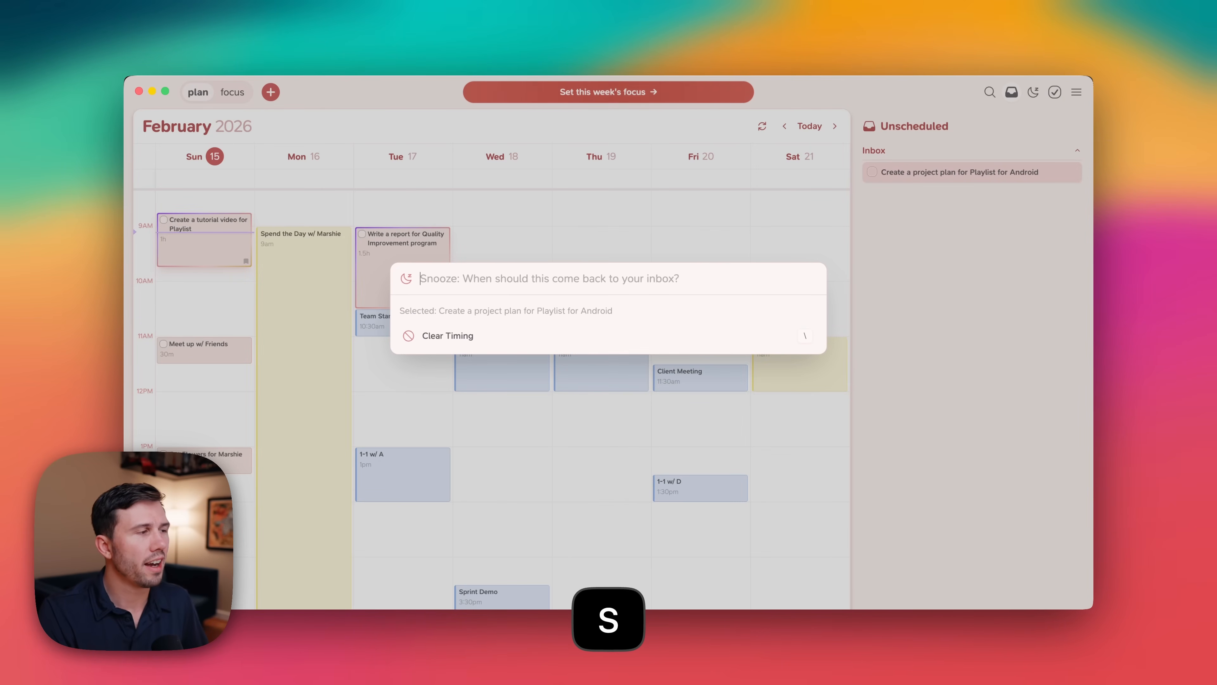
type("next sunday")
key("Return")
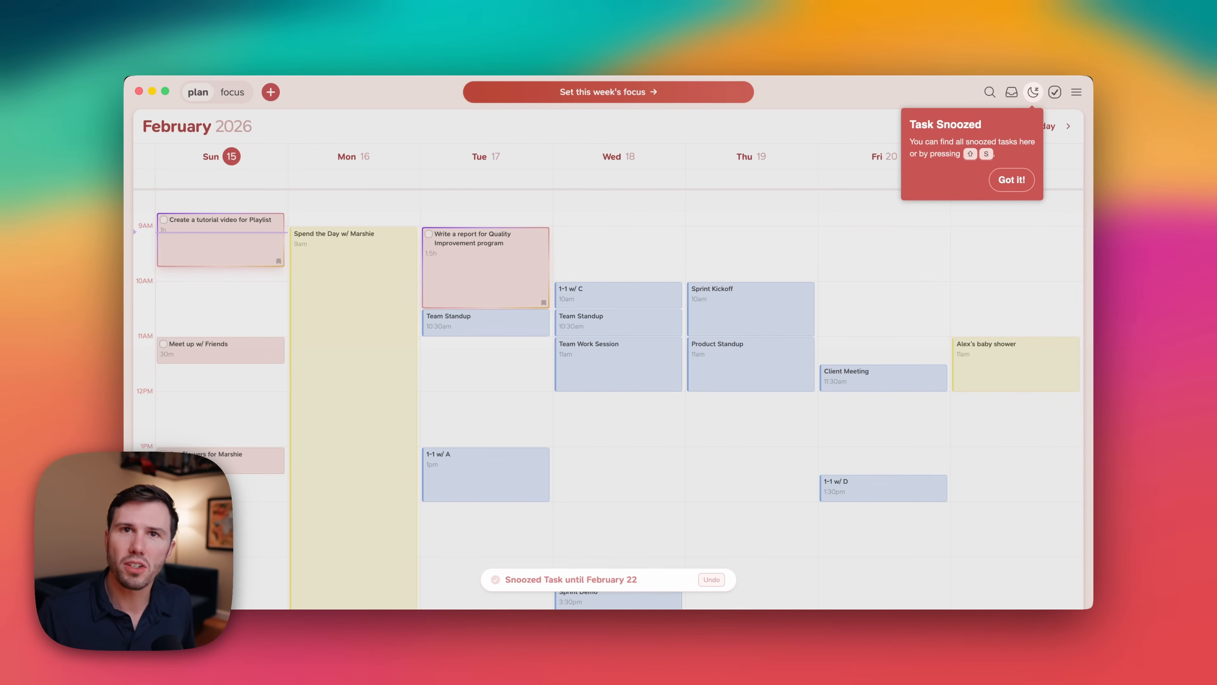
left_click(1012, 181)
left_click(1036, 95)
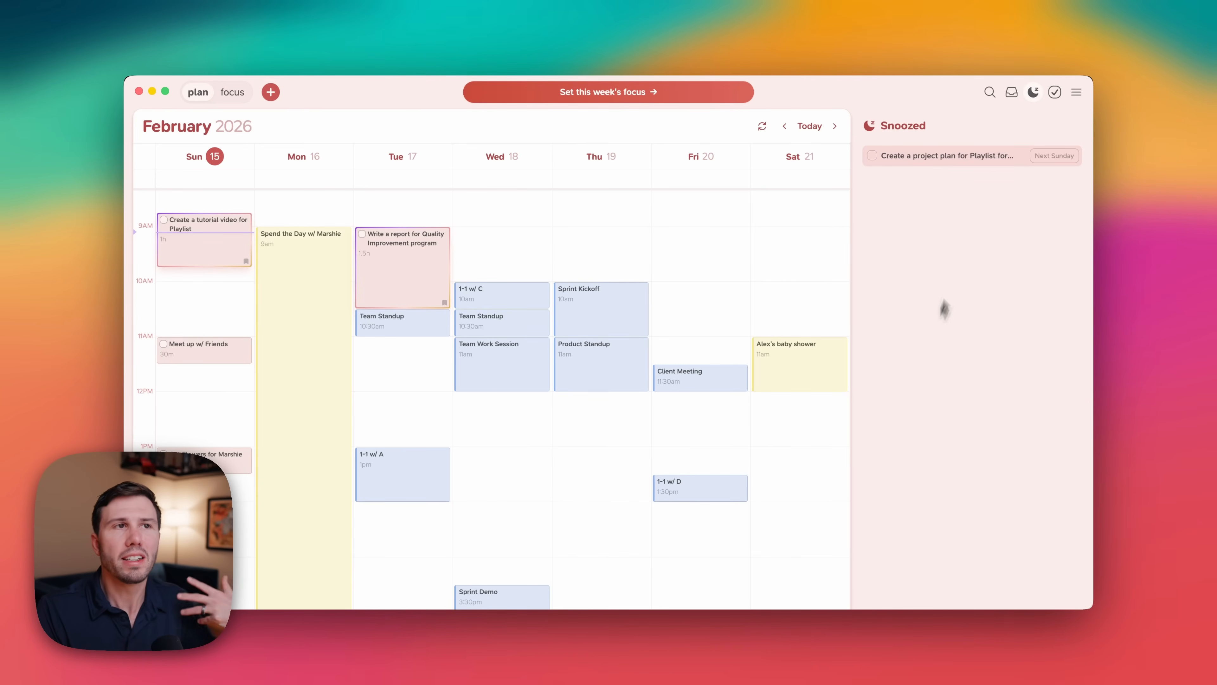
left_click(1039, 98)
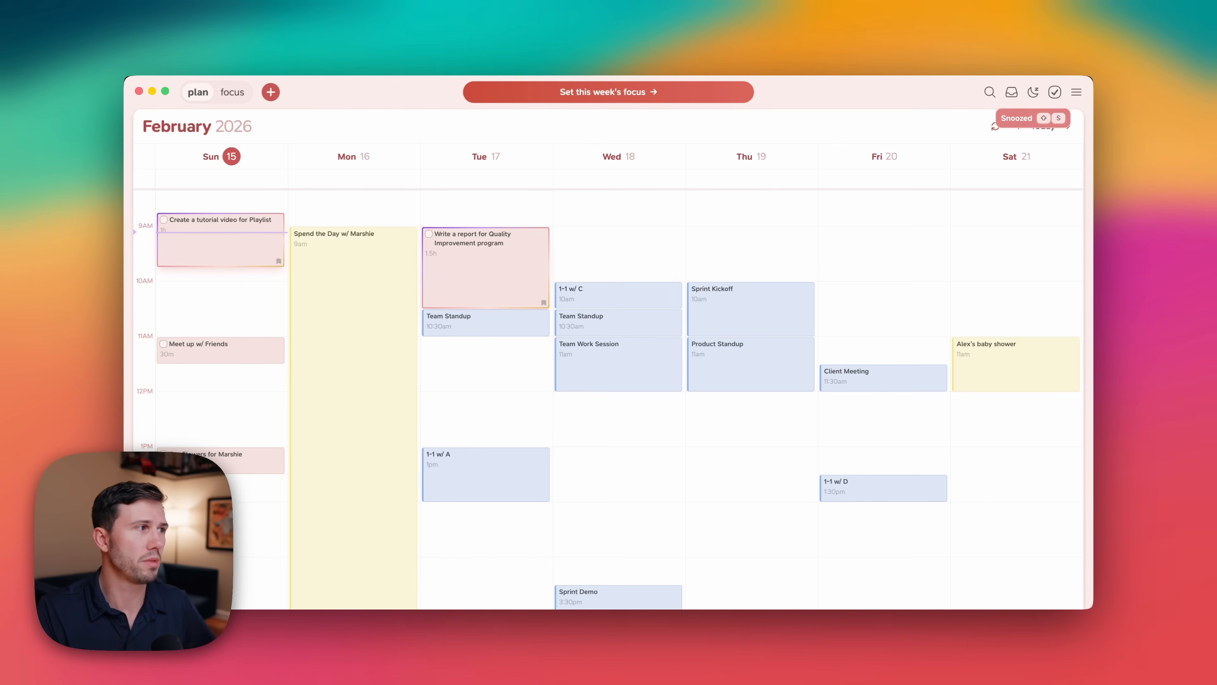
Create a Clear Inbox task today at 9:45 AM that repeats every week.
left_click(171, 274)
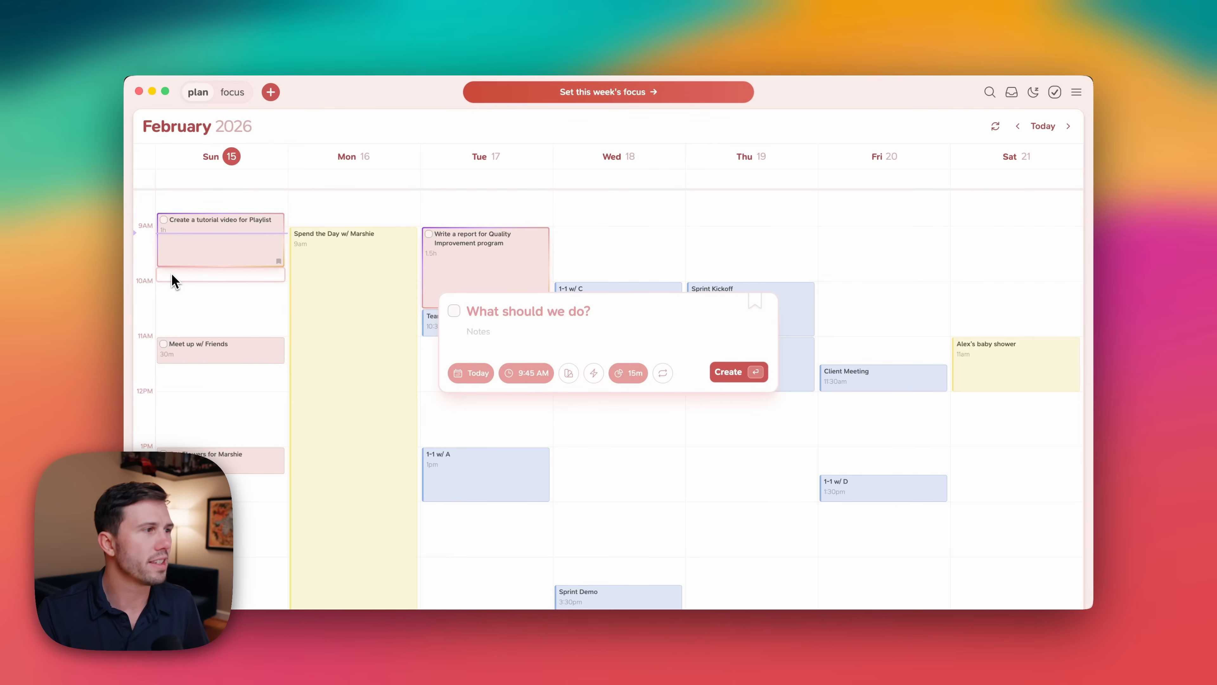
type("Clear Inbox")
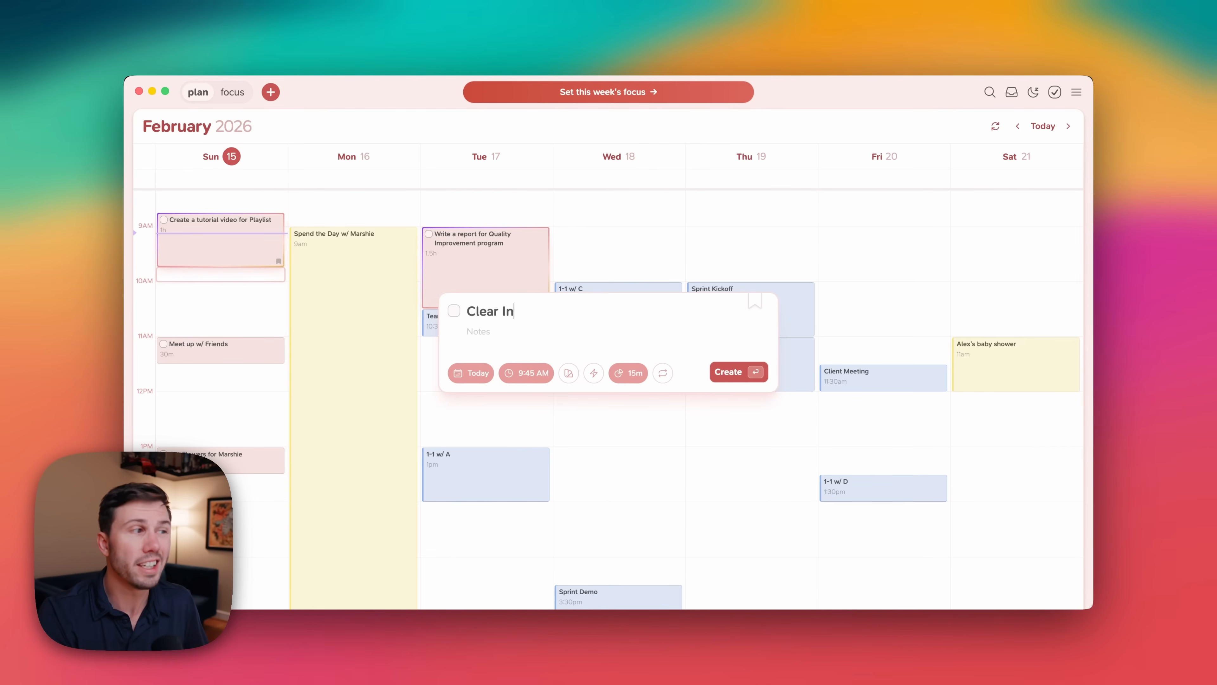
left_click(663, 374)
left_click(697, 467)
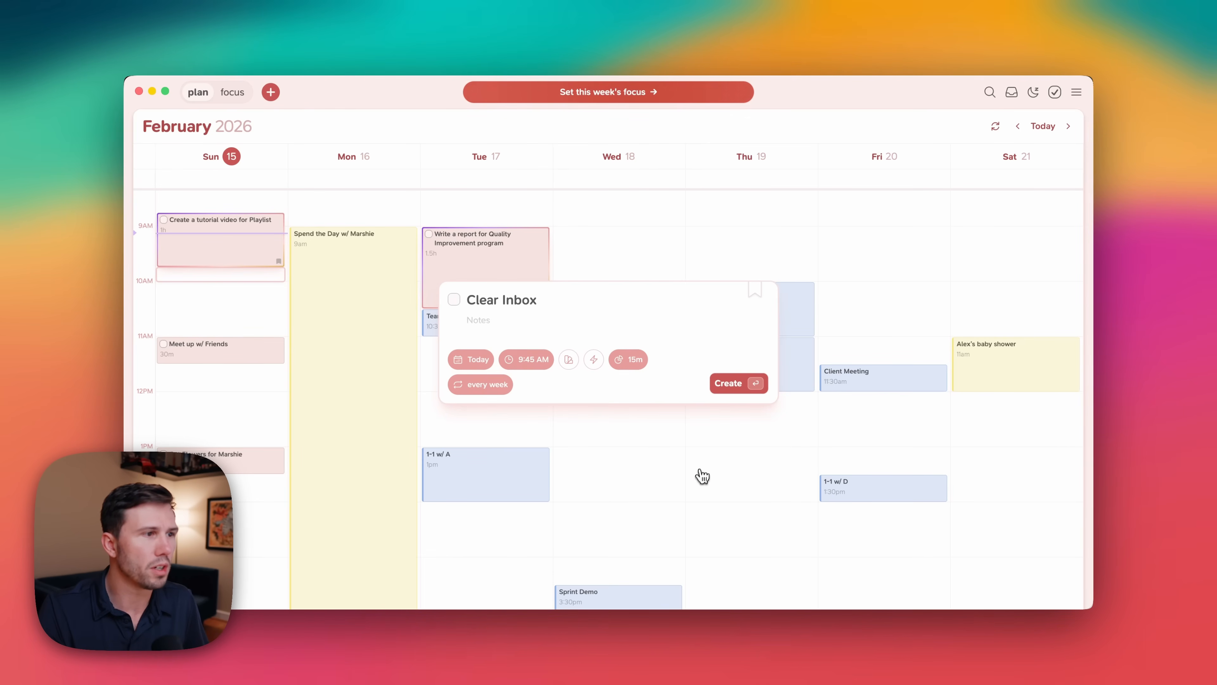
left_click(737, 381)
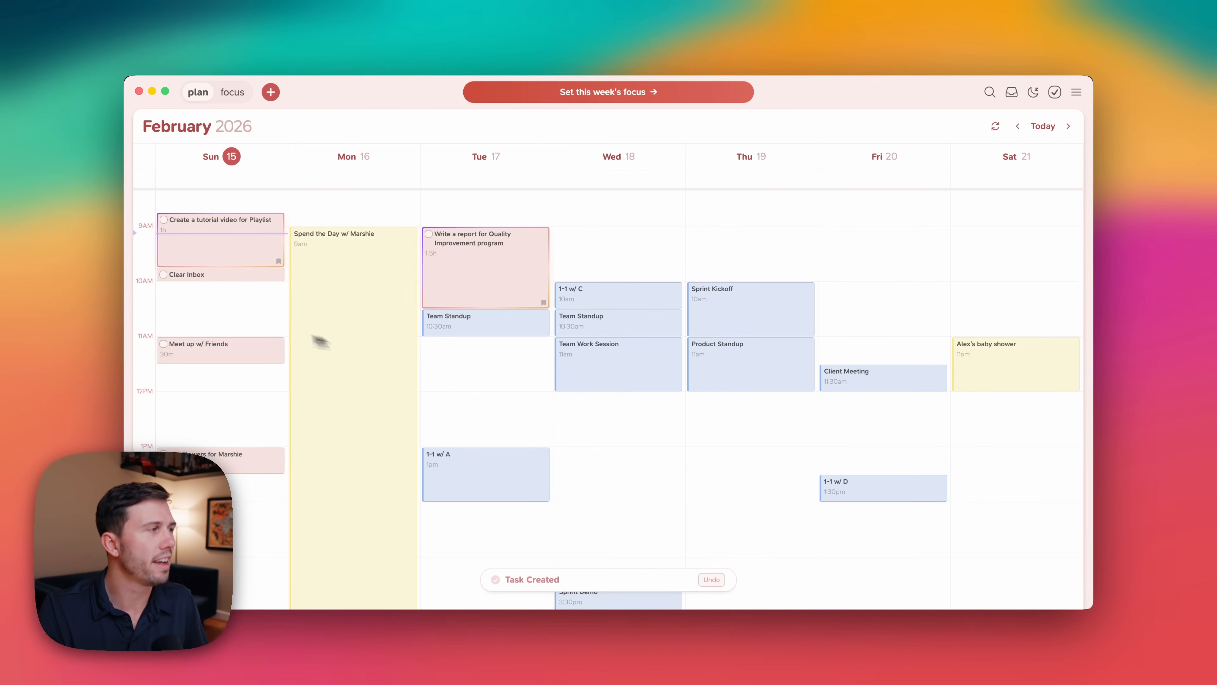
Create a 'Set my focuses for the week' task today at 10:00 AM that repeats every week.
left_click(214, 288)
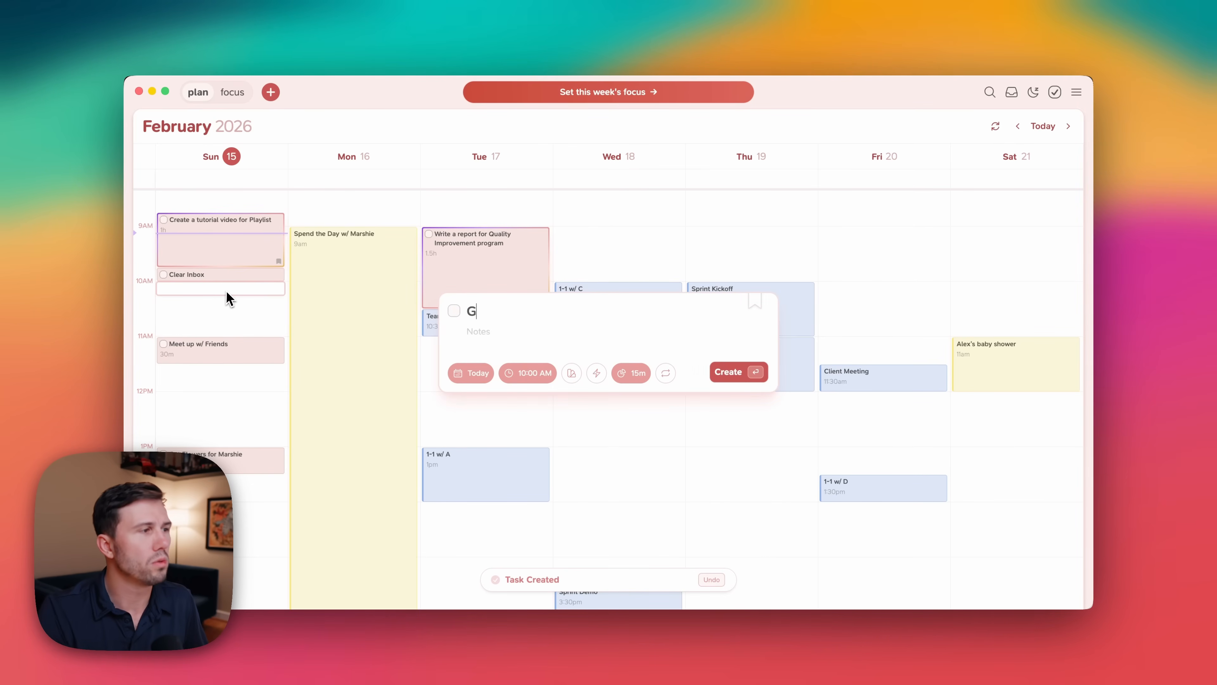
type("Set my fo")
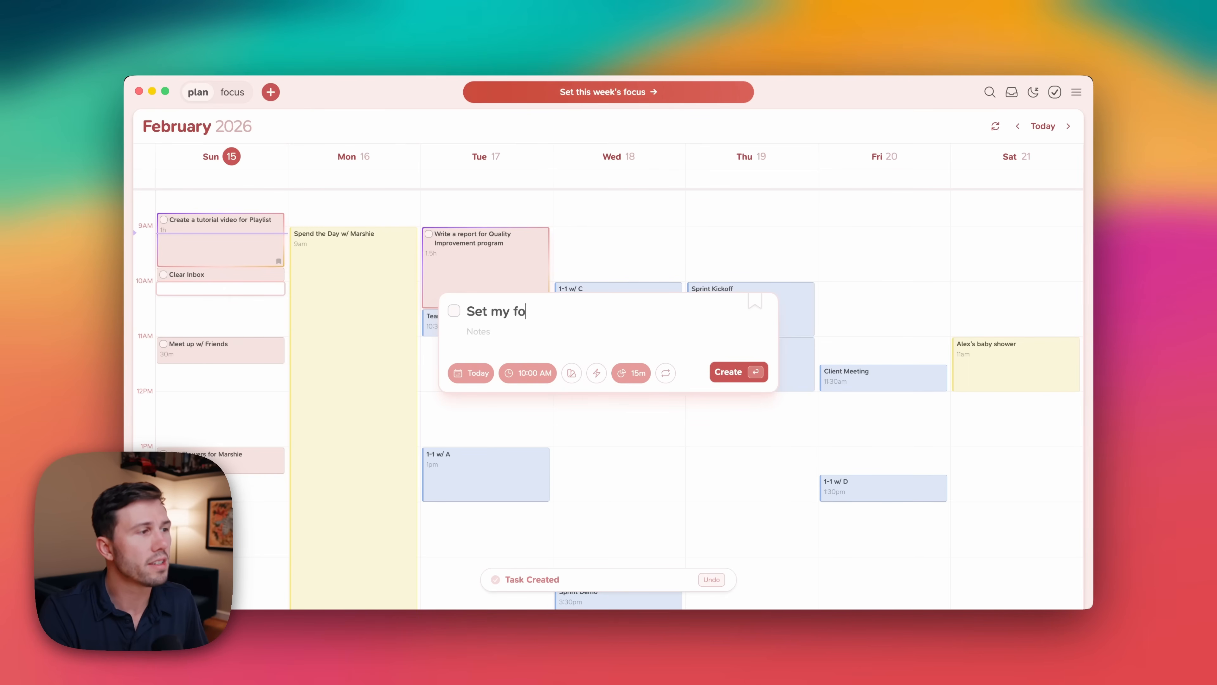
type("cuses for the w")
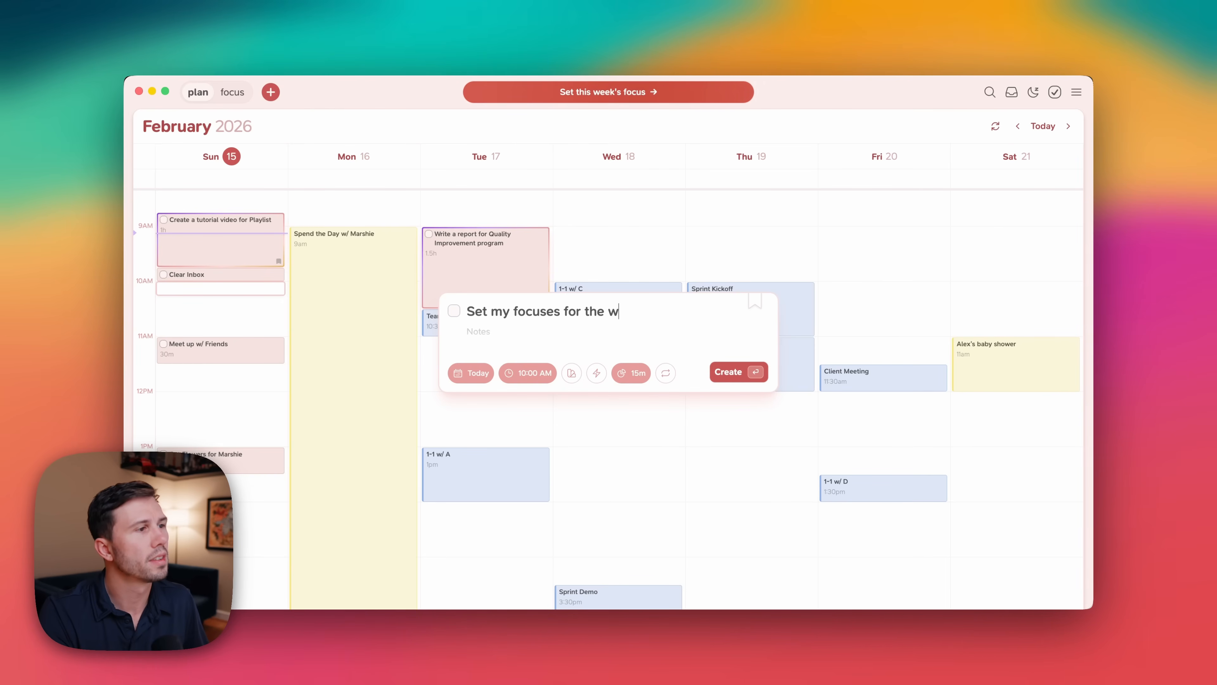
type("eek")
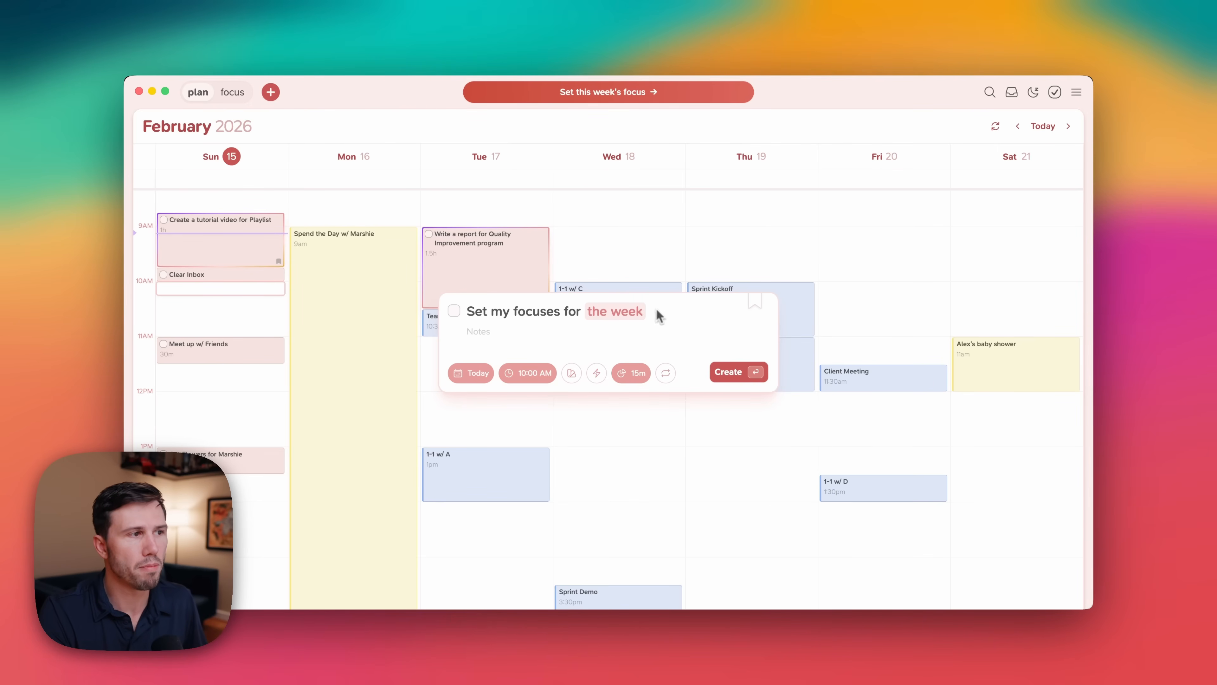
key("BackSpace")
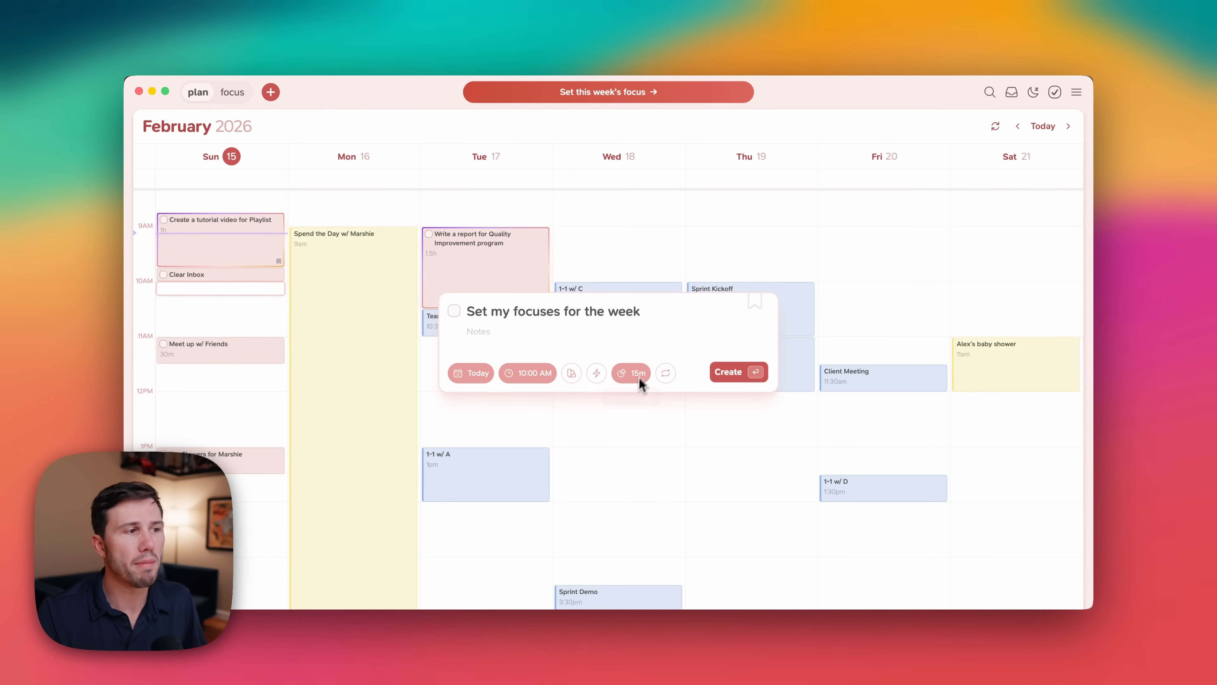
left_click(665, 374)
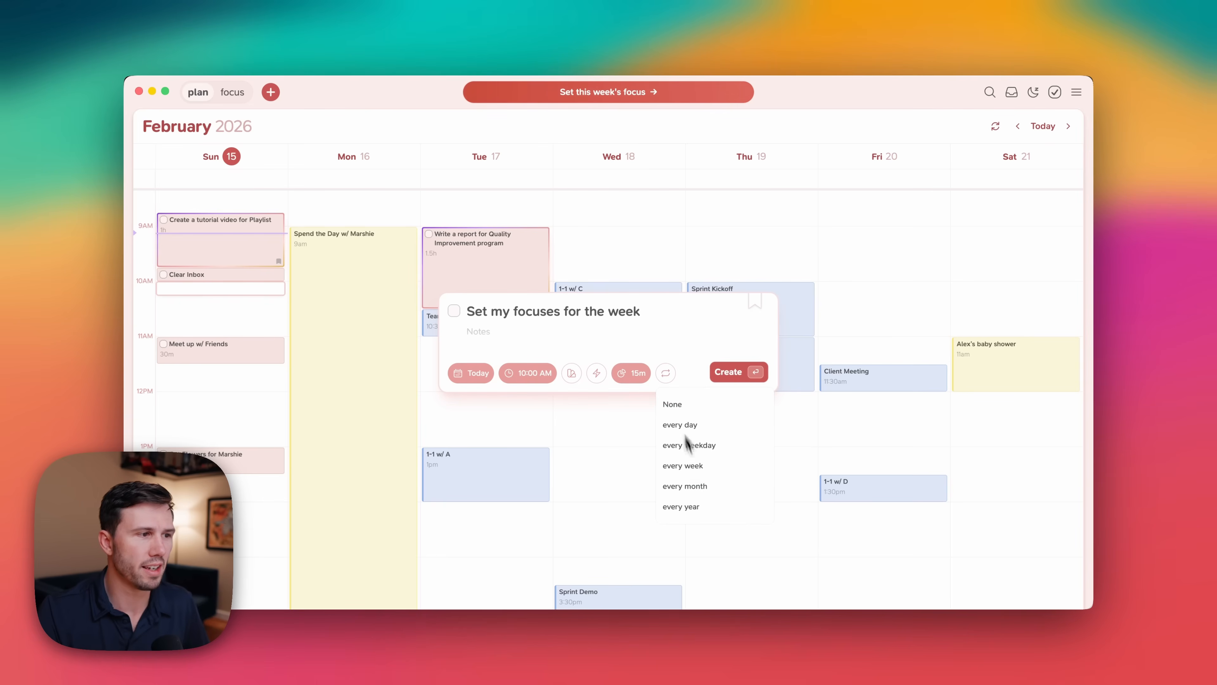
left_click(703, 468)
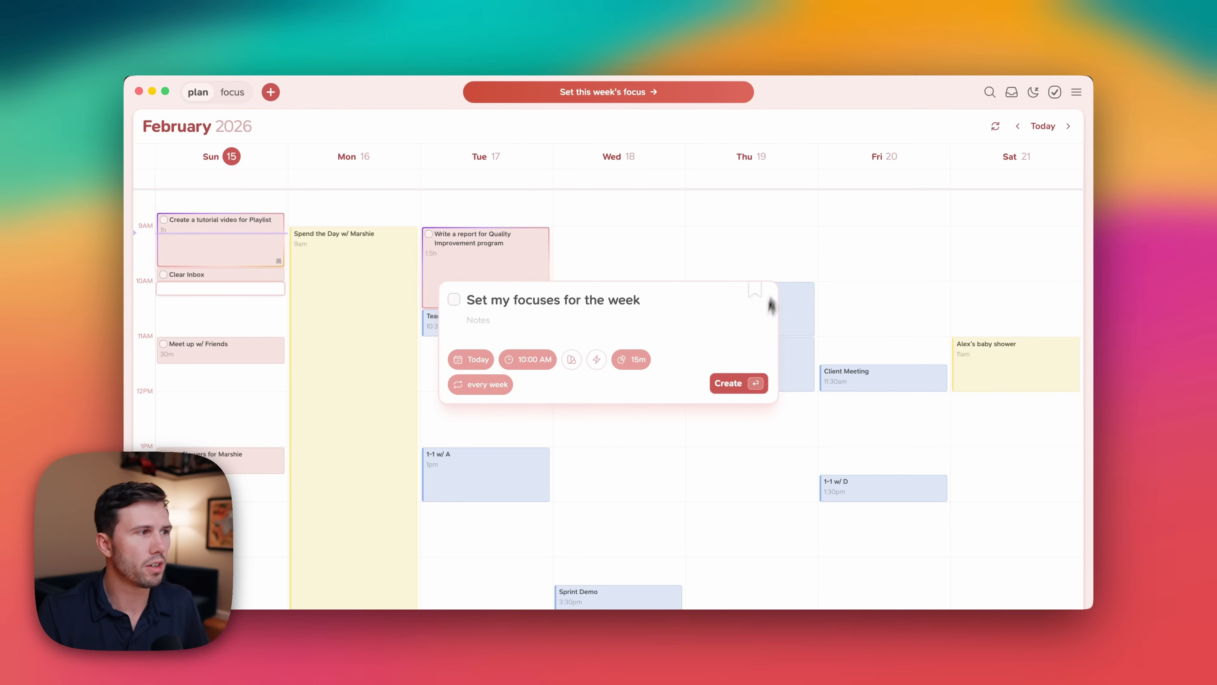
left_click(732, 393)
Create a 'Weekly Reflection' task today at 10:15 AM that repeats every week.
left_click(252, 300)
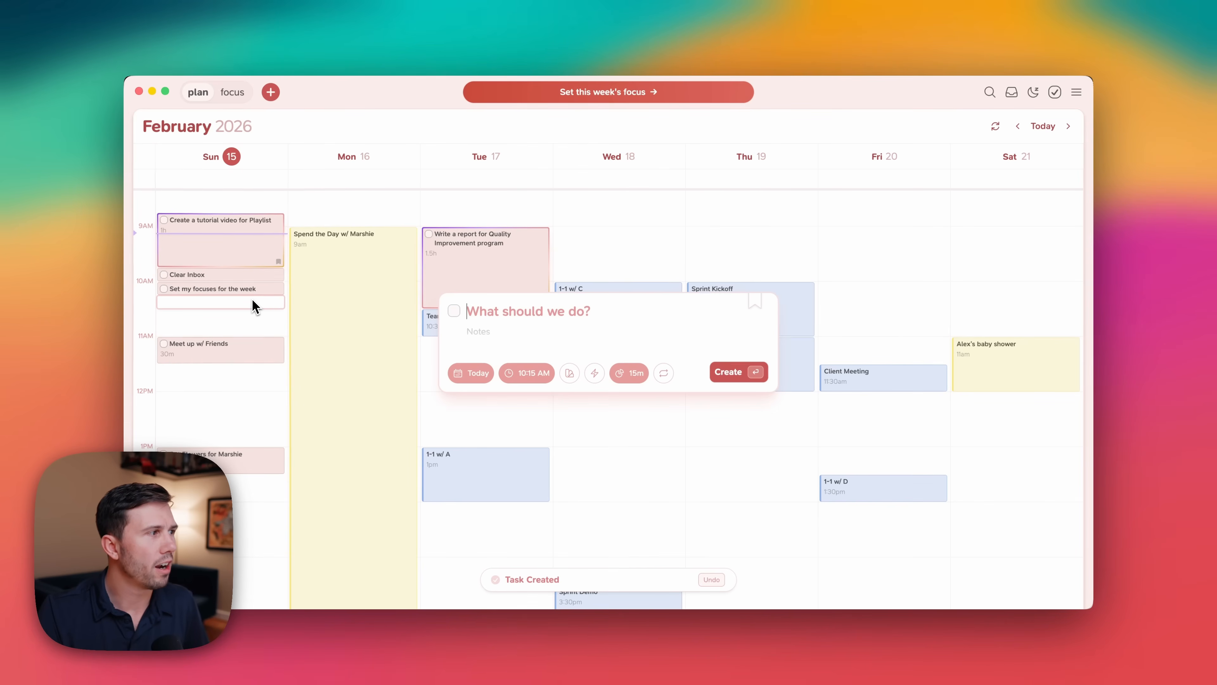
type("Weekly R")
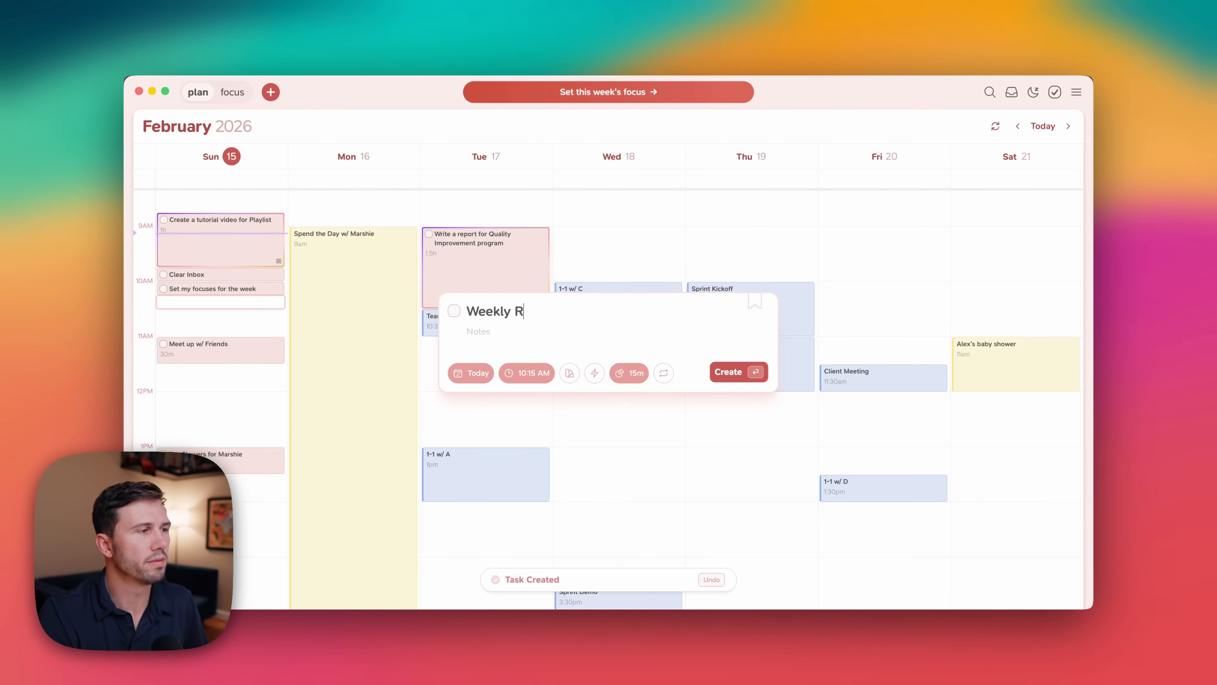
type("eflection")
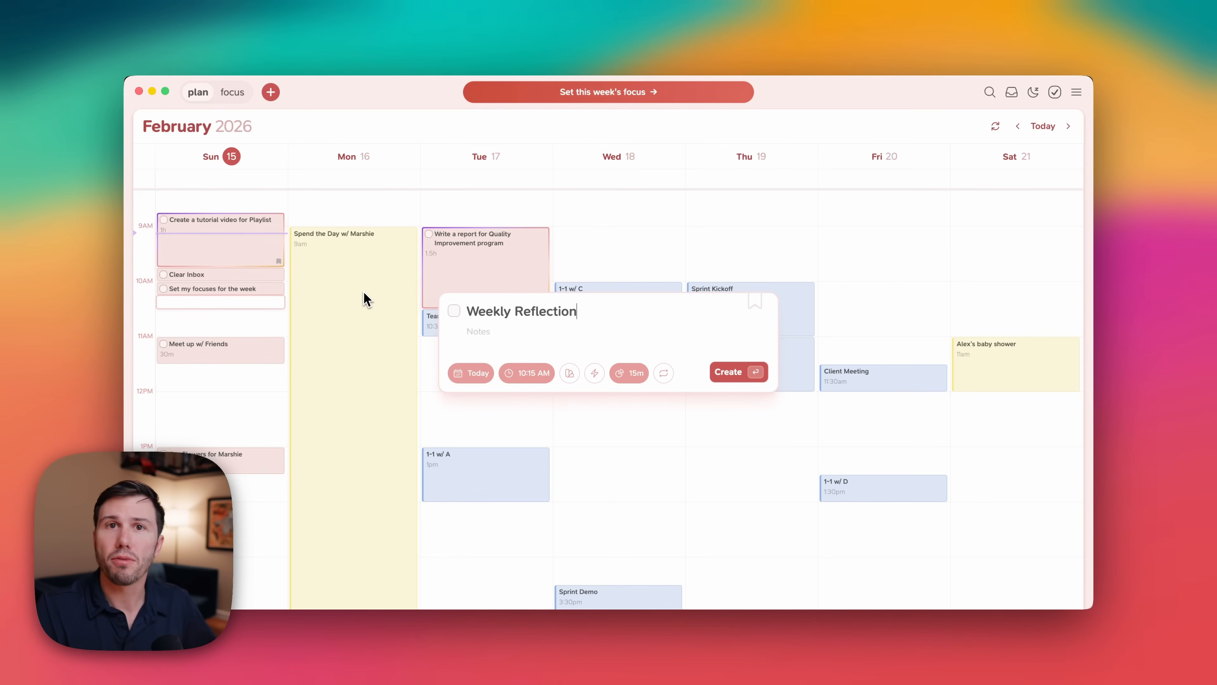
left_click(663, 373)
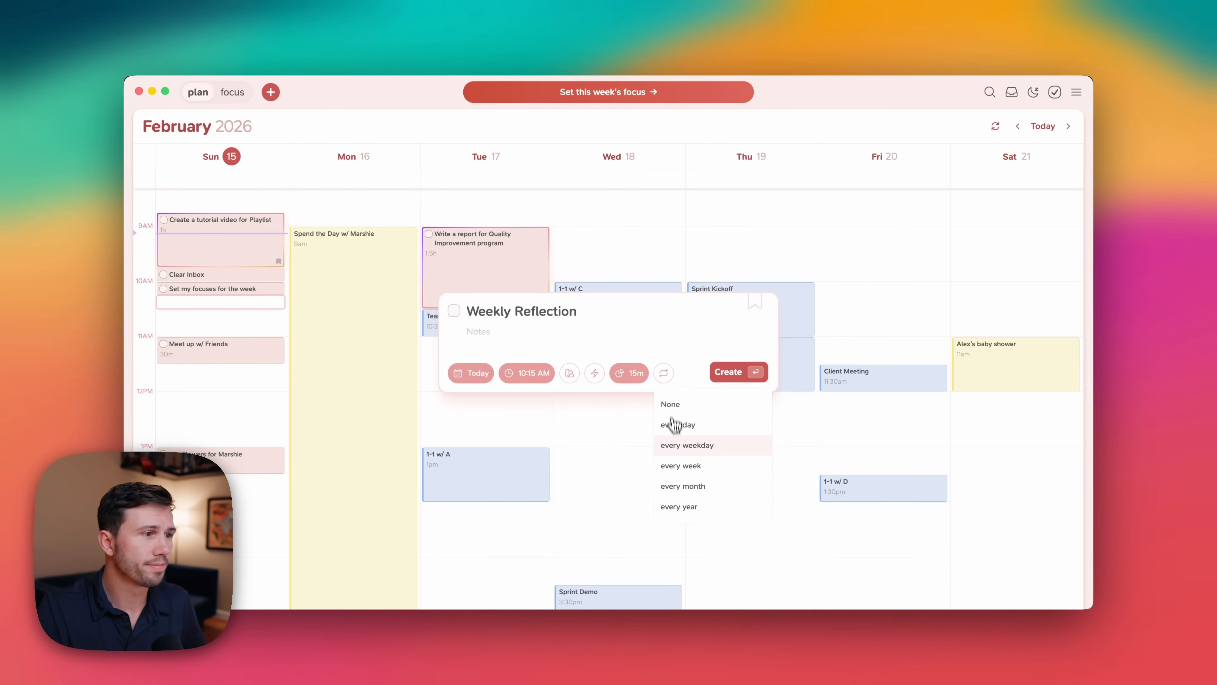
left_click(680, 466)
left_click(732, 383)
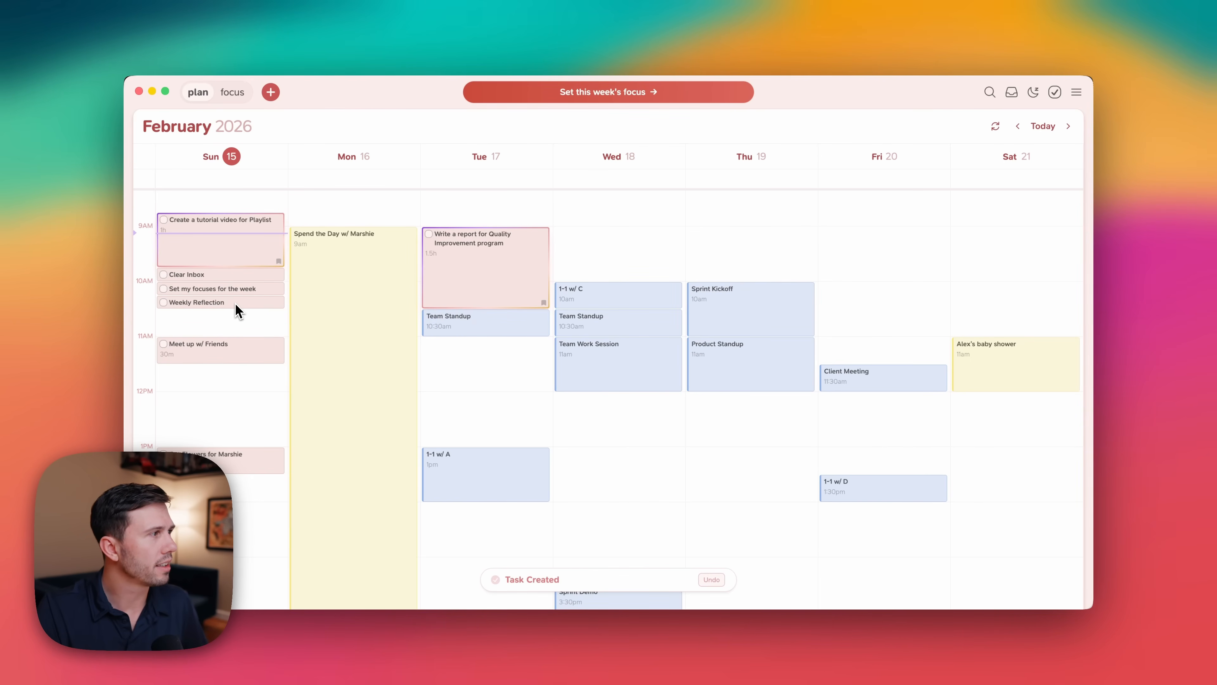
Reorder the recurring tasks for all future occurrences: Weekly Reflection at 9:45 AM, Clear Inbox at 10:00 AM, Set my focuses at 10:15 AM.
left_click_drag(234, 303, 248, 287)
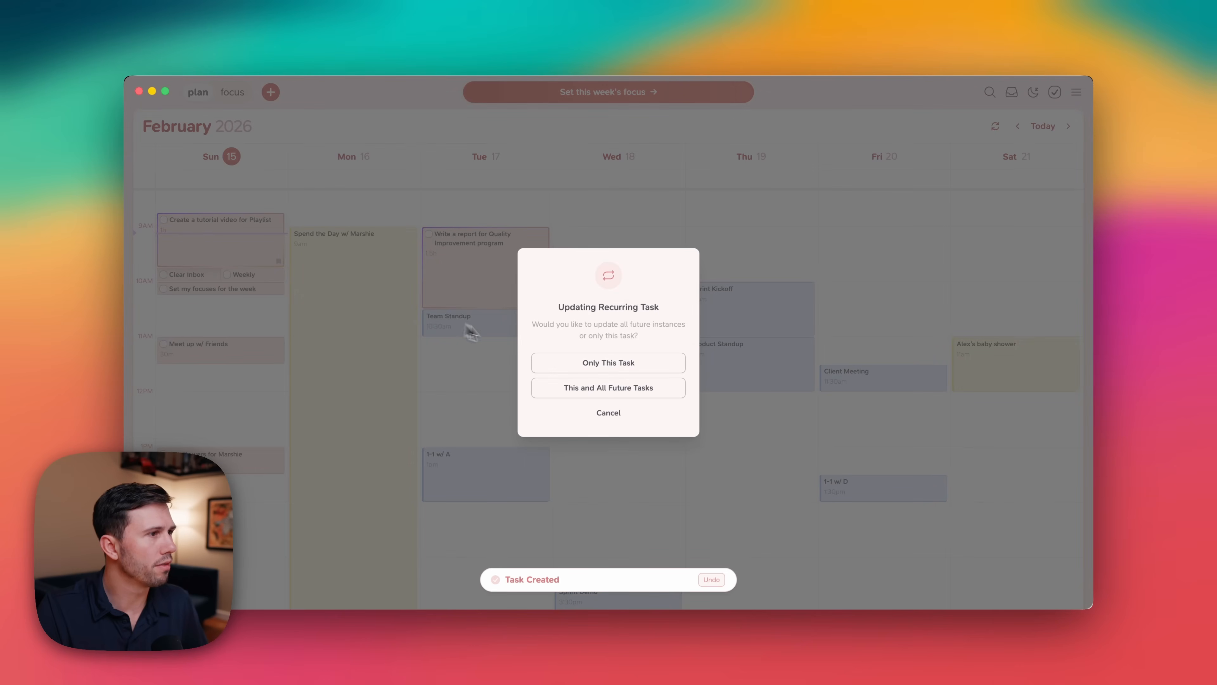
left_click(580, 389)
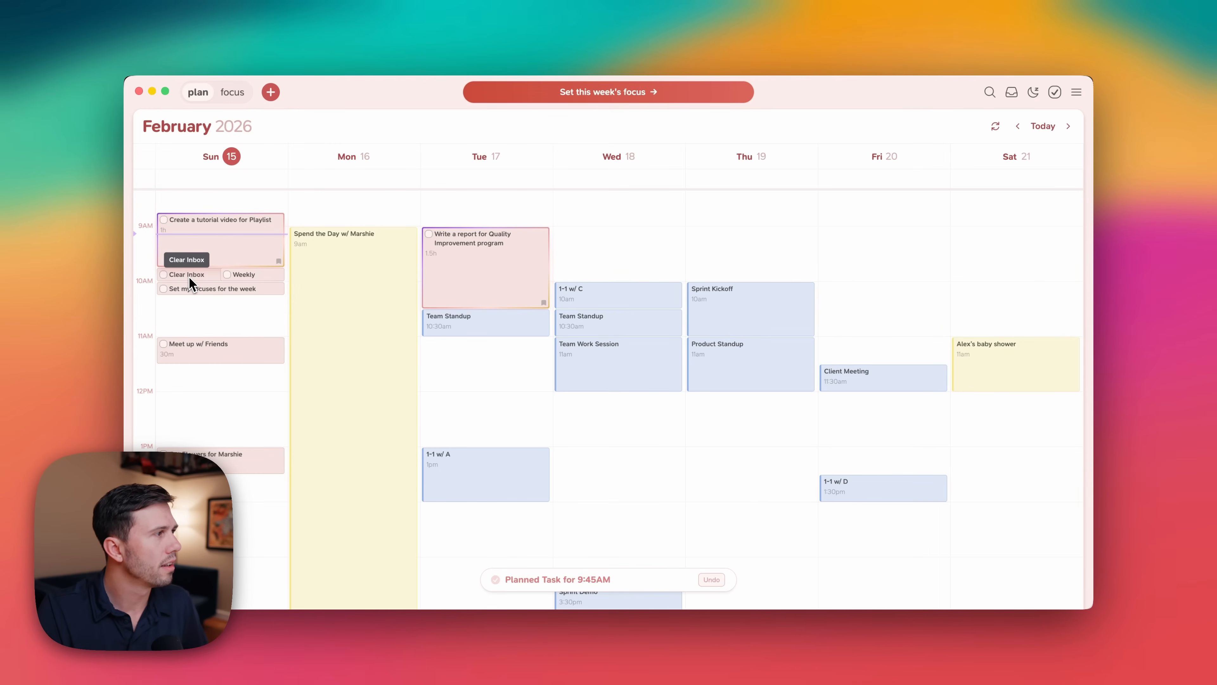
left_click_drag(189, 277, 191, 288)
left_click(562, 390)
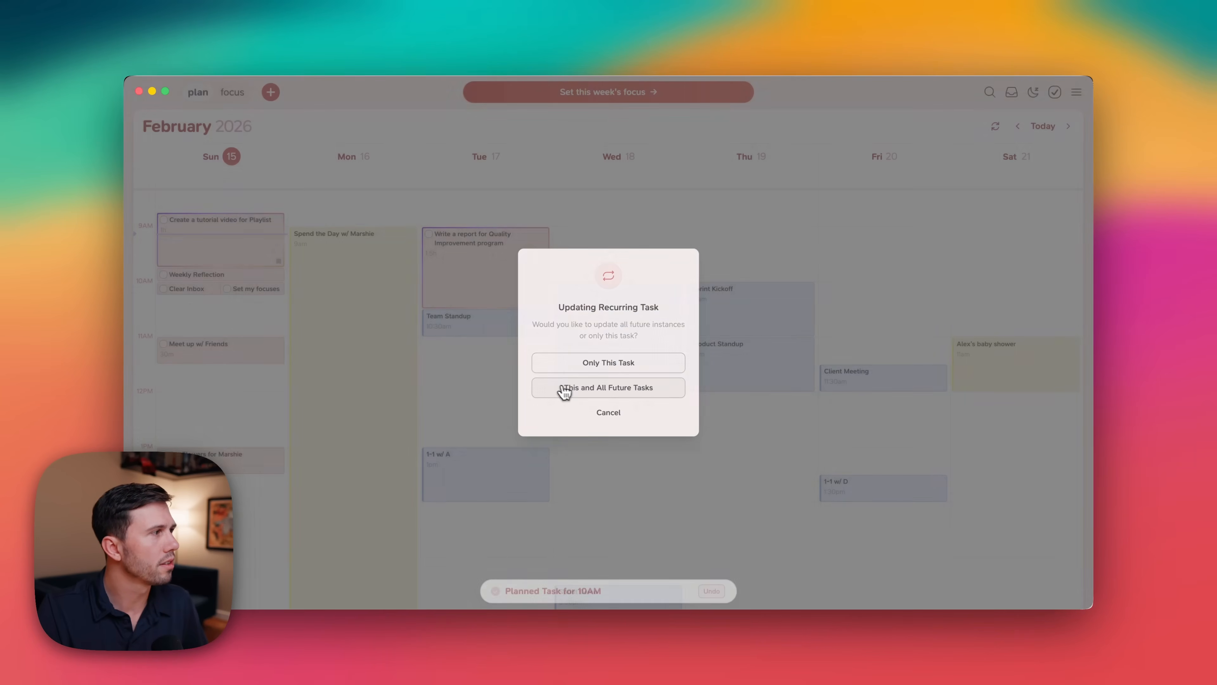
left_click_drag(248, 289, 250, 304)
left_click(655, 396)
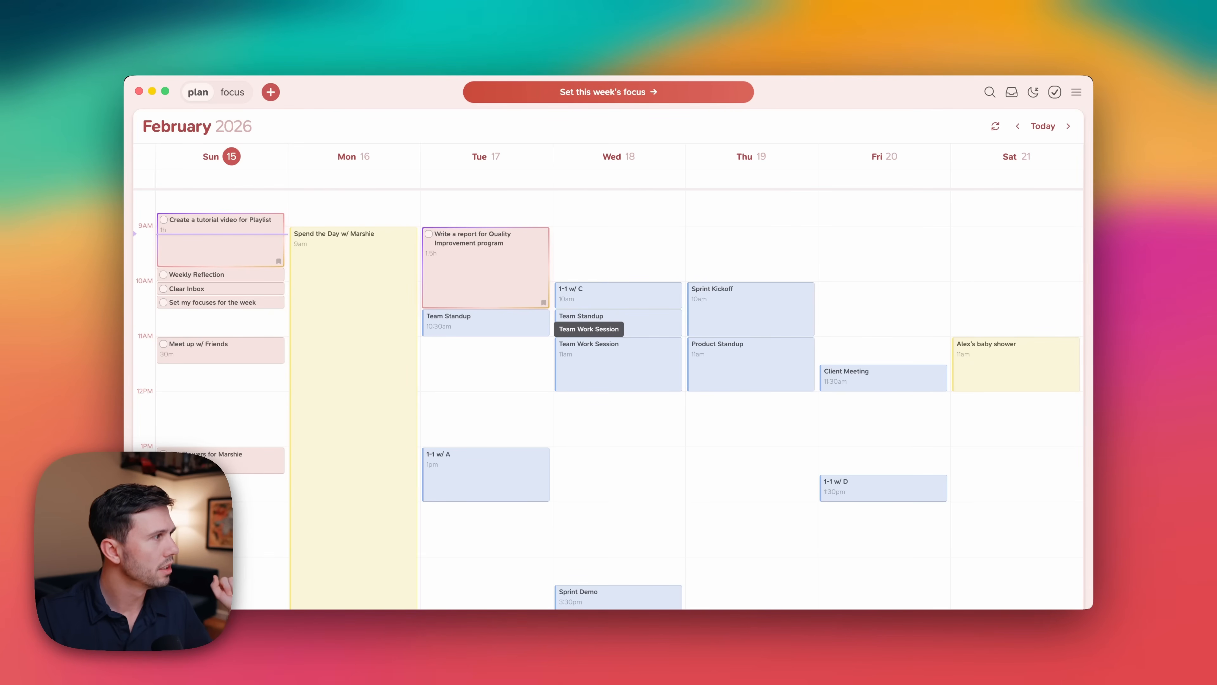
In focus mode, start the timer on the 'Create a tutorial video for Playlist' task and mark the task complete.
scroll(618, 364, "up", 3)
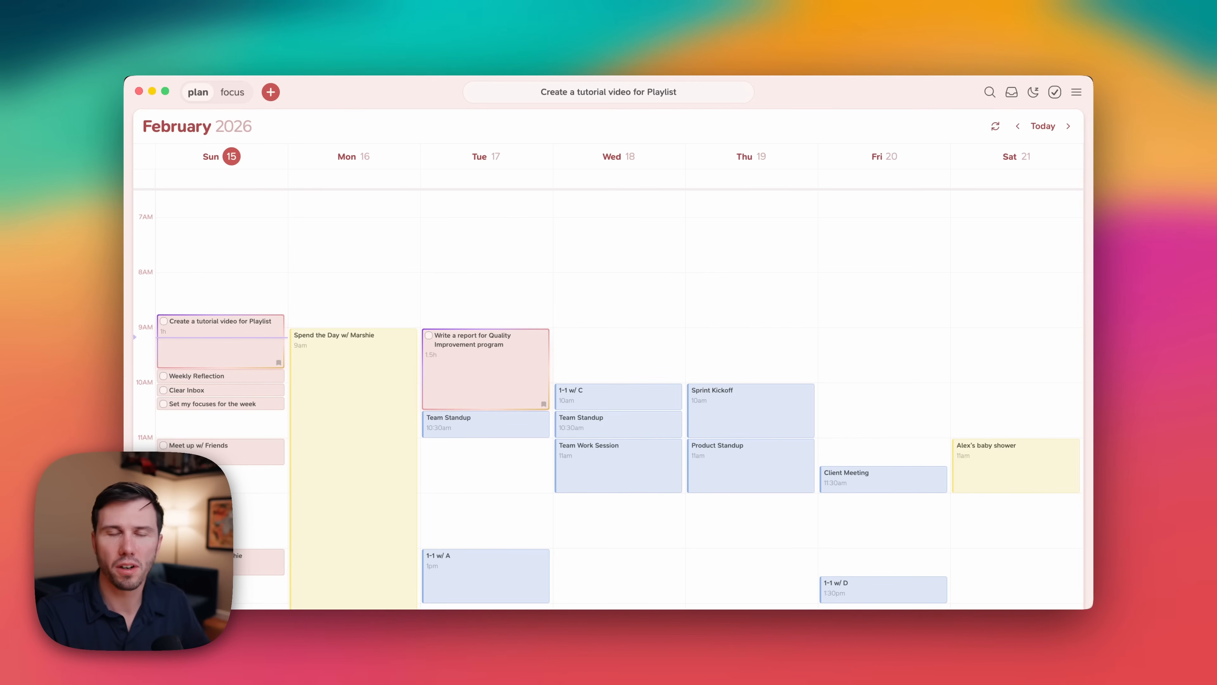
left_click(232, 92)
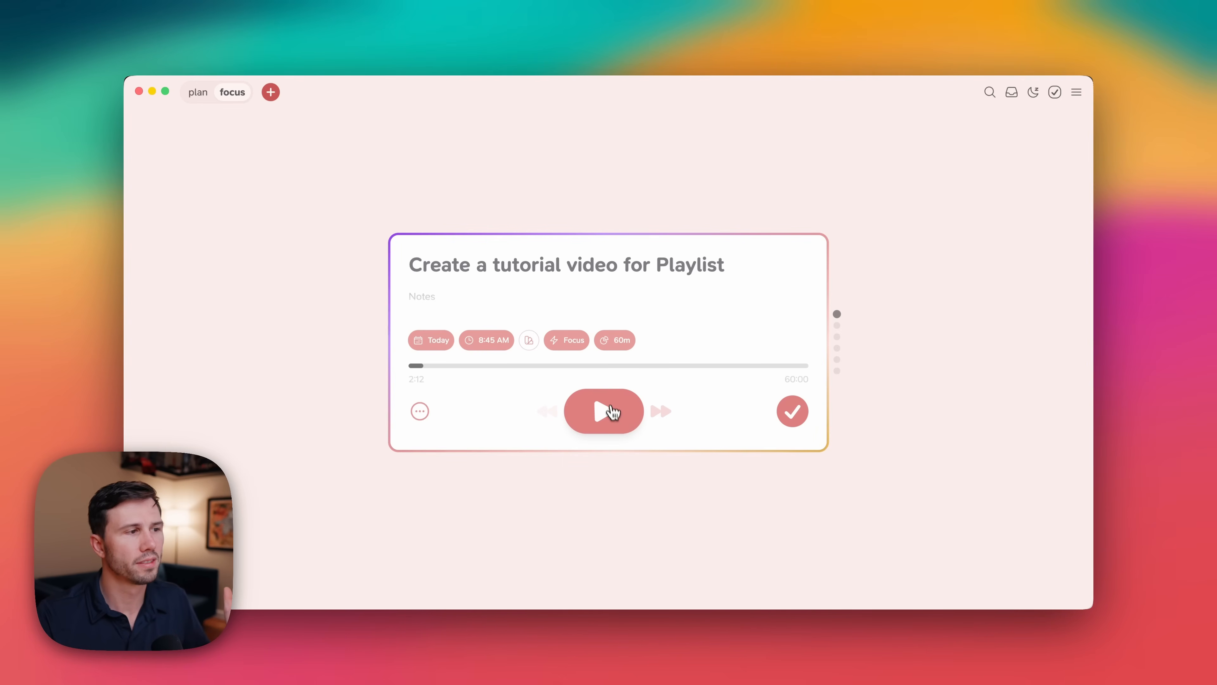
left_click(614, 417)
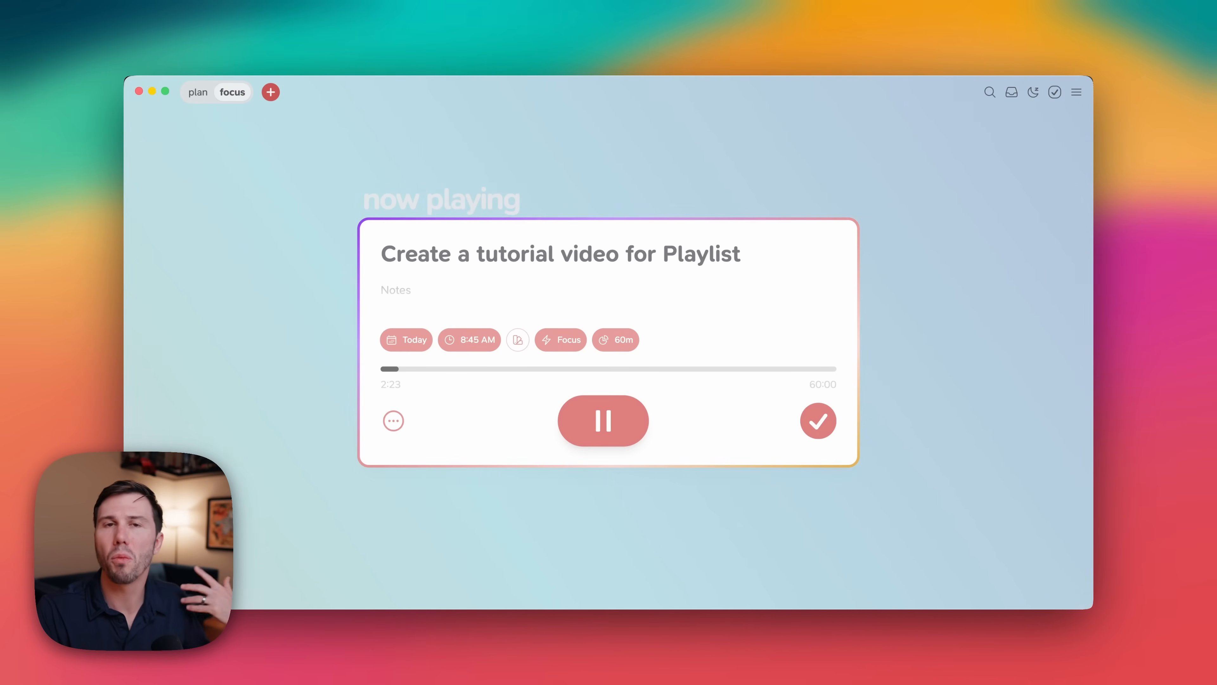
left_click(817, 423)
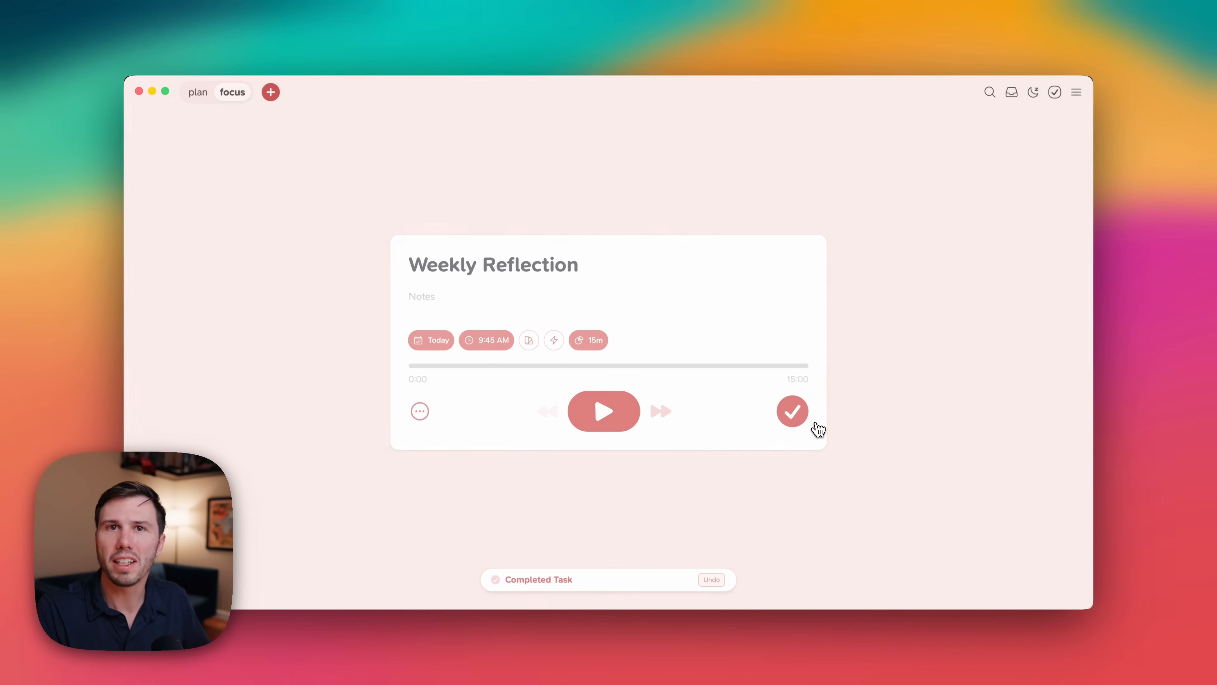